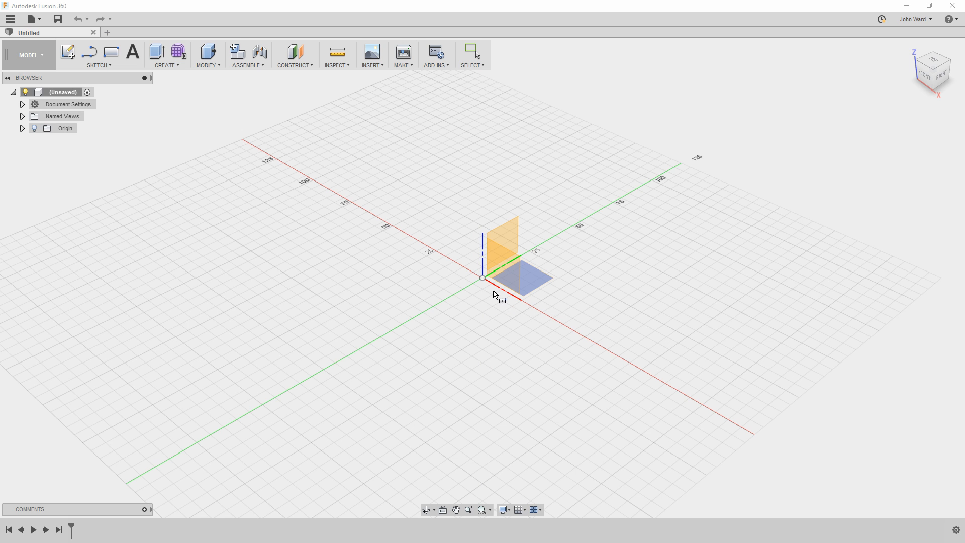
# - Sketch a center rectangle on the horizontal plane, centered on the origin, 1110 mm along X and 740 mm along Y
pyautogui.click(528, 282)
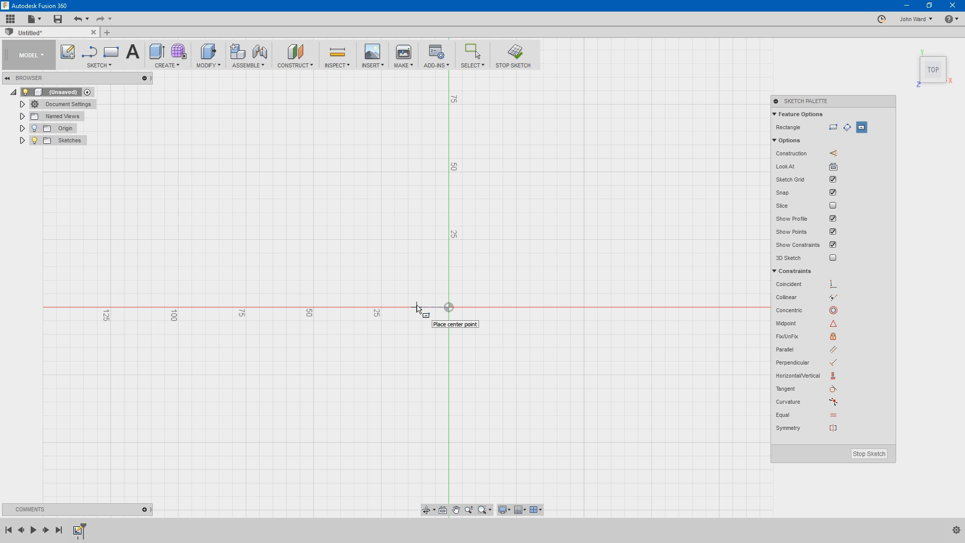
pyautogui.click(449, 307)
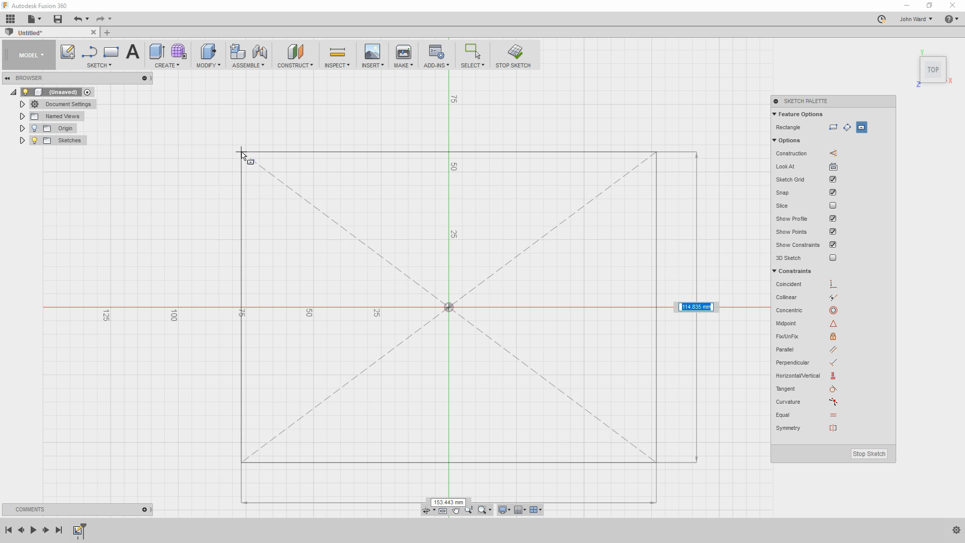
pyautogui.click(228, 205)
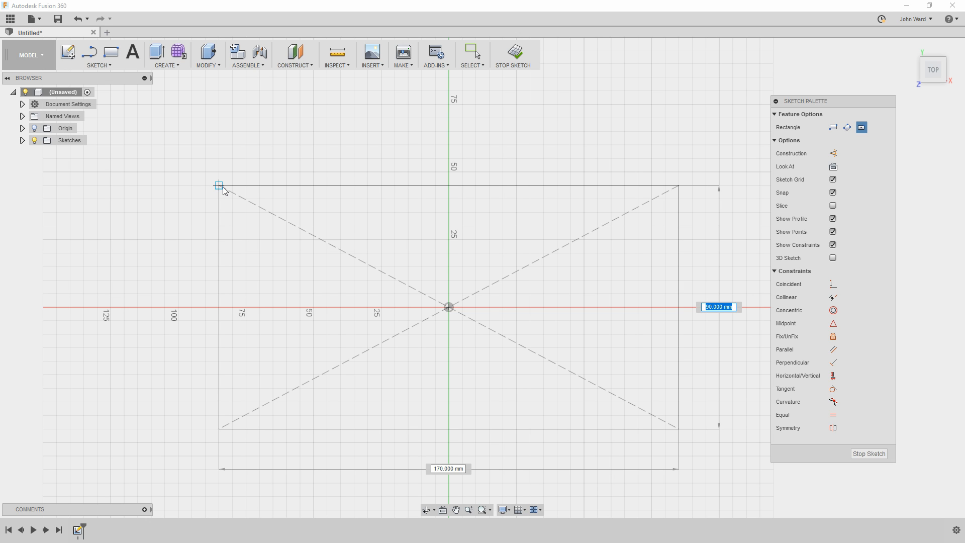
pyautogui.write('740')
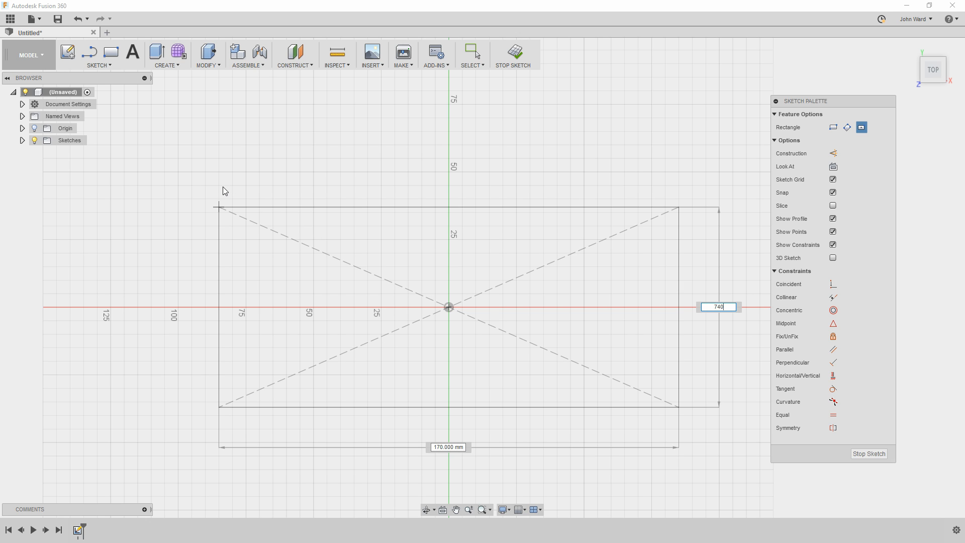
pyautogui.press('Tab')
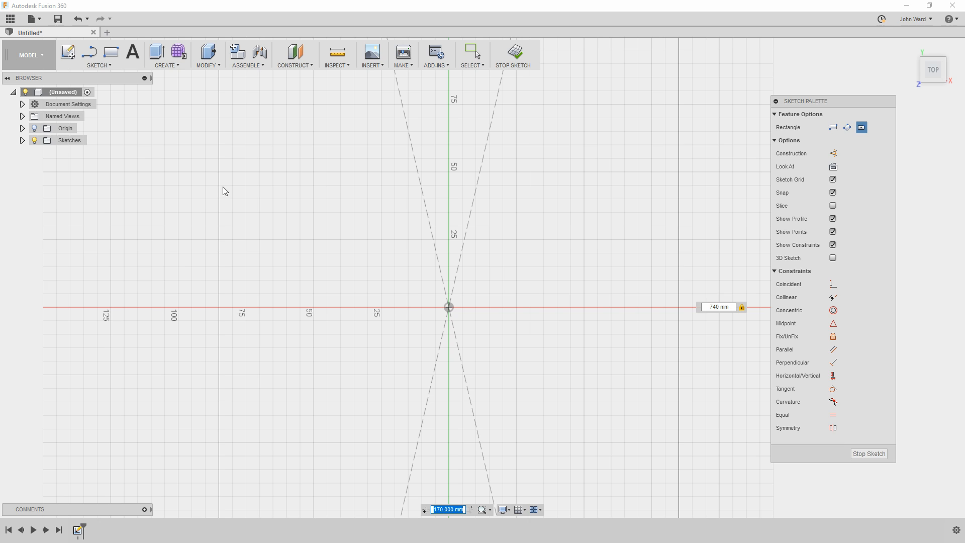
pyautogui.write('1110')
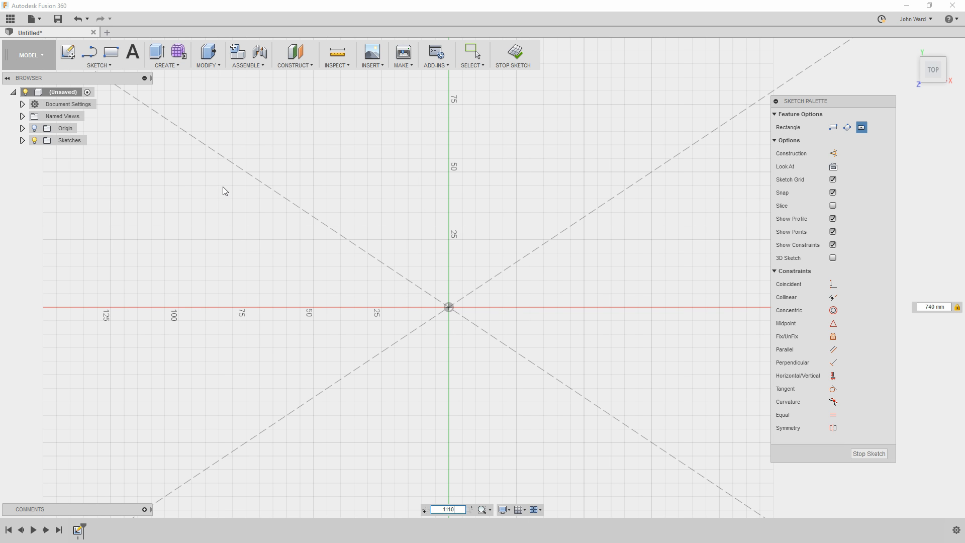
pyautogui.press('Return')
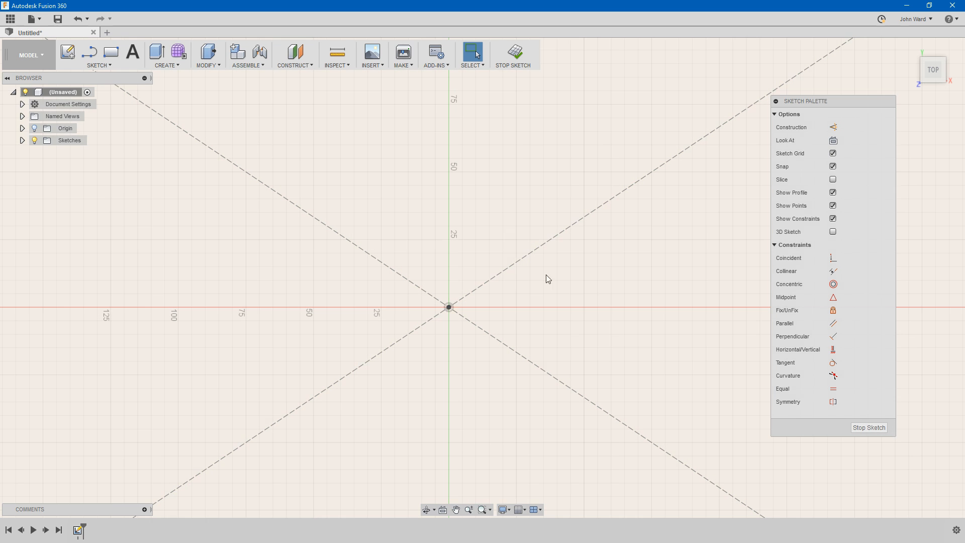
pyautogui.scroll(-8, 506, 267)
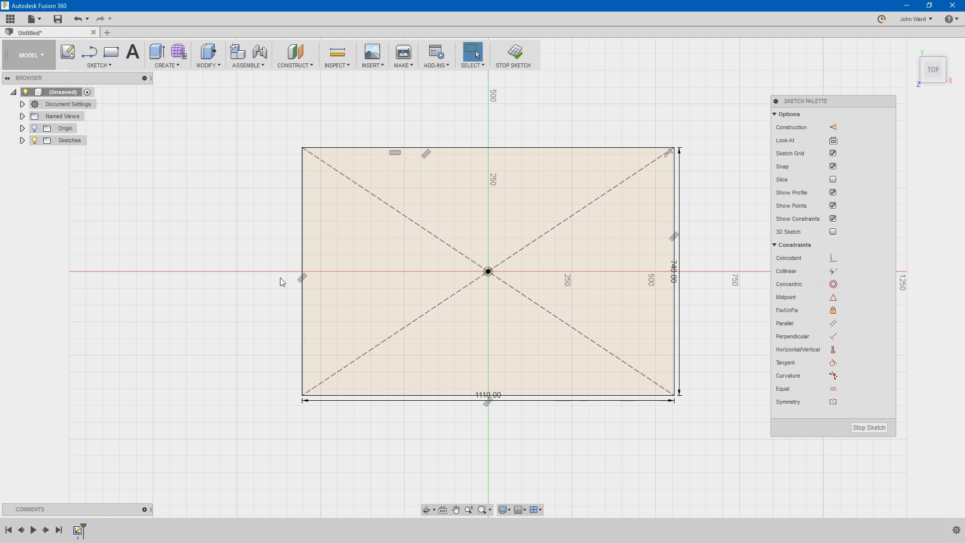
pyautogui.click(502, 402)
# - Draw a 60 mm wide two-point rectangle along the large rectangle's left end, spanning its full 740 mm height
pyautogui.click(109, 66)
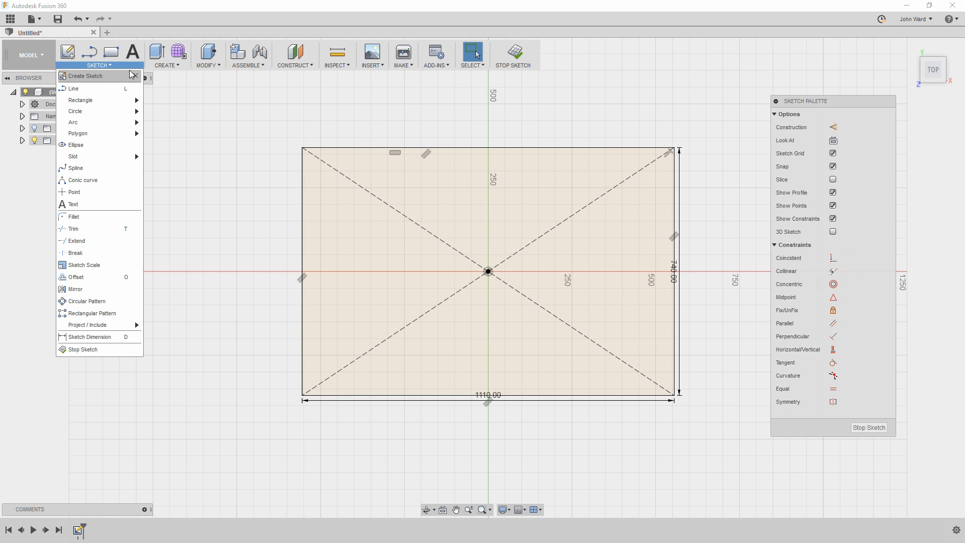
pyautogui.moveTo(89, 100)
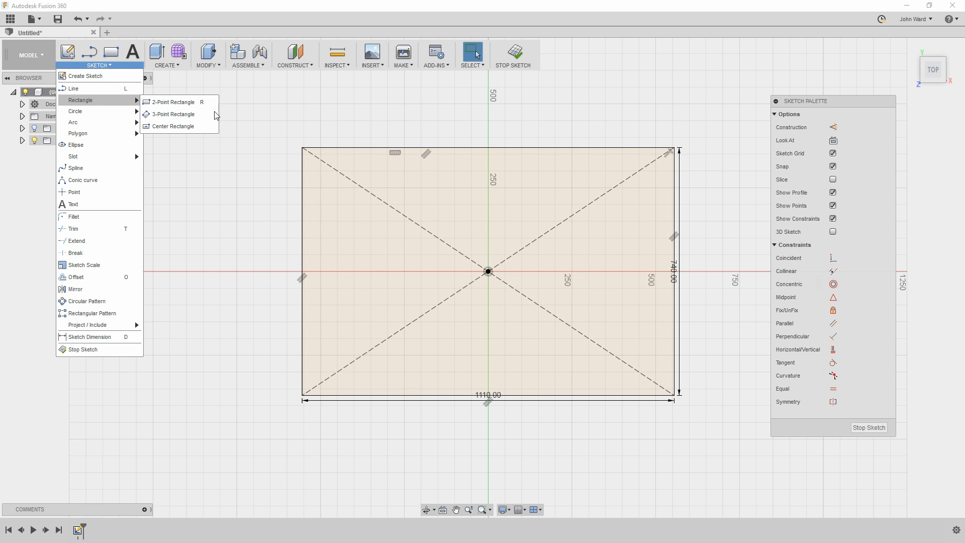
pyautogui.click(175, 103)
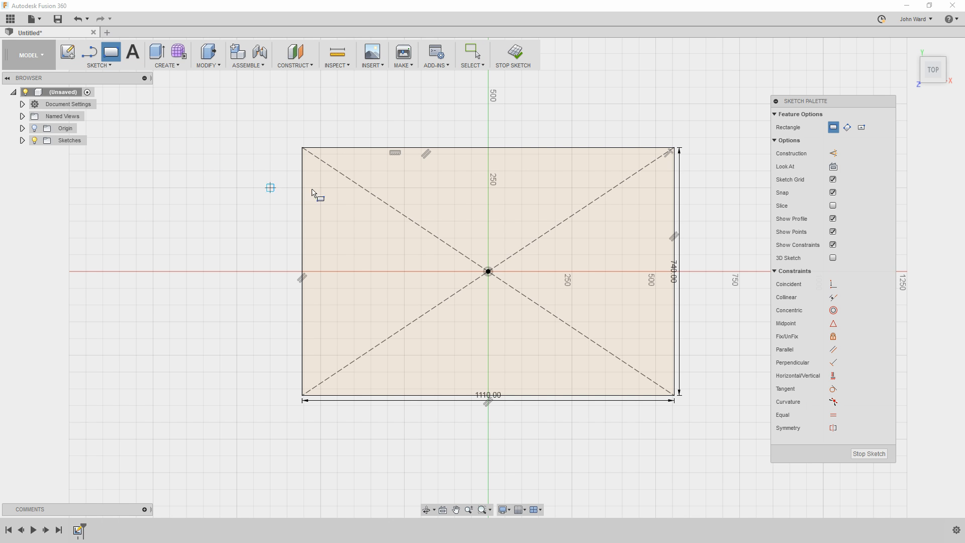
pyautogui.click(303, 148)
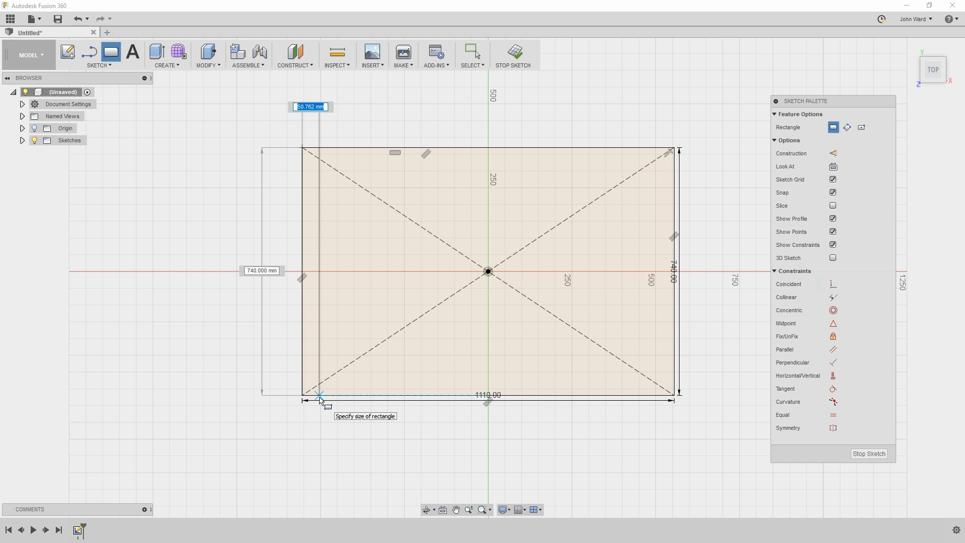
pyautogui.write('60')
pyautogui.press('Return')
pyautogui.press('Escape')
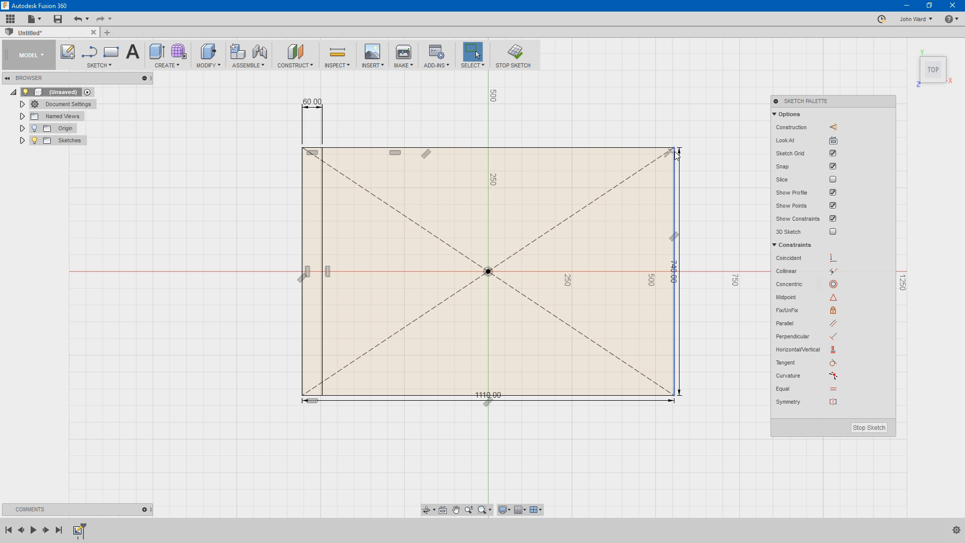
# - Draw a matching 60 mm wide full-height rectangle inward from the large rectangle's upper right corner
pyautogui.click(101, 66)
pyautogui.moveTo(109, 102)
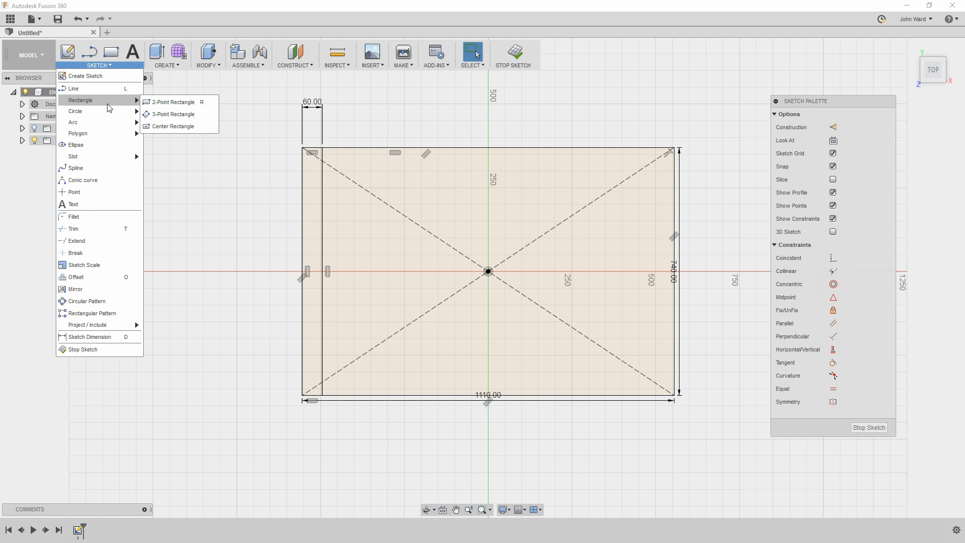
pyautogui.click(175, 104)
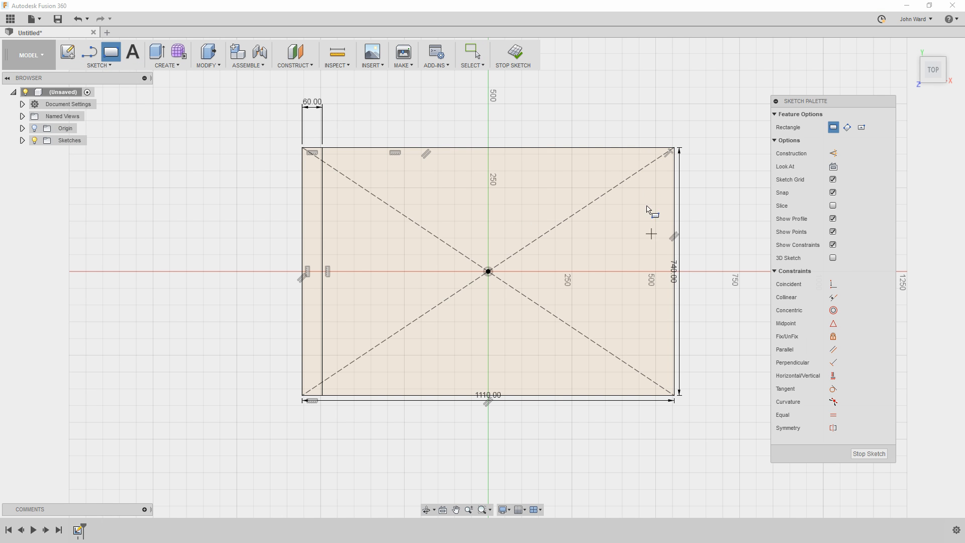
pyautogui.click(674, 149)
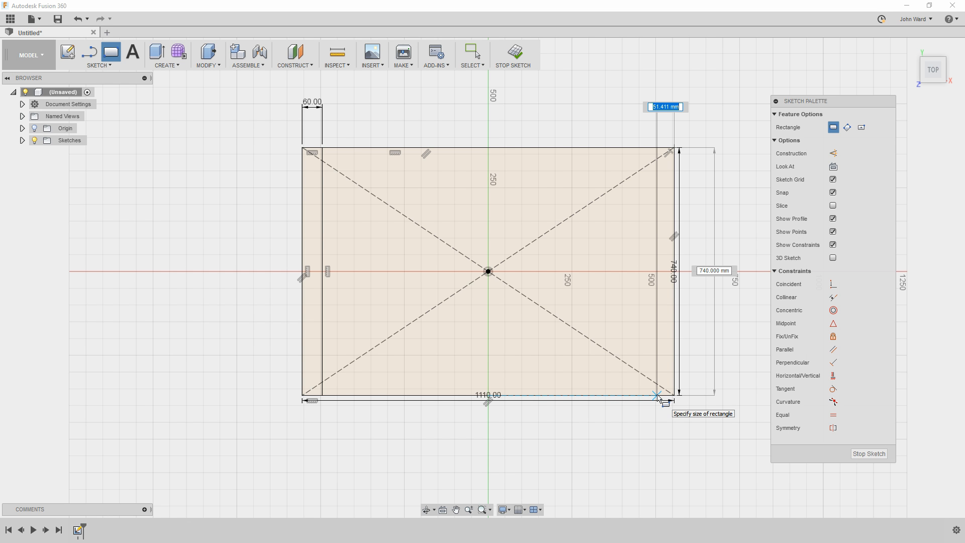
pyautogui.write('60')
pyautogui.press('Return')
pyautogui.press('Escape')
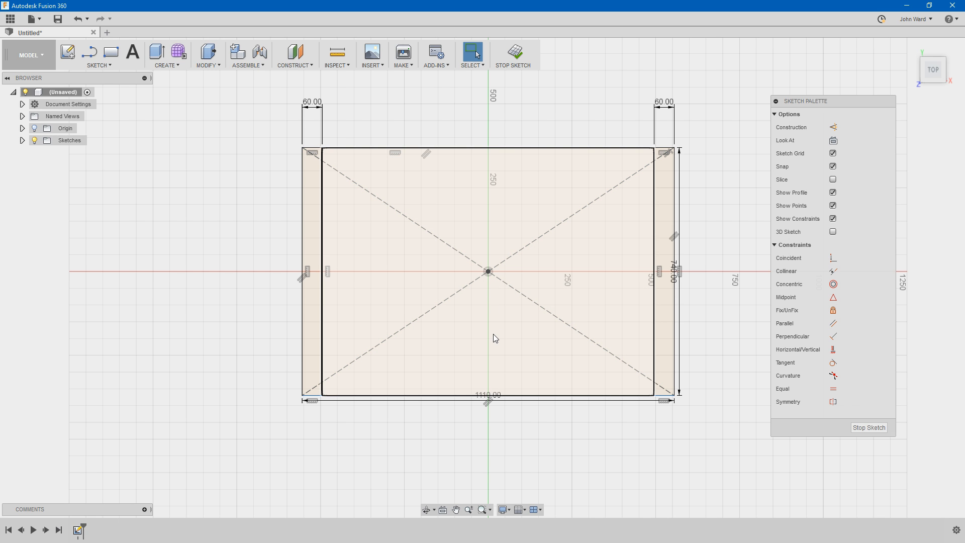
# - Add a 60 mm wide full-height center rectangle on the origin between the two end strips, and finish the sketch
pyautogui.click(488, 273)
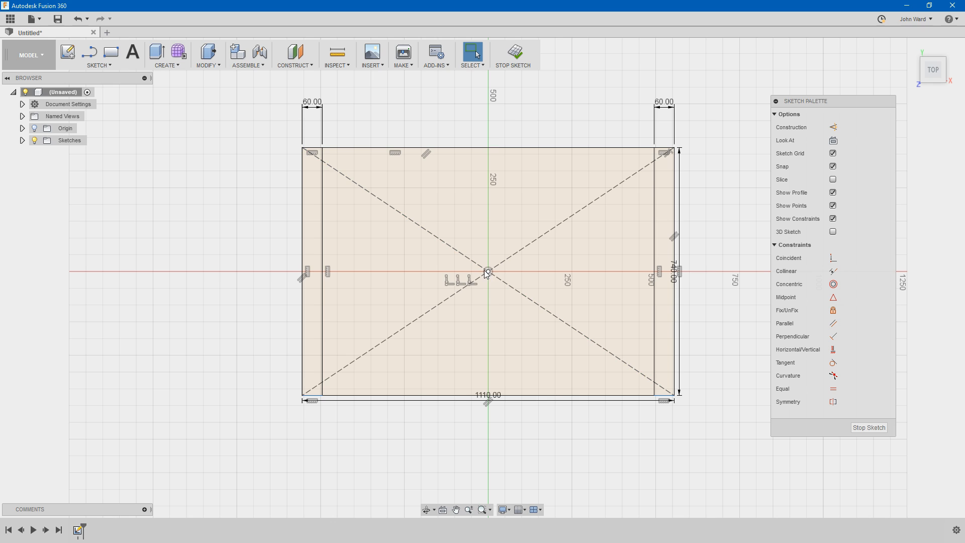
pyautogui.click(99, 65)
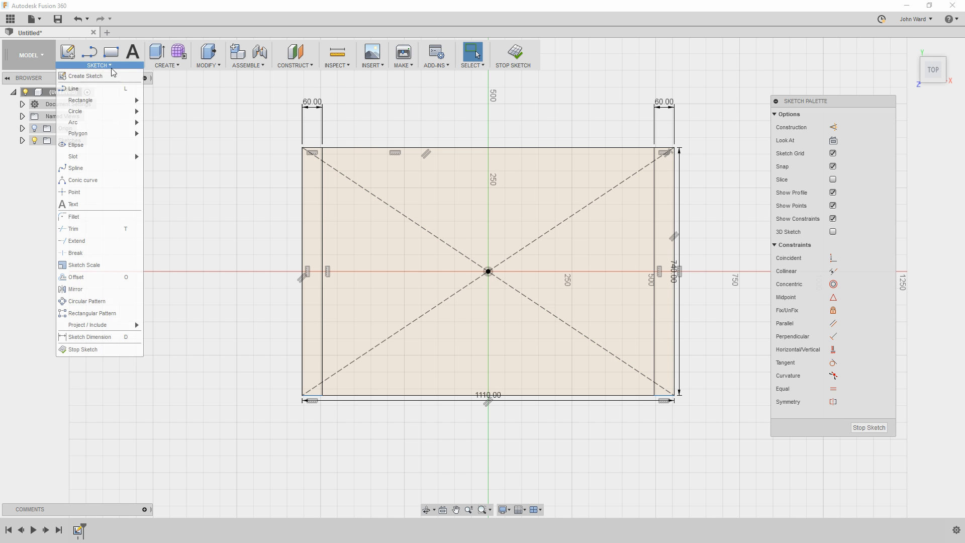
pyautogui.moveTo(101, 100)
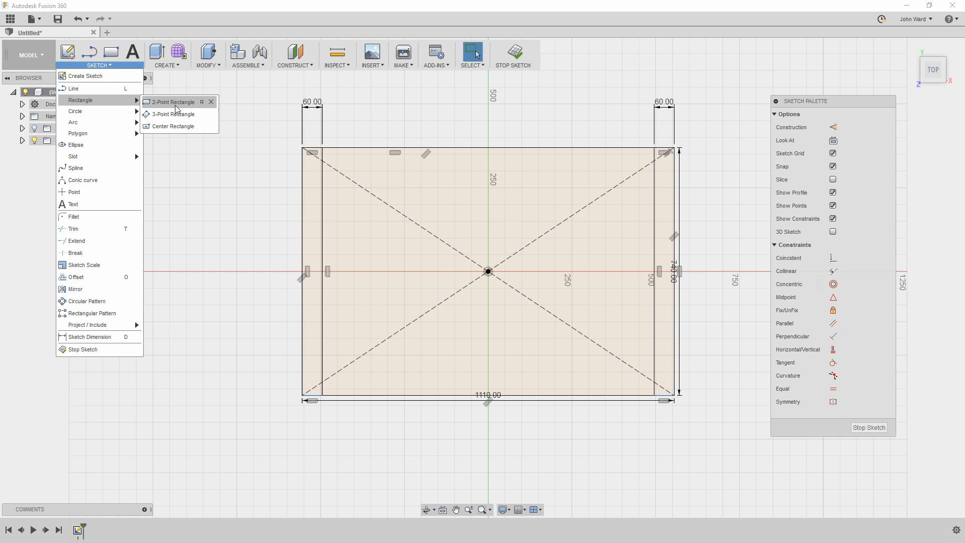
pyautogui.click(173, 126)
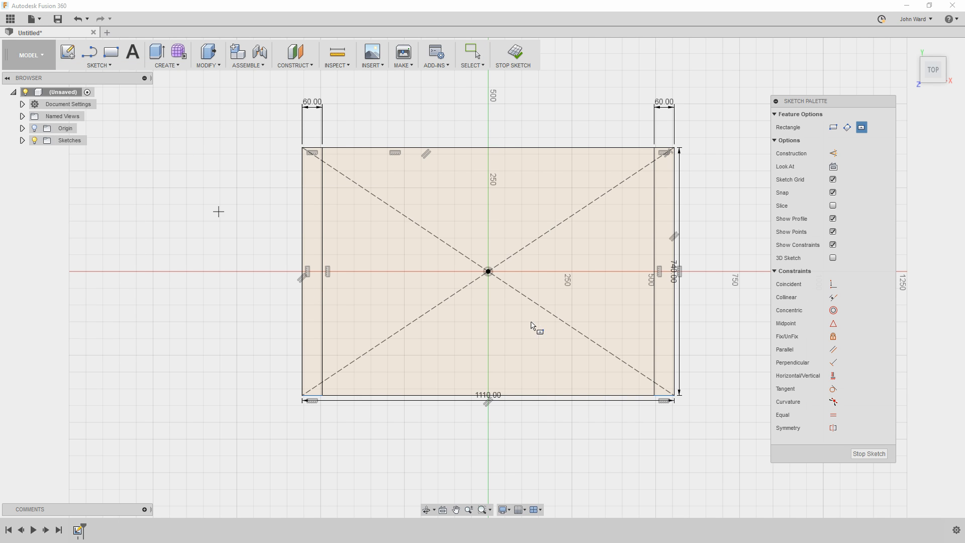
pyautogui.click(488, 272)
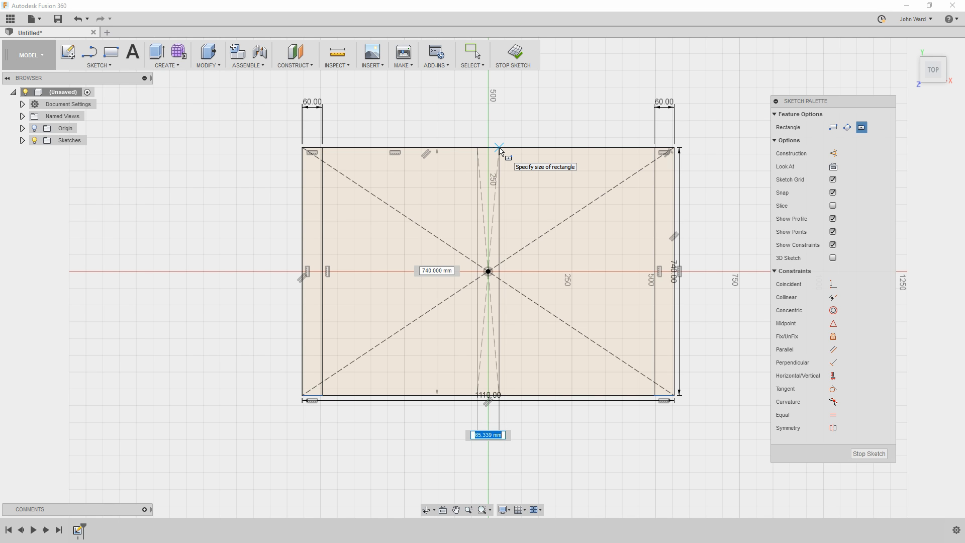
pyautogui.write('60')
pyautogui.press('Return')
pyautogui.press('Escape')
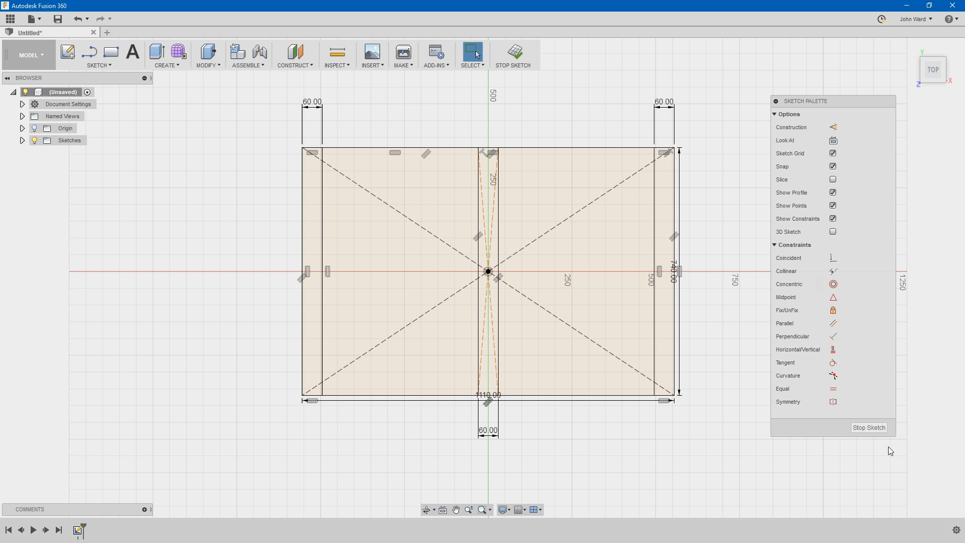
pyautogui.click(869, 429)
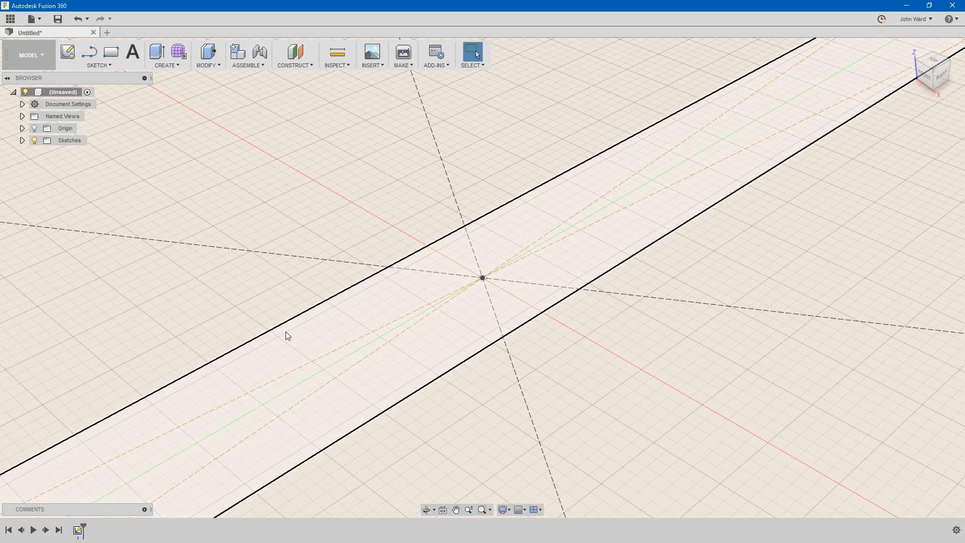
# - Extrude all five sketch profiles together upward by 20 mm as a new body
pyautogui.scroll(-6, 379, 303)
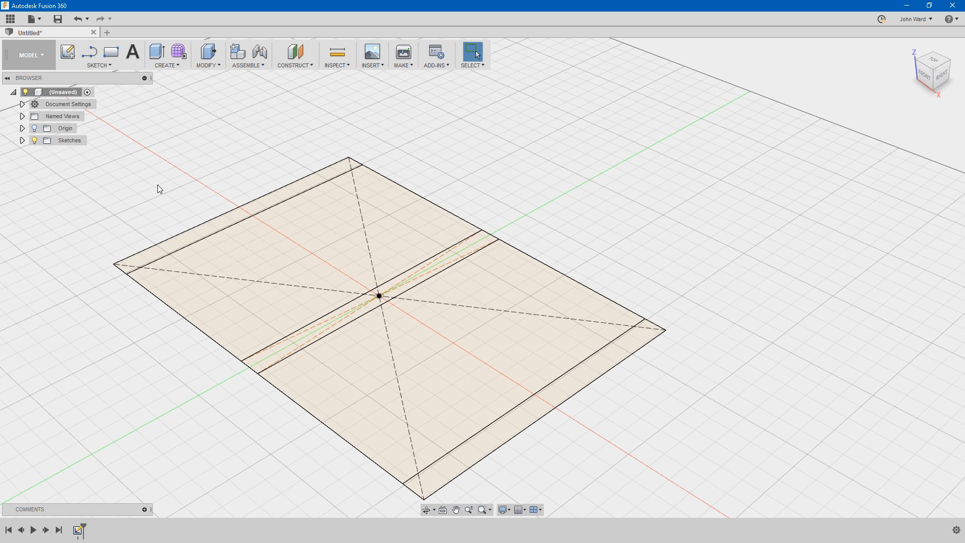
pyautogui.press('q')
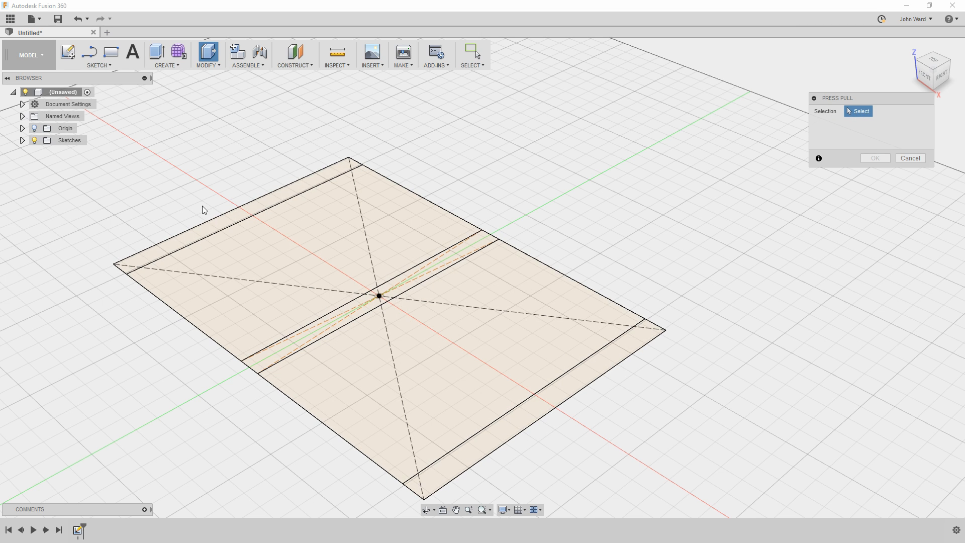
pyautogui.click(257, 211)
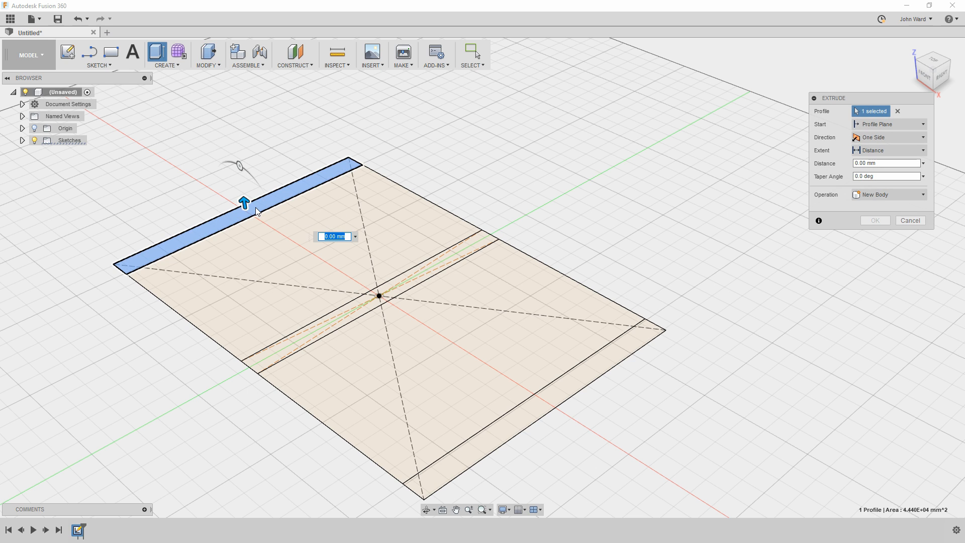
pyautogui.click(299, 236)
pyautogui.click(348, 317)
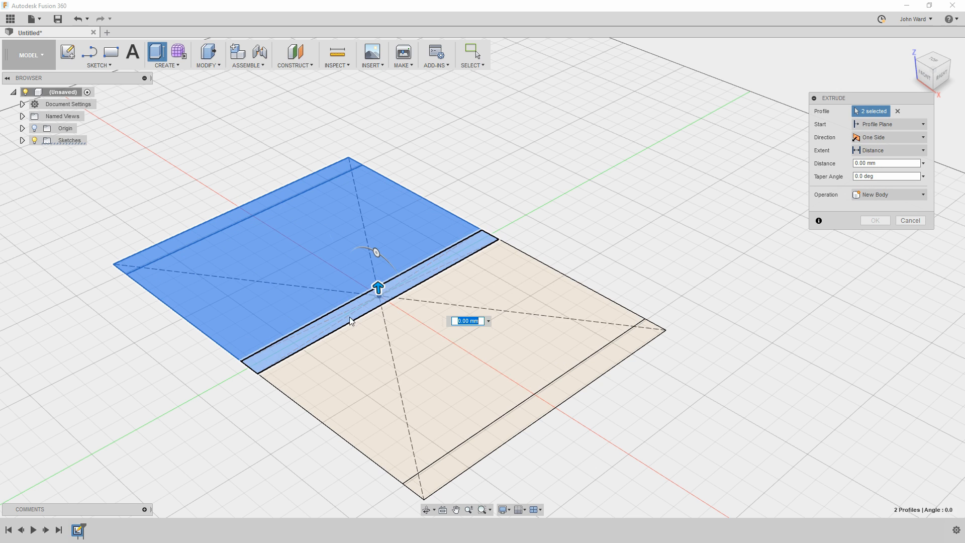
pyautogui.click(428, 402)
pyautogui.click(493, 436)
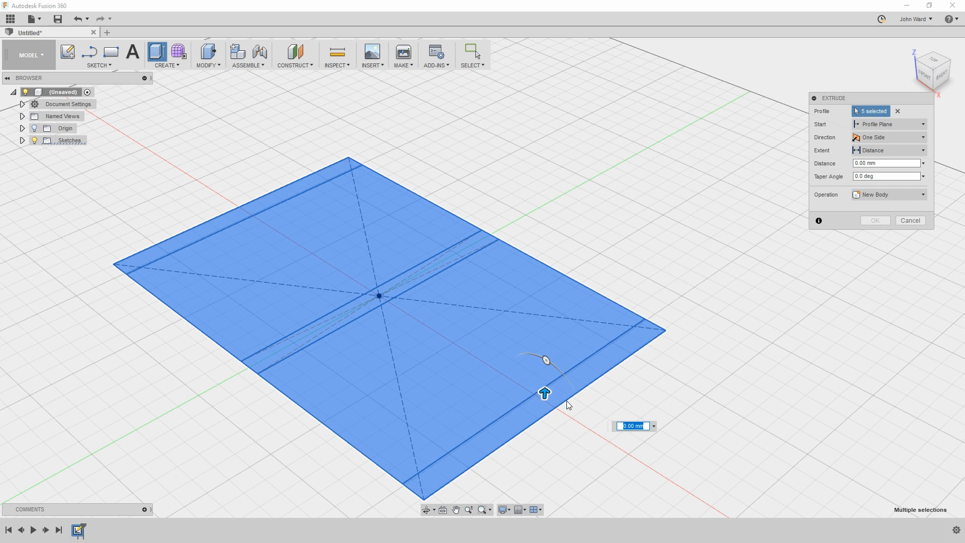
pyautogui.moveTo(545, 393)
pyautogui.mouseDown()
pyautogui.moveTo(547, 362)
pyautogui.moveTo(542, 383)
pyautogui.mouseUp()
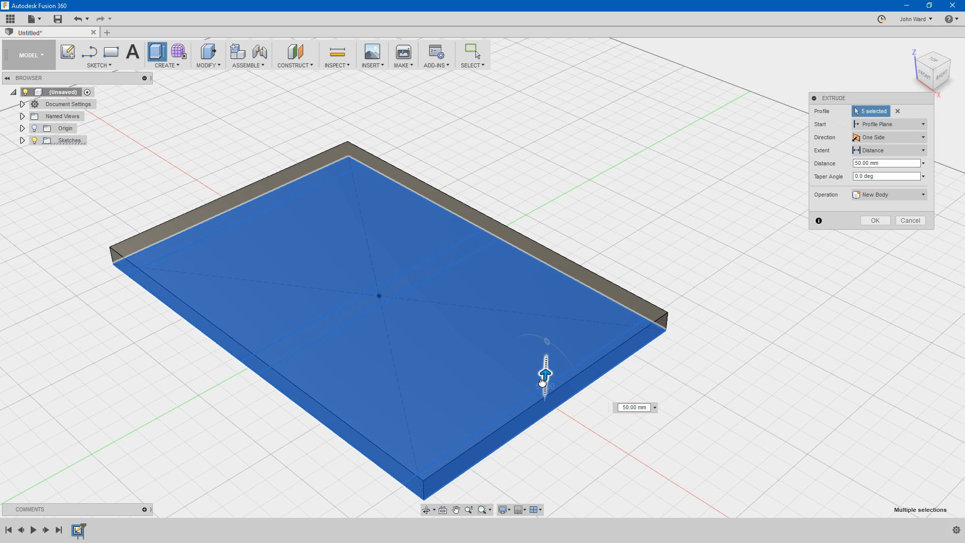
pyautogui.click(635, 407)
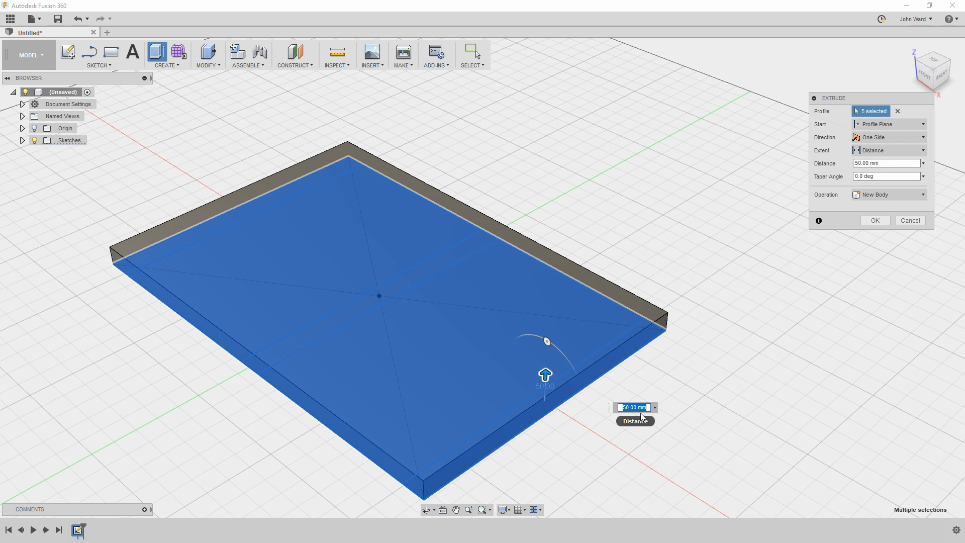
pyautogui.write('20')
pyautogui.press('Return')
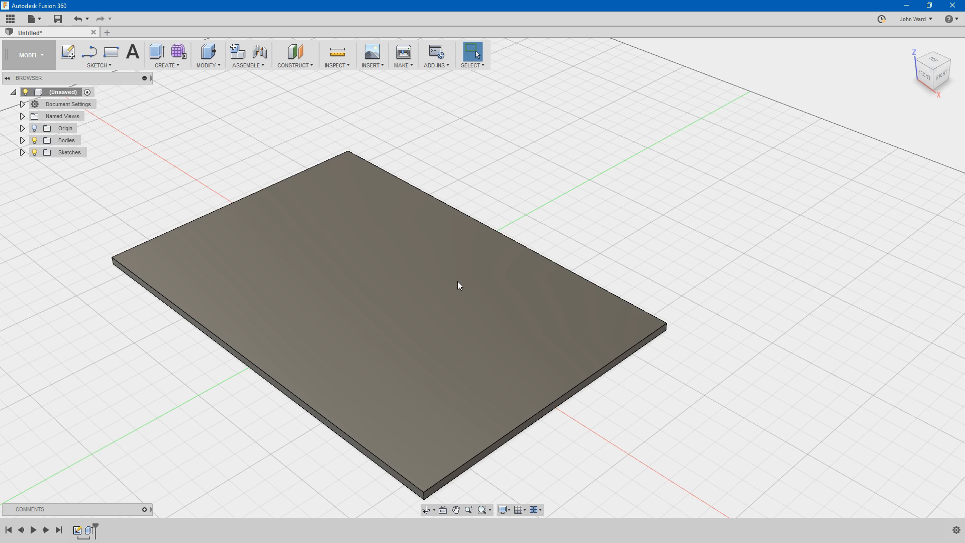
pyautogui.keyDown('shift'); pyautogui.moveTo(265, 424); pyautogui.dragTo(299, 353, button='middle'); pyautogui.keyUp('shift')
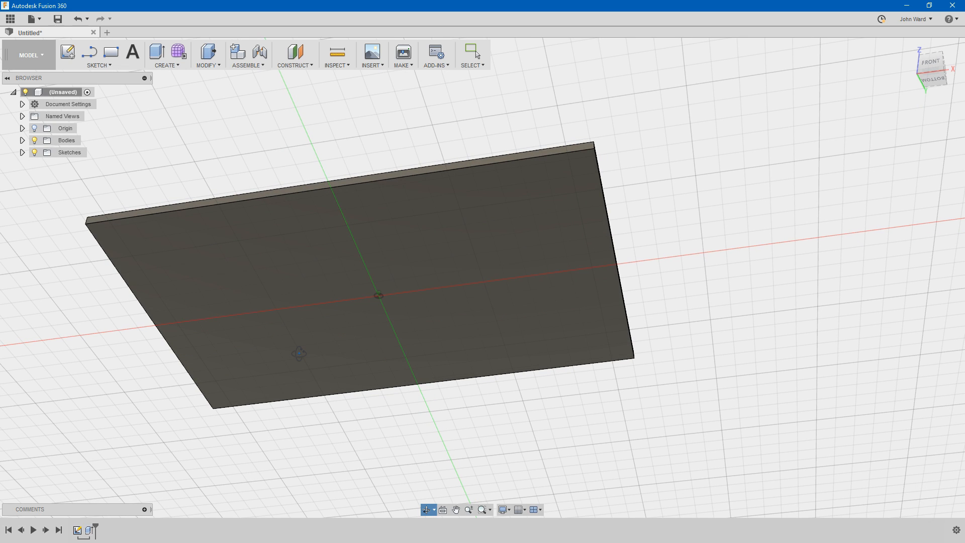
pyautogui.keyDown('shift'); pyautogui.moveTo(298, 353); pyautogui.dragTo(298, 433, button='middle'); pyautogui.keyUp('shift')
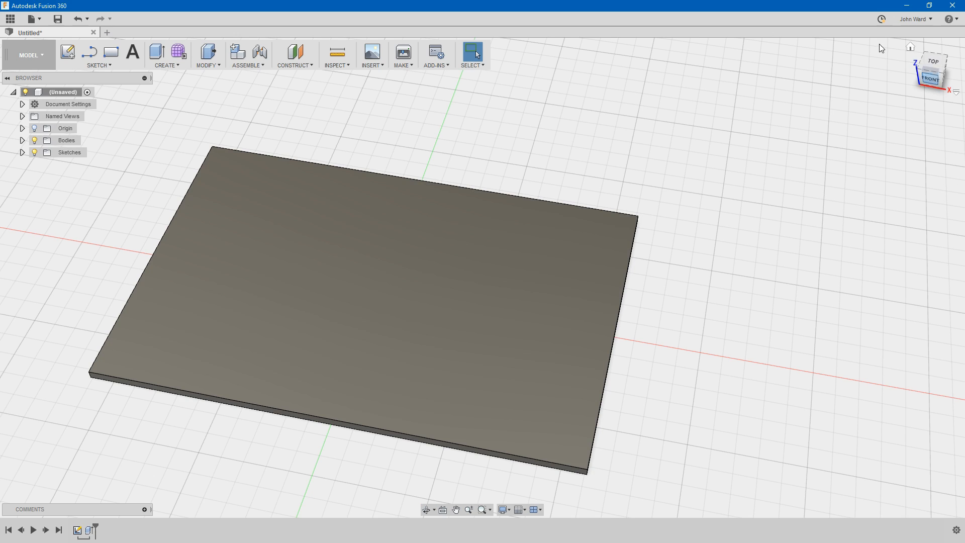
pyautogui.click(909, 49)
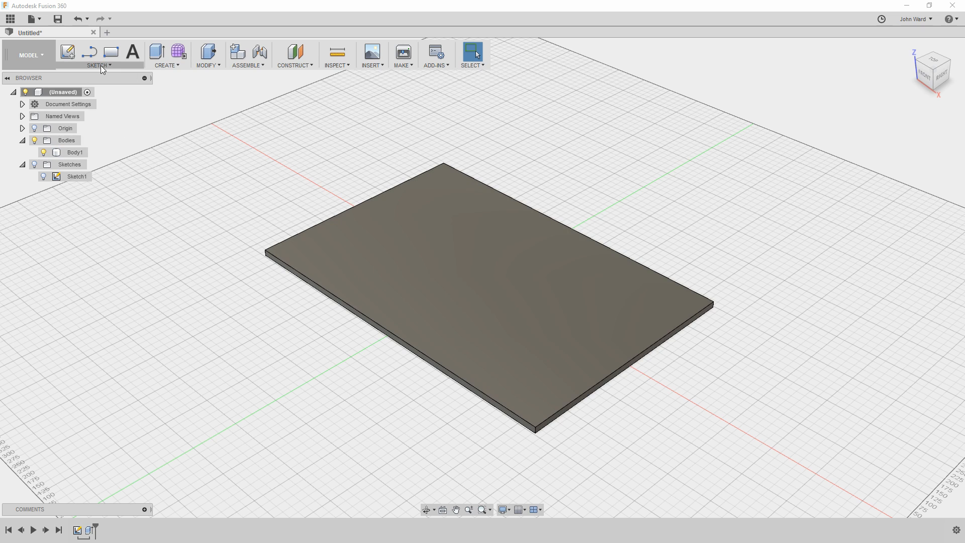
# - Draw an 8 mm center diameter circle on the panel's top face, near the front long edge and just left of the center strip
pyautogui.click(102, 66)
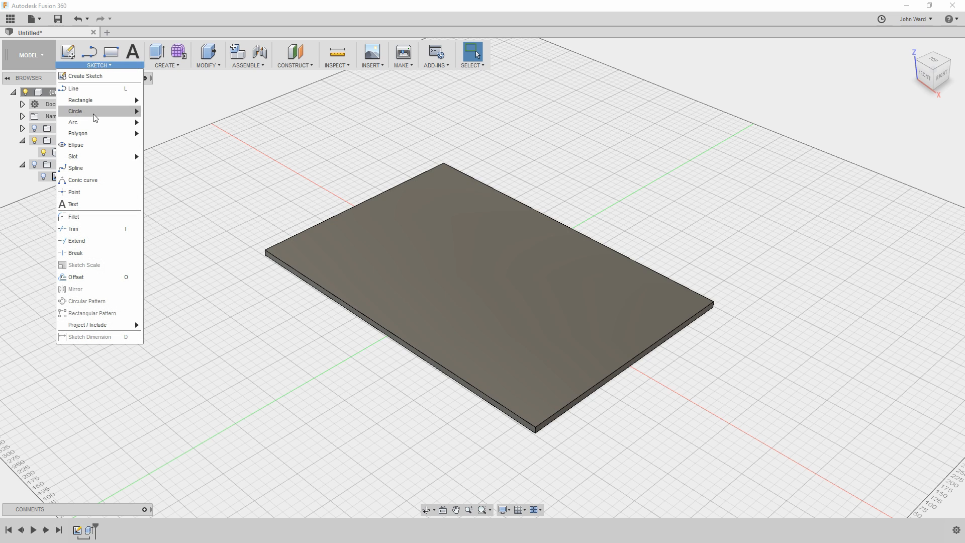
pyautogui.moveTo(93, 112)
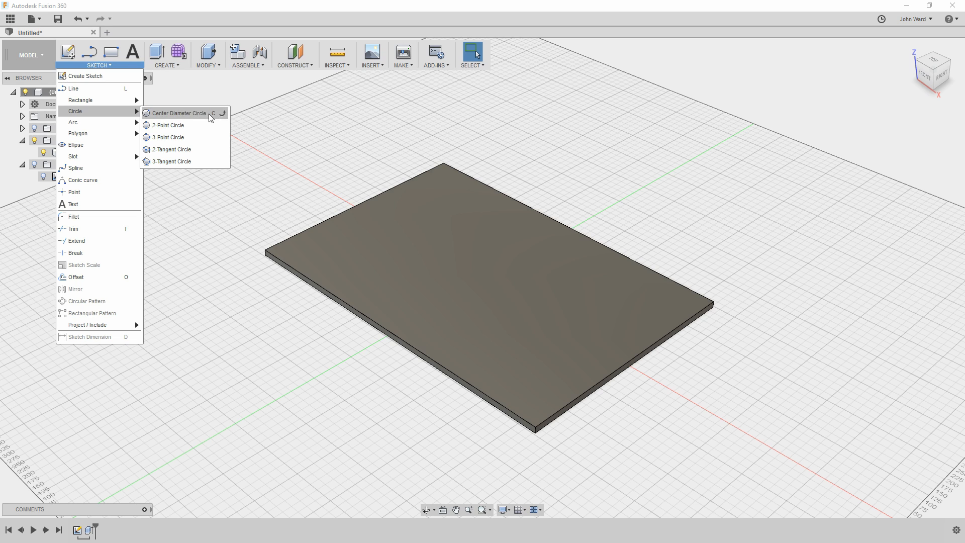
pyautogui.click(191, 113)
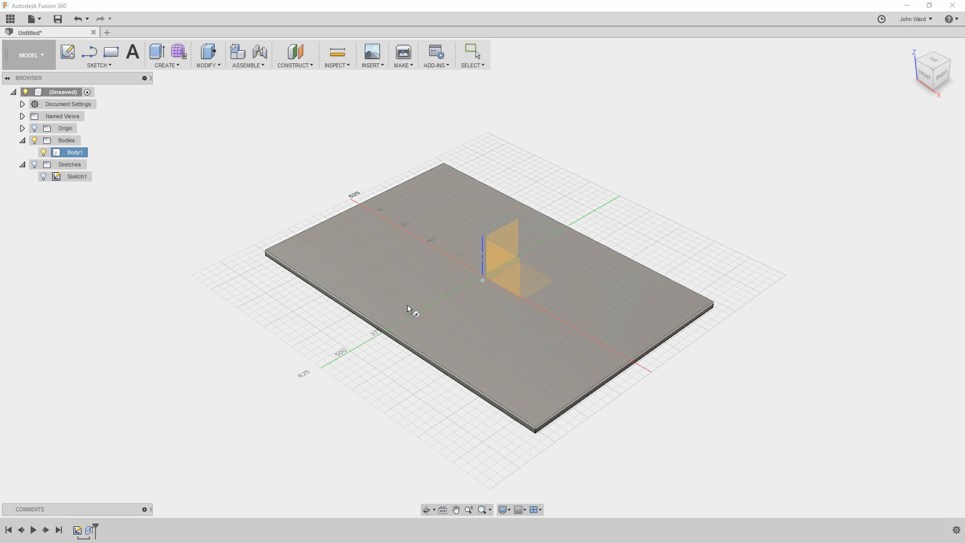
pyautogui.click(405, 307)
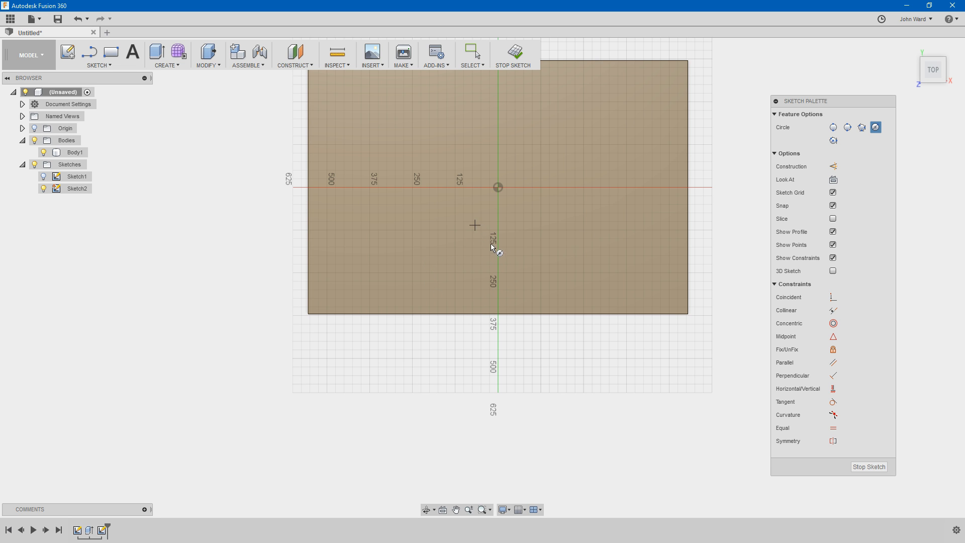
pyautogui.moveTo(940, 61)
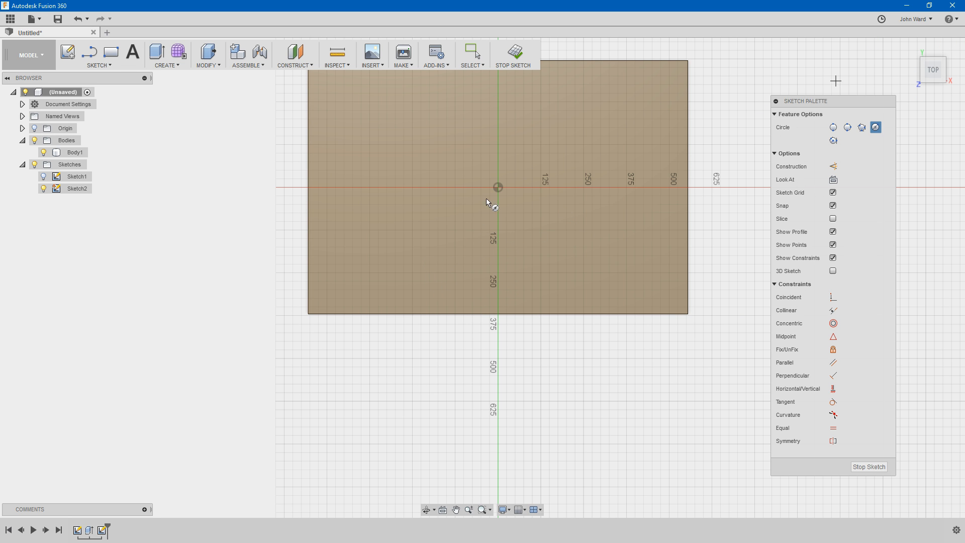
pyautogui.scroll(5, 483, 276)
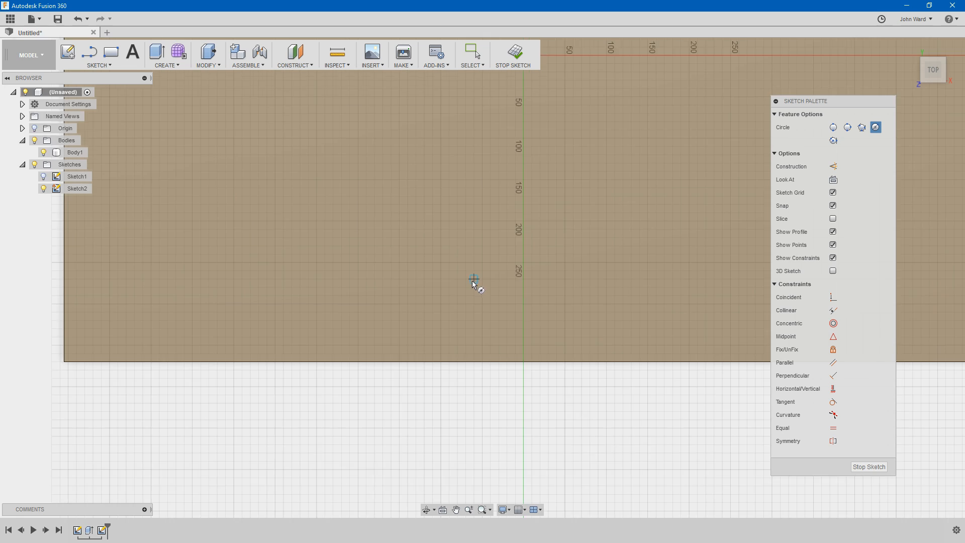
pyautogui.scroll(2, 456, 298)
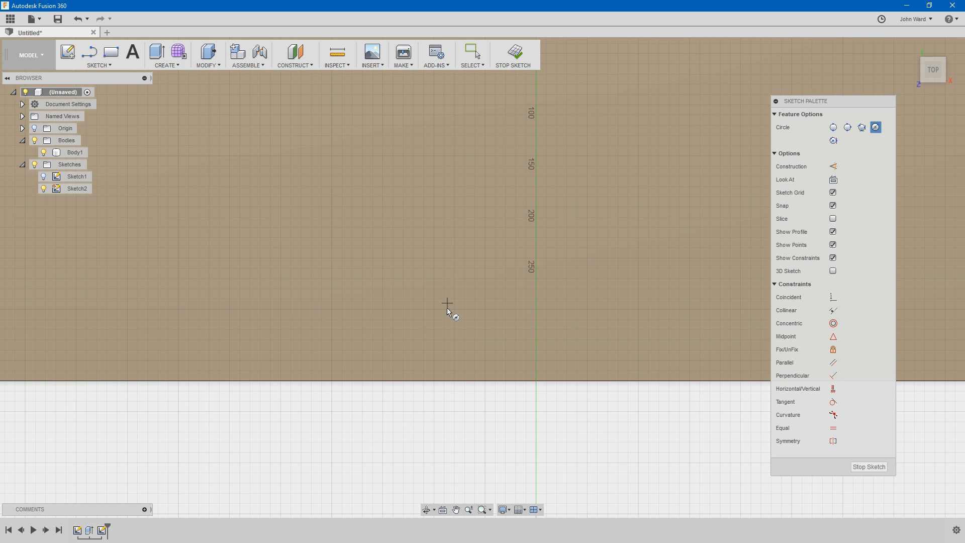
pyautogui.click(446, 303)
pyautogui.scroll(1, 456, 308)
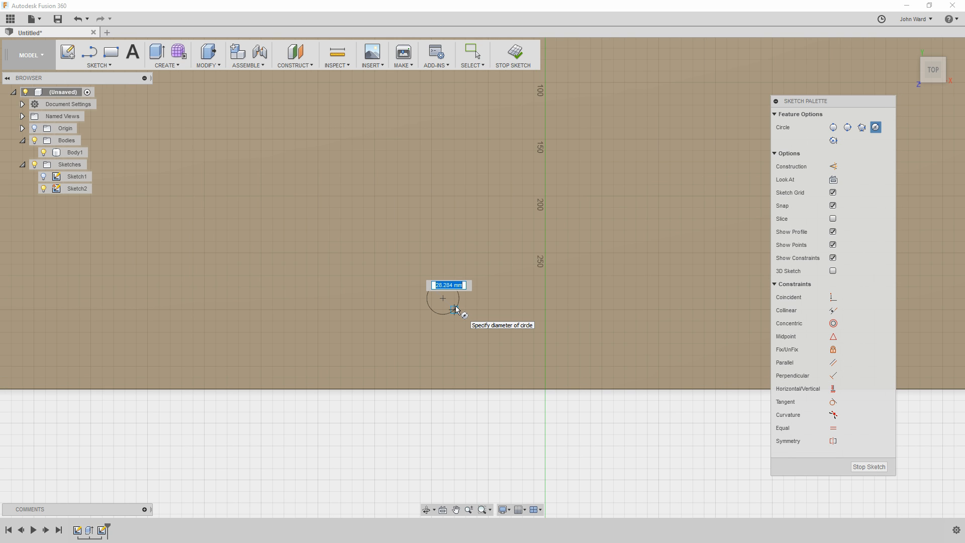
pyautogui.write('8')
pyautogui.press('Return')
pyautogui.press('Escape')
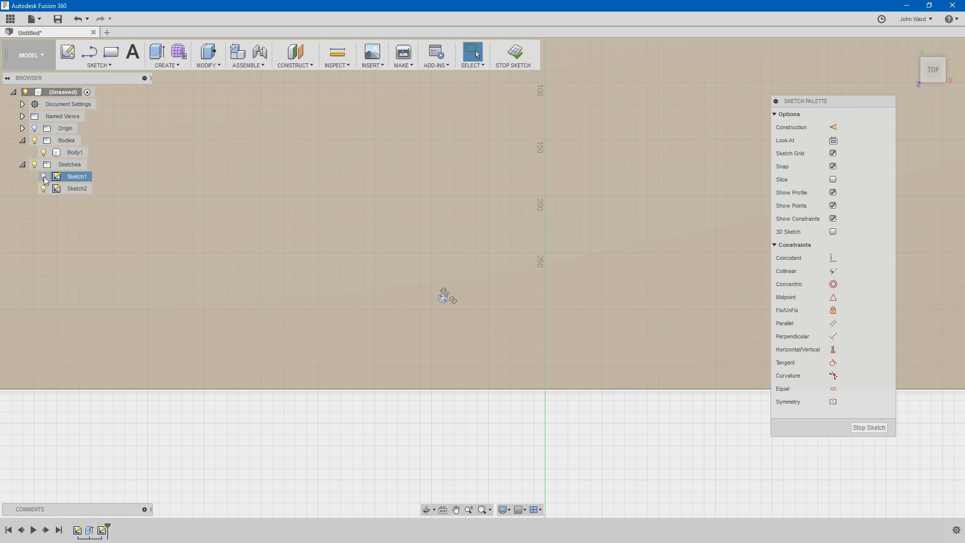
# - Show the first sketch and dimension the circle's center 90 mm from the panel's front long edge
pyautogui.click(45, 178)
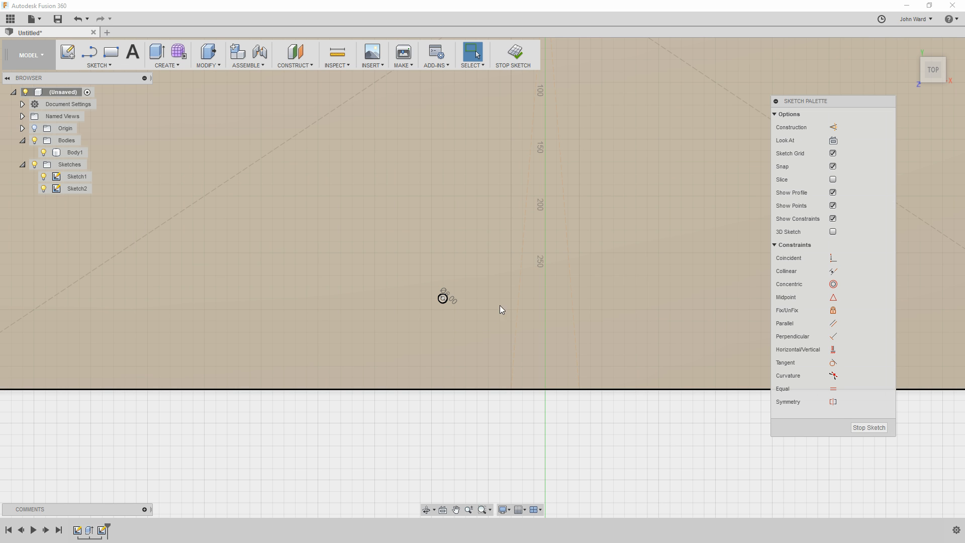
pyautogui.scroll(2, 508, 301)
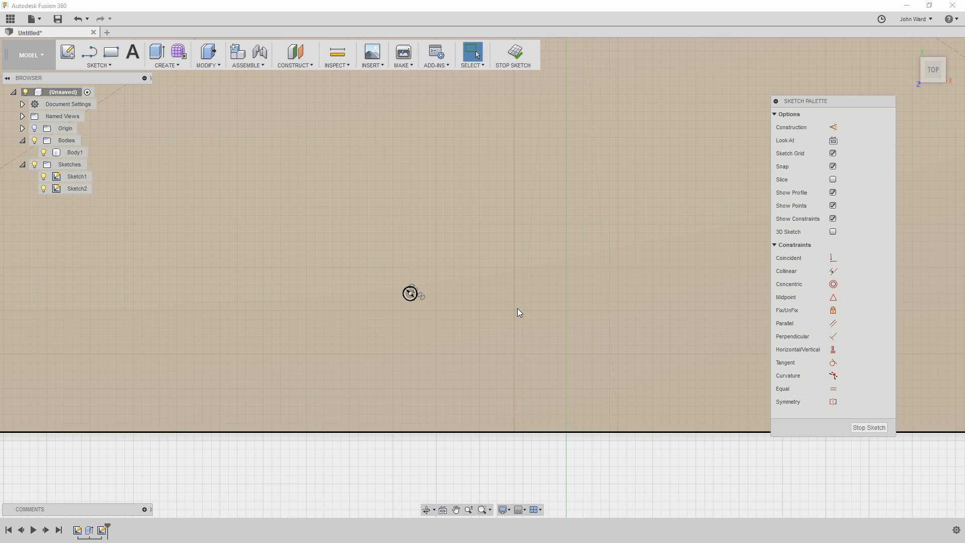
pyautogui.scroll(1, 517, 309)
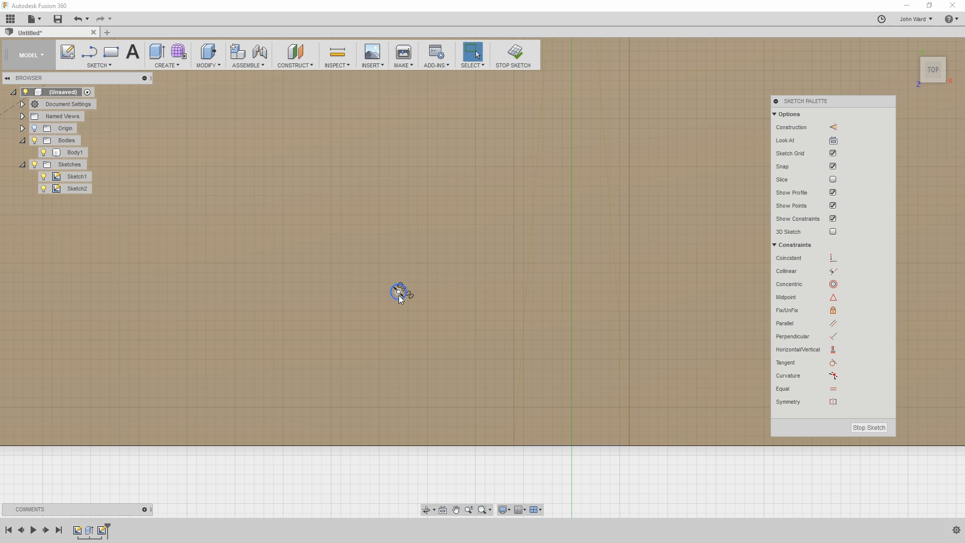
pyautogui.press('d')
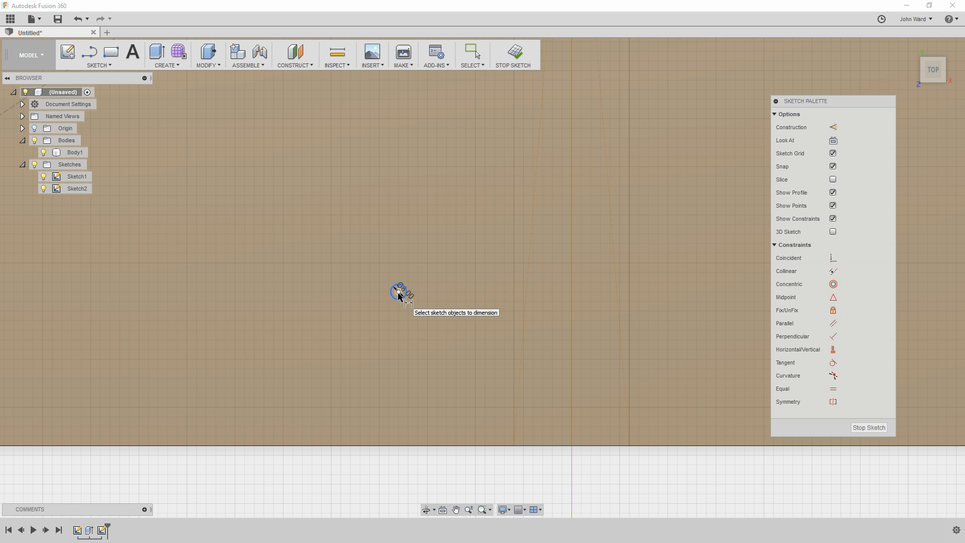
pyautogui.click(399, 293)
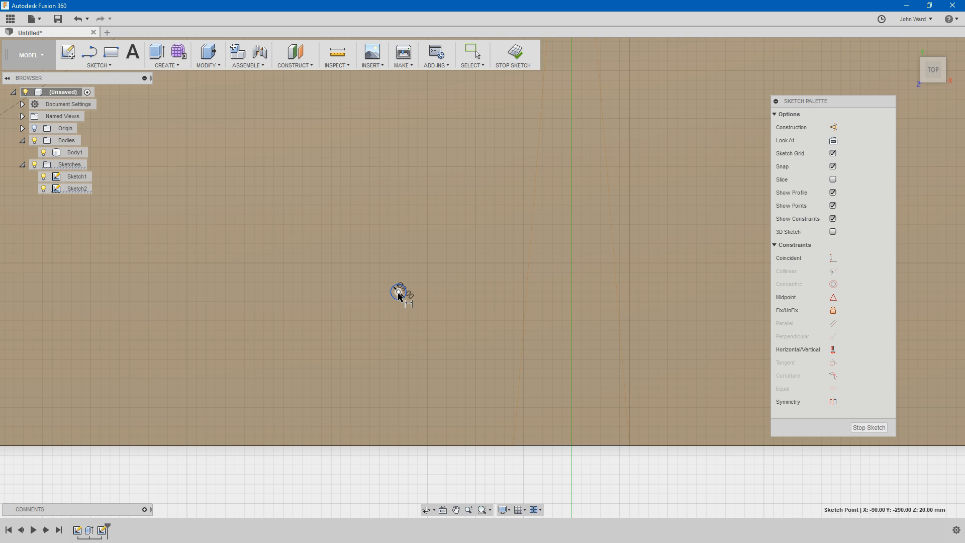
pyautogui.click(406, 445)
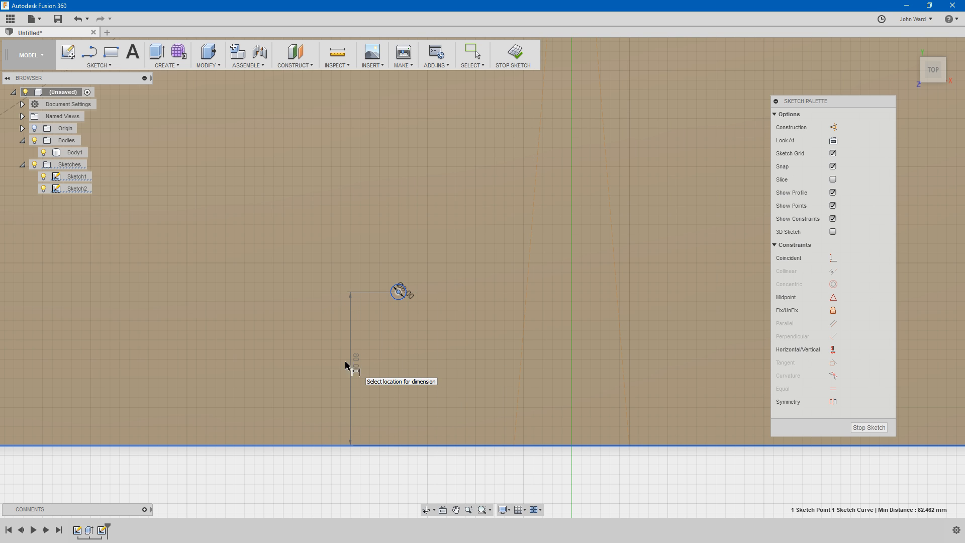
pyautogui.click(330, 361)
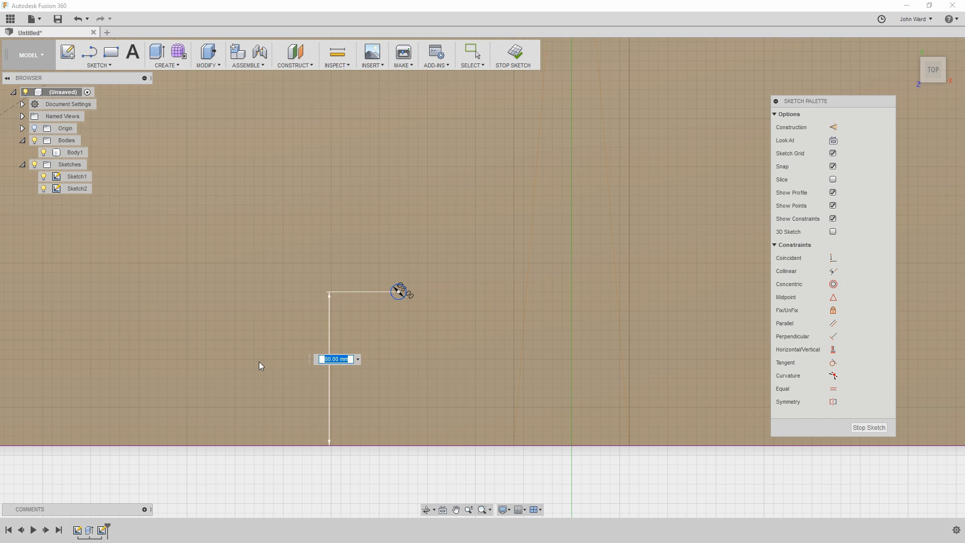
pyautogui.write('90')
pyautogui.write('mm')
pyautogui.press('Return')
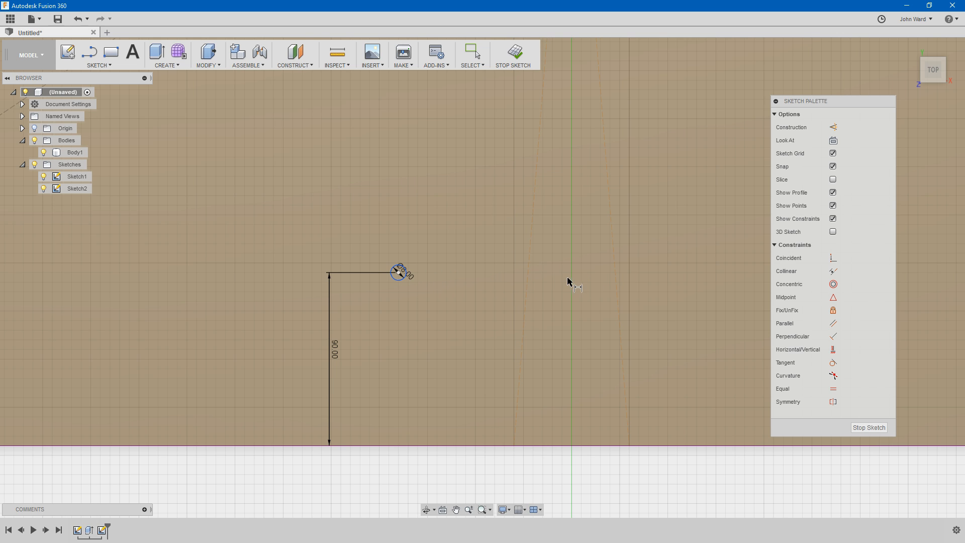
# - Dimension the circle's center 10 mm from the center strip's left edge and finish the sketch
pyautogui.click(399, 274)
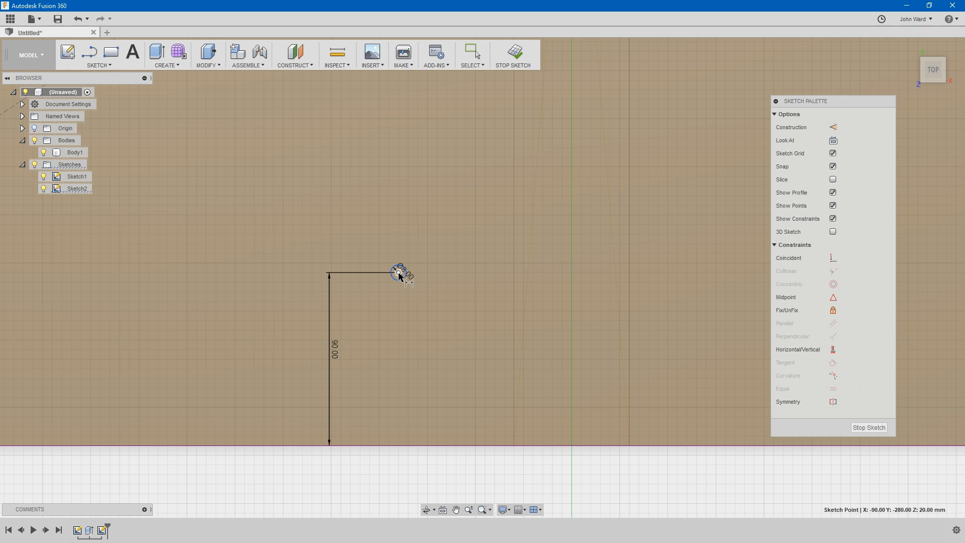
pyautogui.click(514, 274)
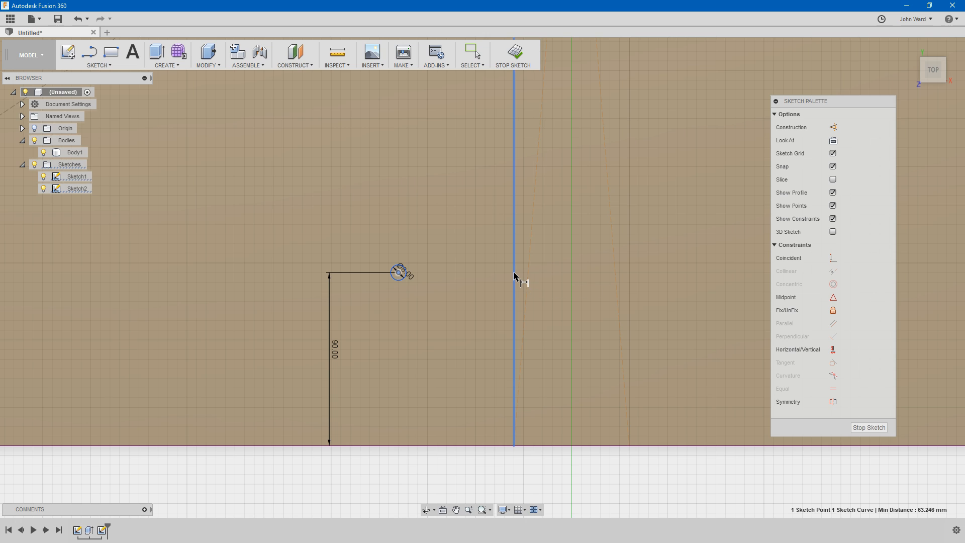
pyautogui.click(479, 210)
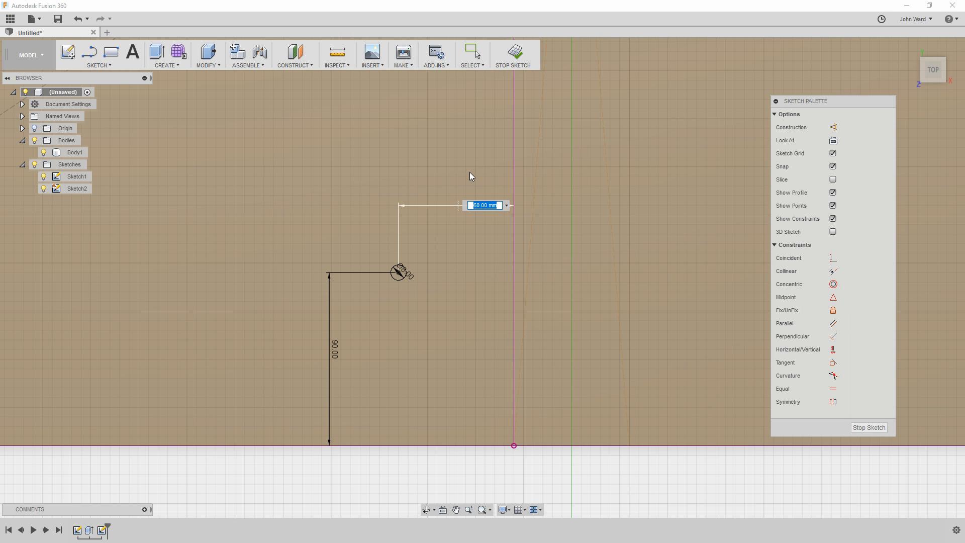
pyautogui.write('10mm')
pyautogui.press('Return')
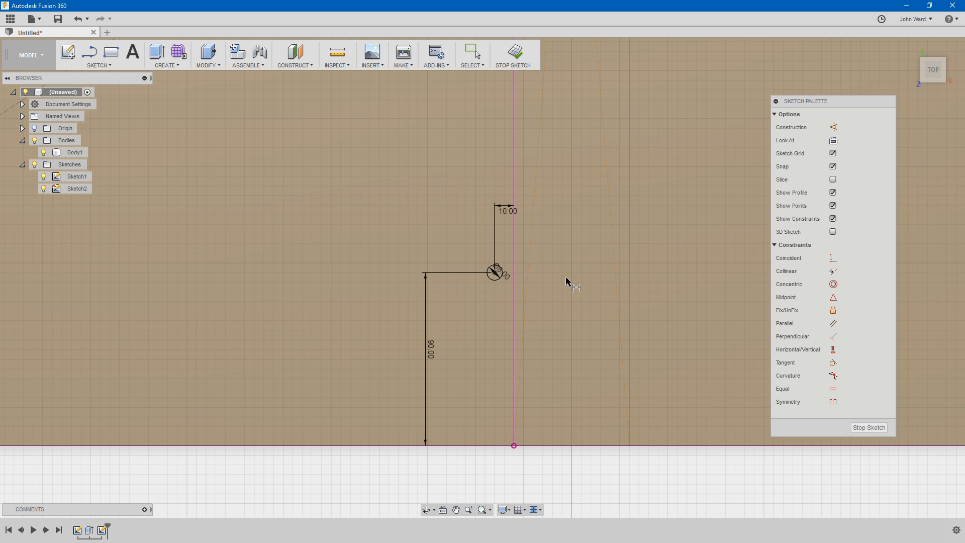
pyautogui.click(870, 428)
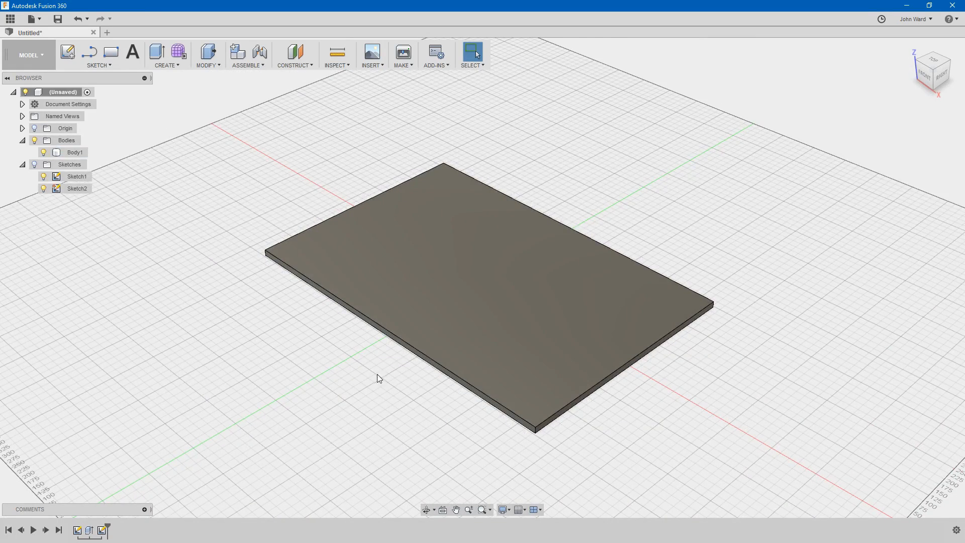
# - Turn on visibility for all sketches so the strip lines and the circle show on the panel
pyautogui.click(35, 165)
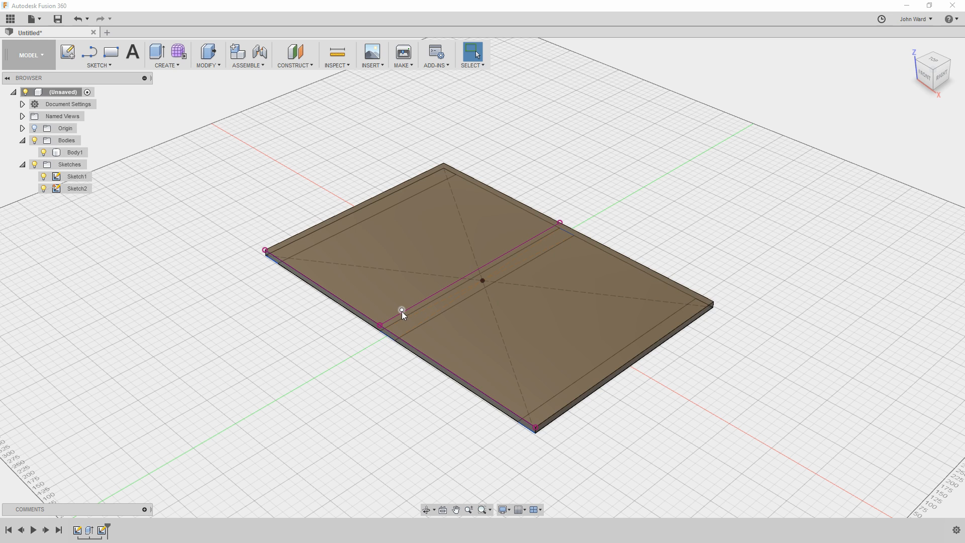
pyautogui.scroll(10, 401, 309)
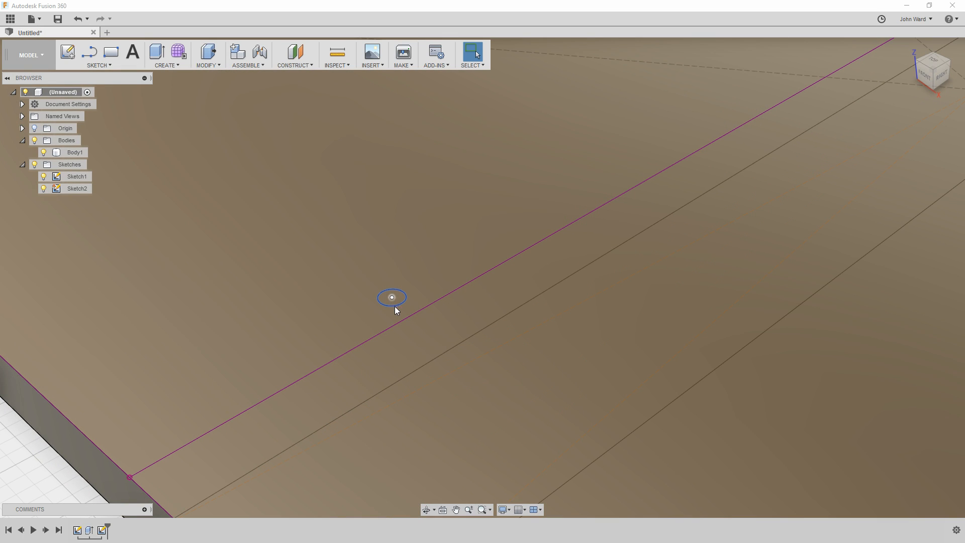
pyautogui.scroll(-10, 395, 302)
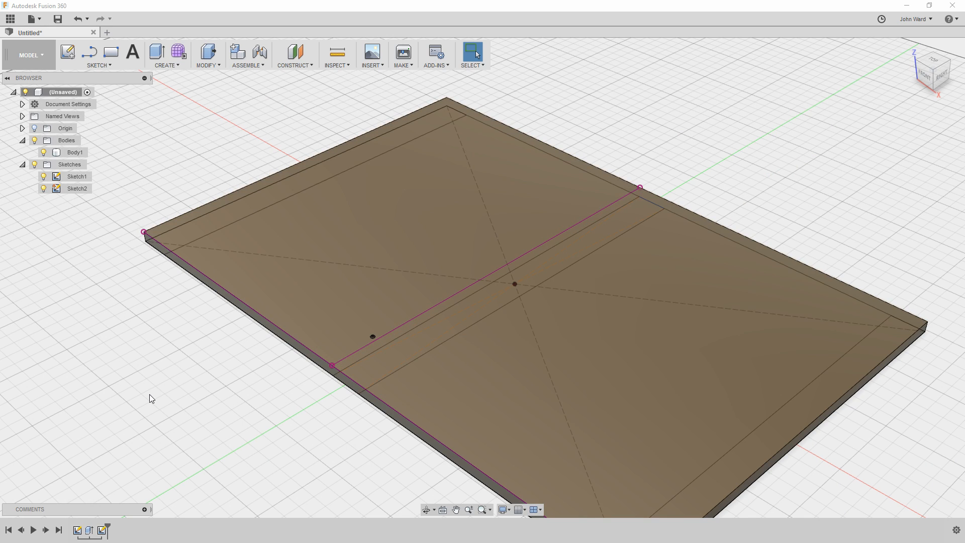
# - Extrude the 8 mm circle down into the panel as a cut with extent All, with Body1 as the object to cut
pyautogui.press('q')
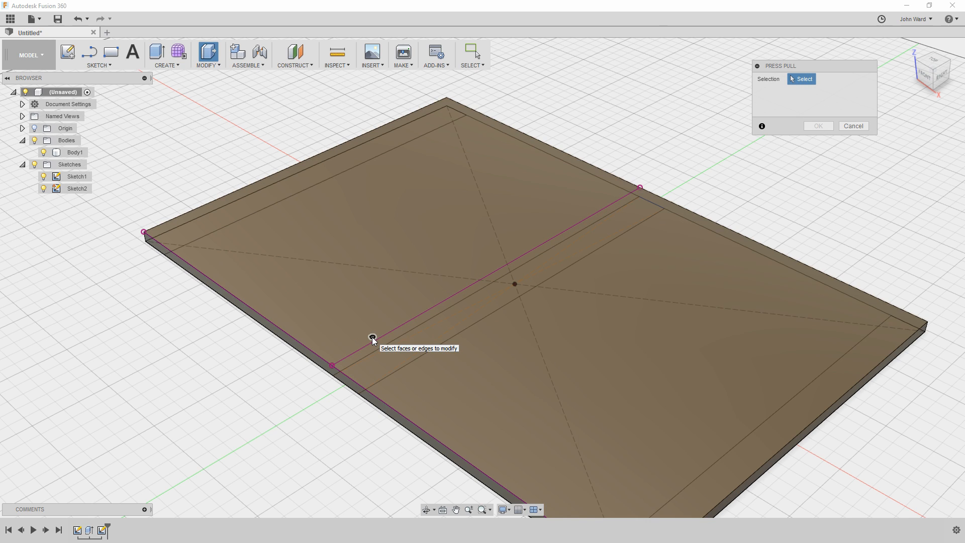
pyautogui.click(373, 337)
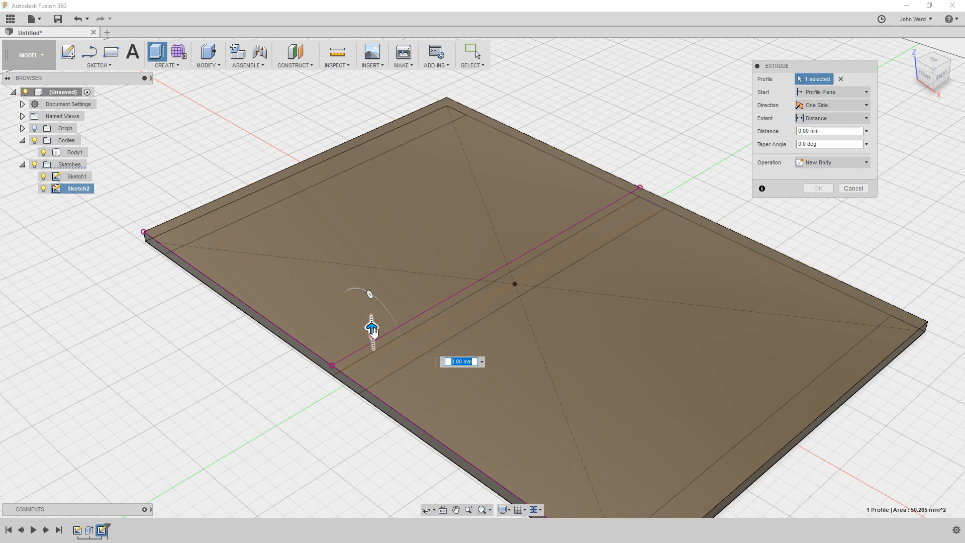
pyautogui.scroll(5, 372, 332)
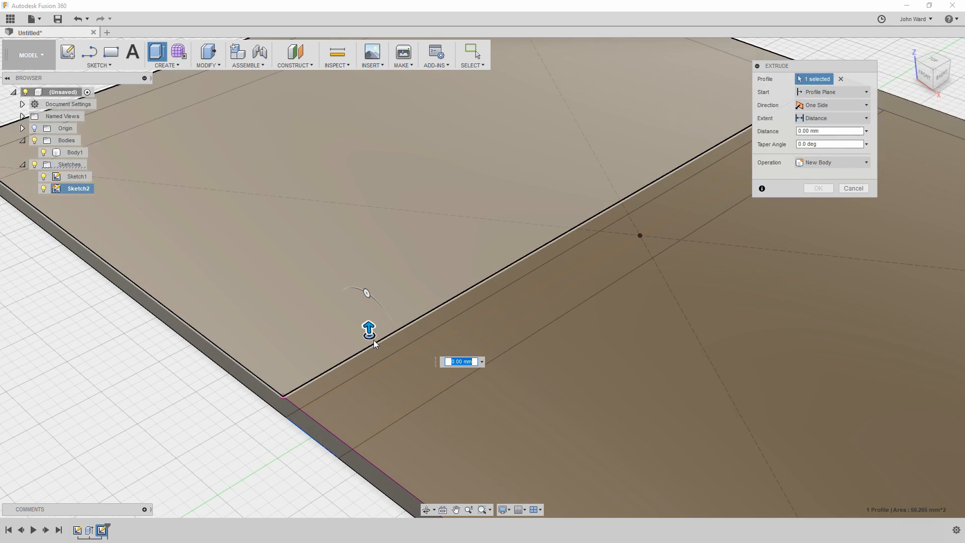
pyautogui.moveTo(368, 328); pyautogui.dragTo(372, 355)
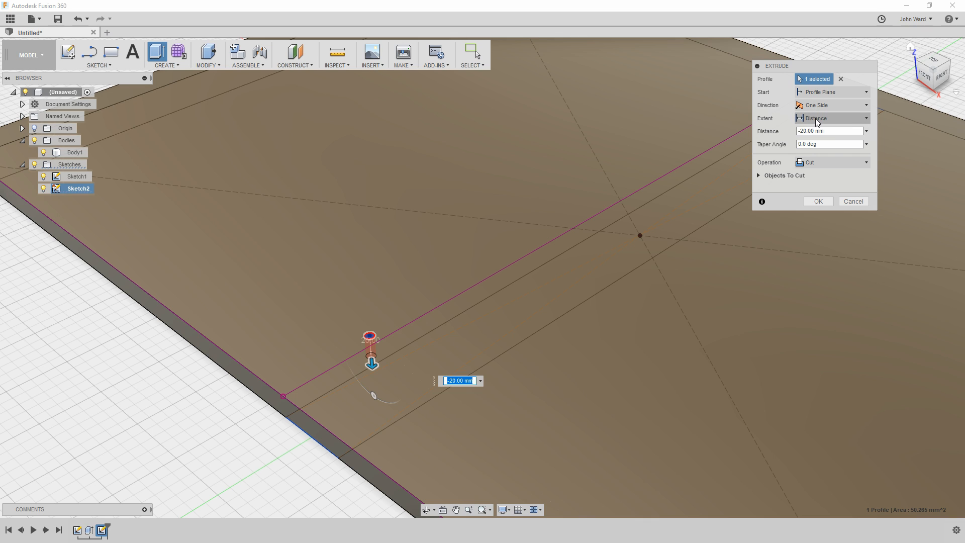
pyautogui.click(817, 120)
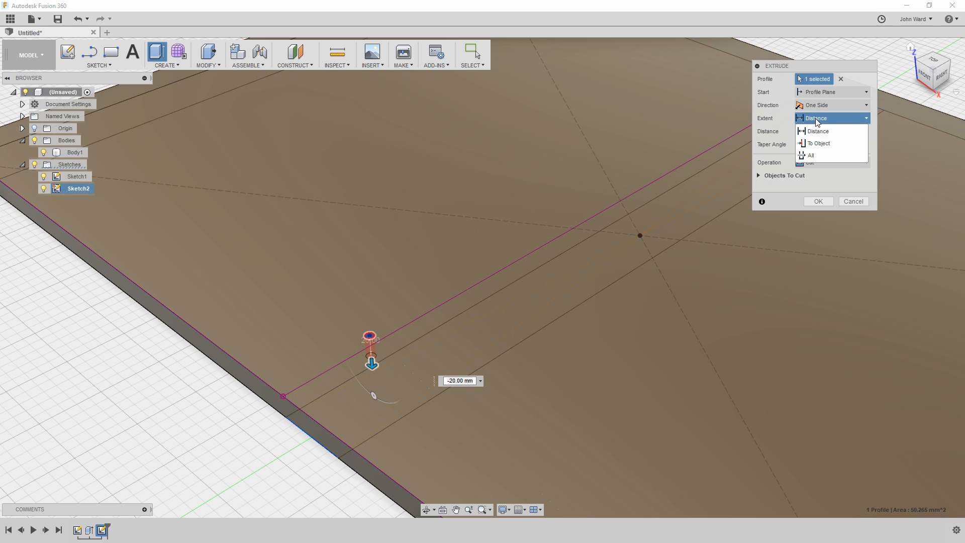
pyautogui.click(814, 156)
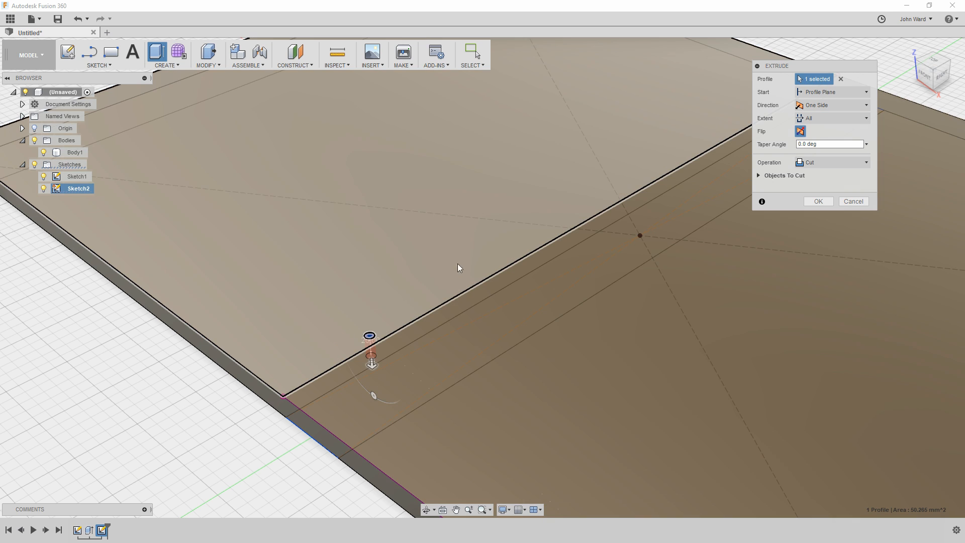
pyautogui.click(819, 120)
pyautogui.click(814, 156)
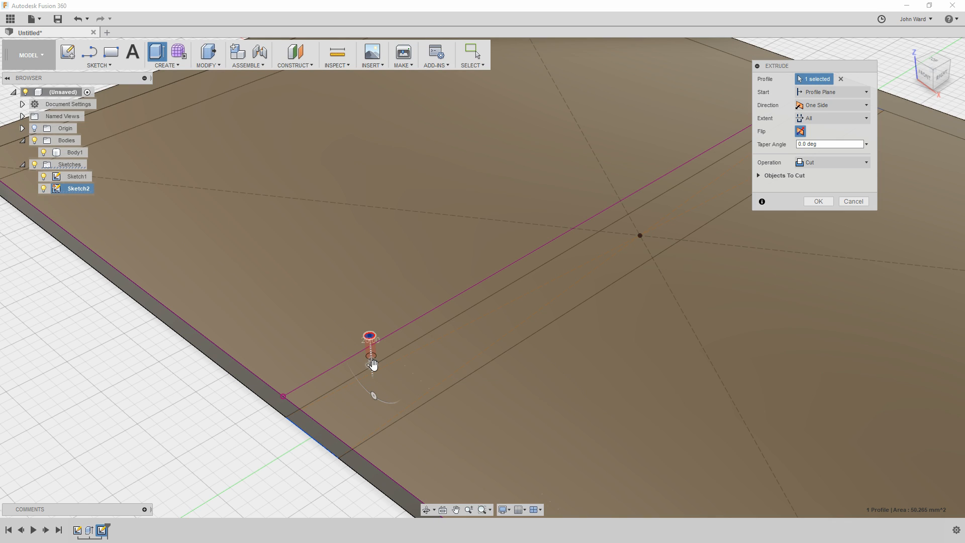
pyautogui.click(825, 165)
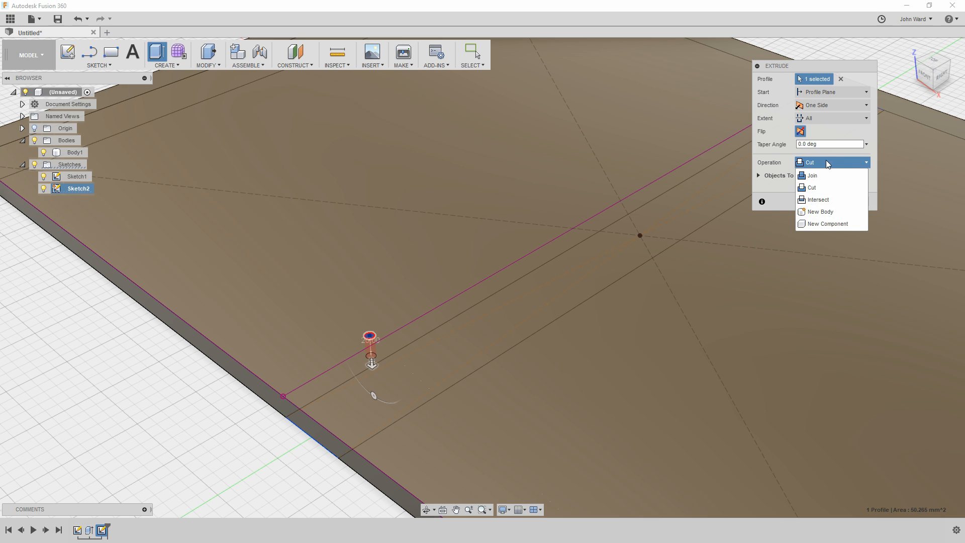
pyautogui.click(837, 163)
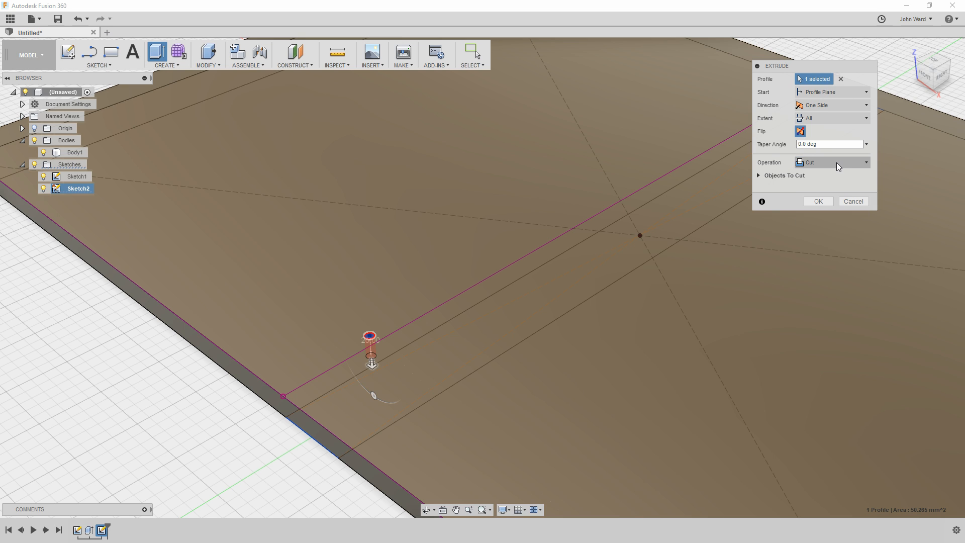
pyautogui.click(767, 176)
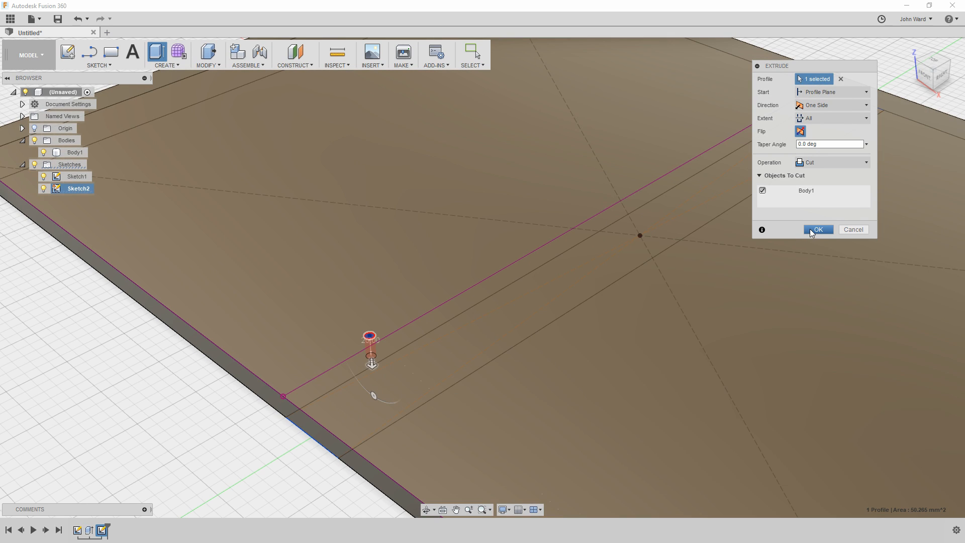
pyautogui.click(818, 230)
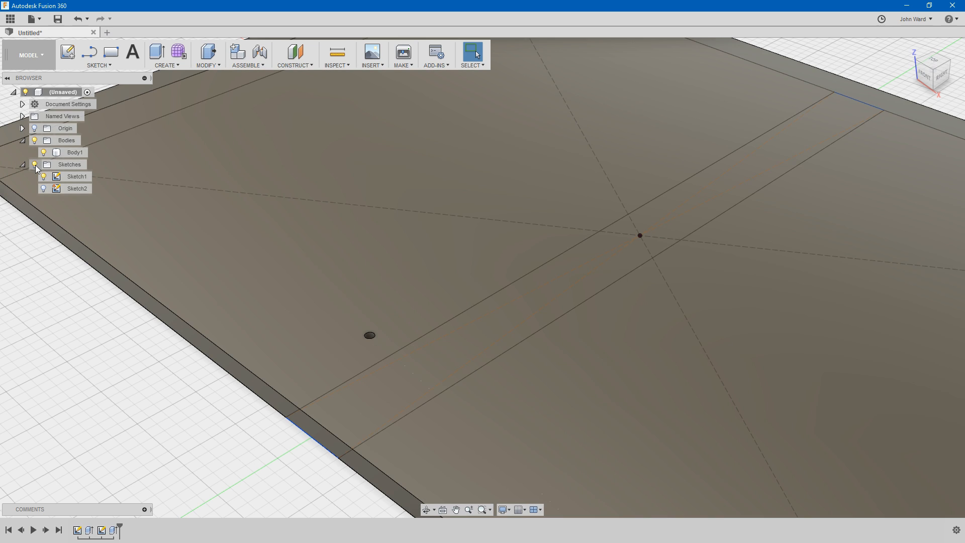
# - Hide all sketches, inspect the through hole up close from several angles, and return to the home view
pyautogui.click(34, 165)
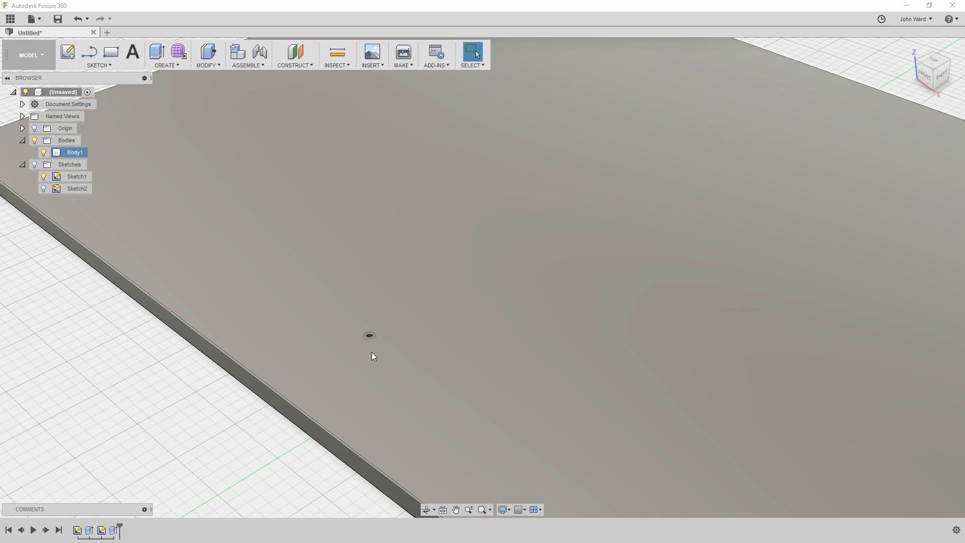
pyautogui.scroll(10, 372, 352)
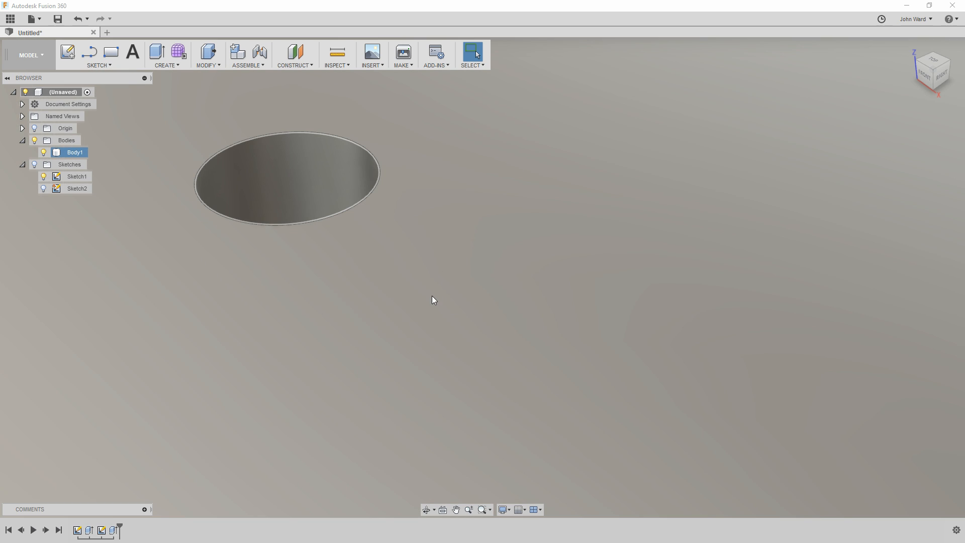
pyautogui.scroll(-10, 382, 317)
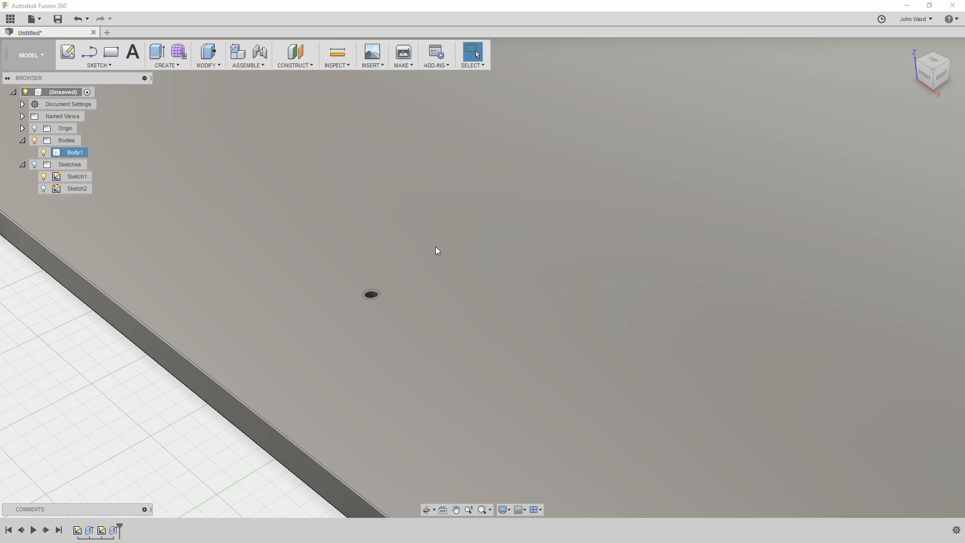
pyautogui.keyDown('shift'); pyautogui.moveTo(436, 219); pyautogui.dragTo(429, 262, button='middle'); pyautogui.keyUp('shift')
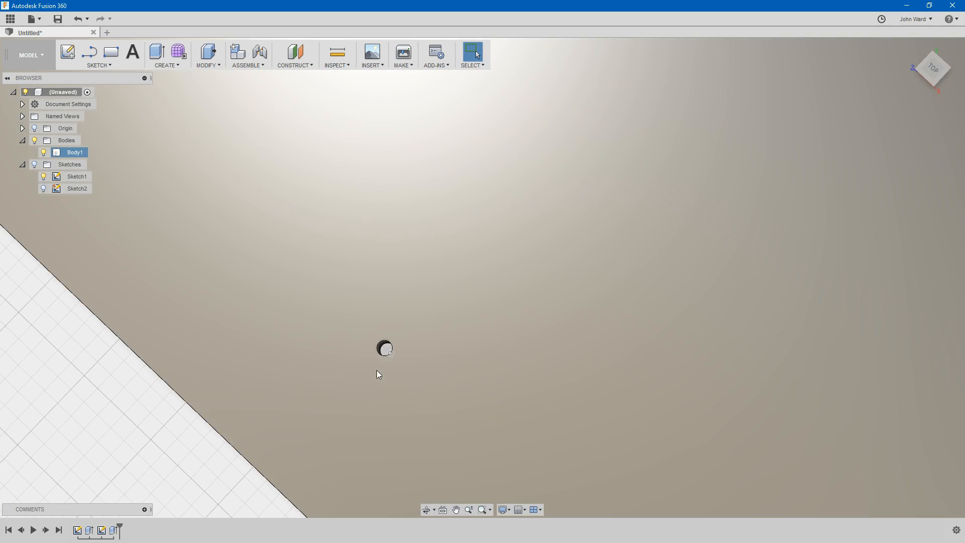
pyautogui.keyDown('shift'); pyautogui.moveTo(377, 370); pyautogui.dragTo(426, 334, button='middle'); pyautogui.keyUp('shift')
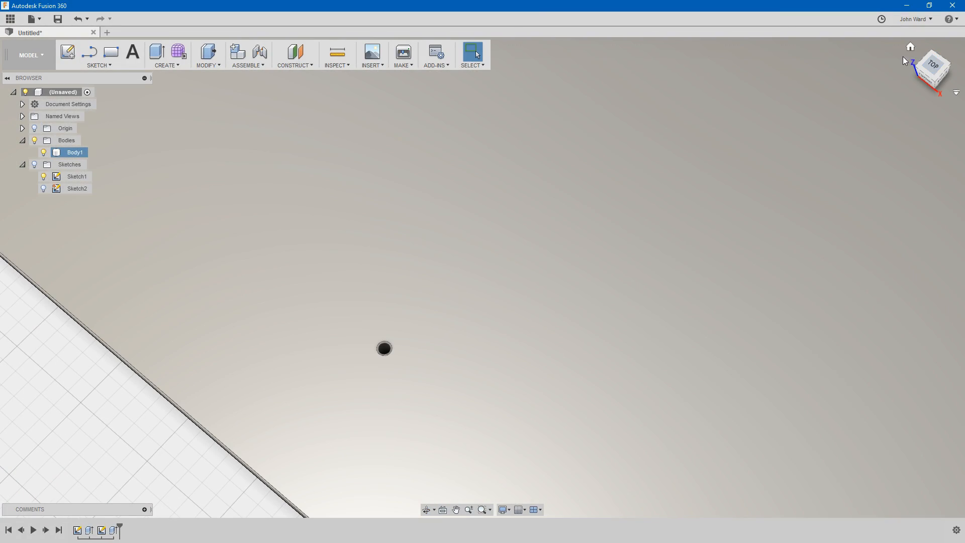
pyautogui.click(910, 49)
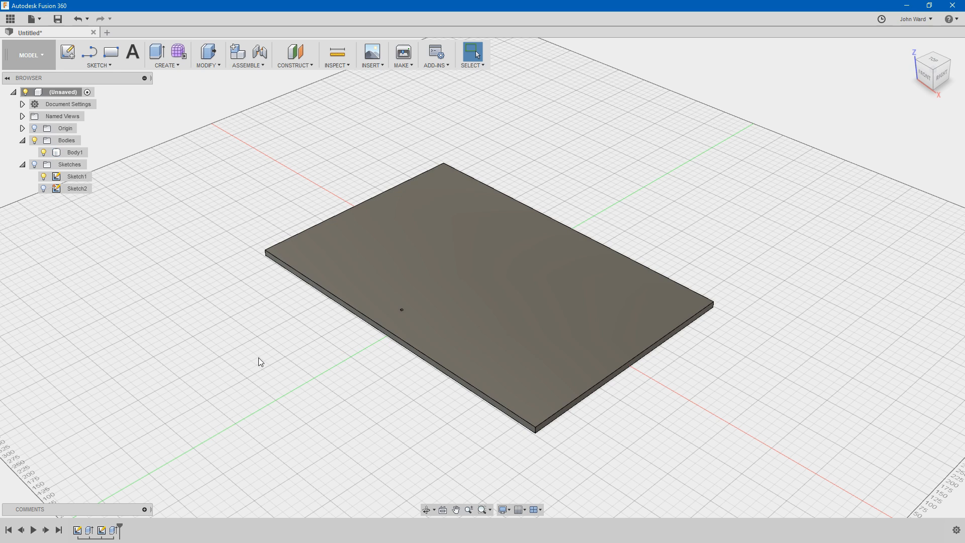
# - Start a rectangular pattern of the hole's face, using the panel's back long edge and a short edge as directions
pyautogui.press('s')
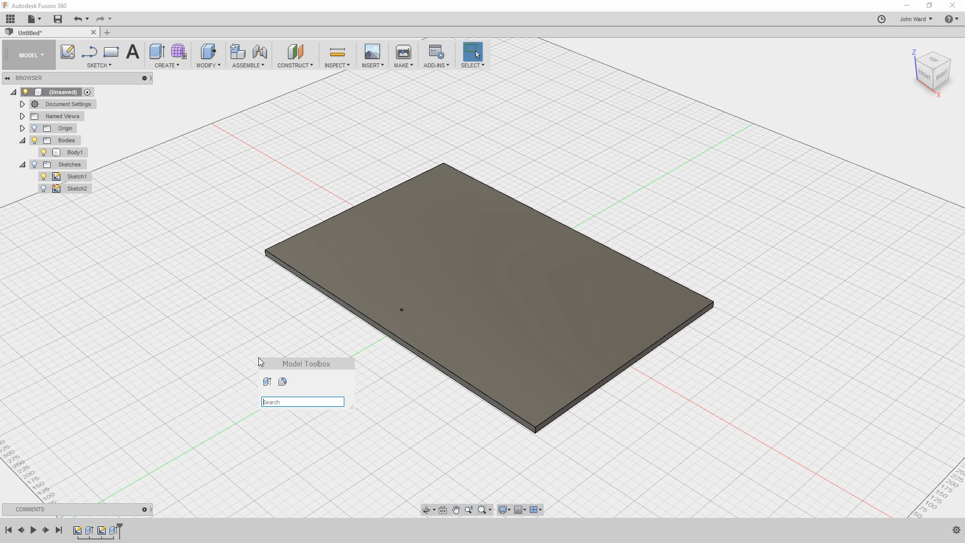
pyautogui.write('patte')
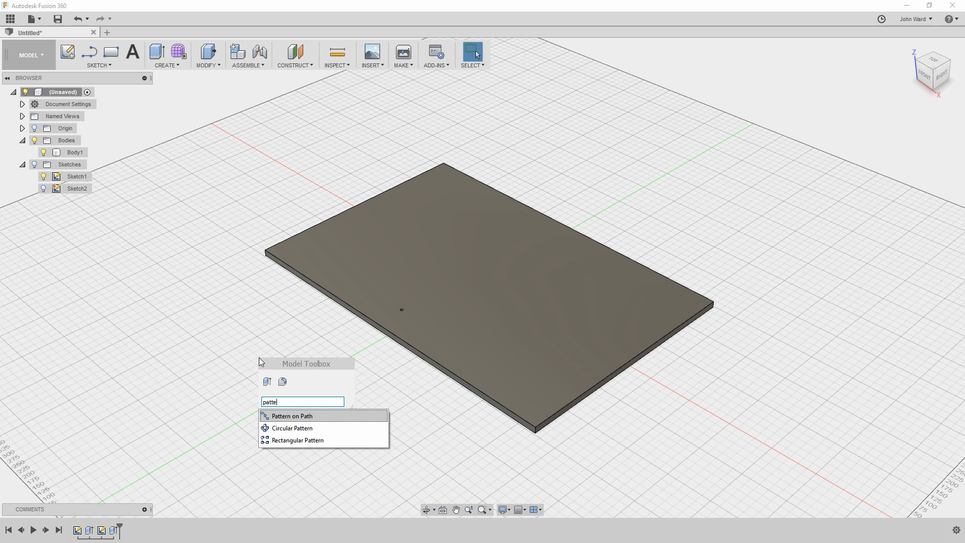
pyautogui.click(301, 441)
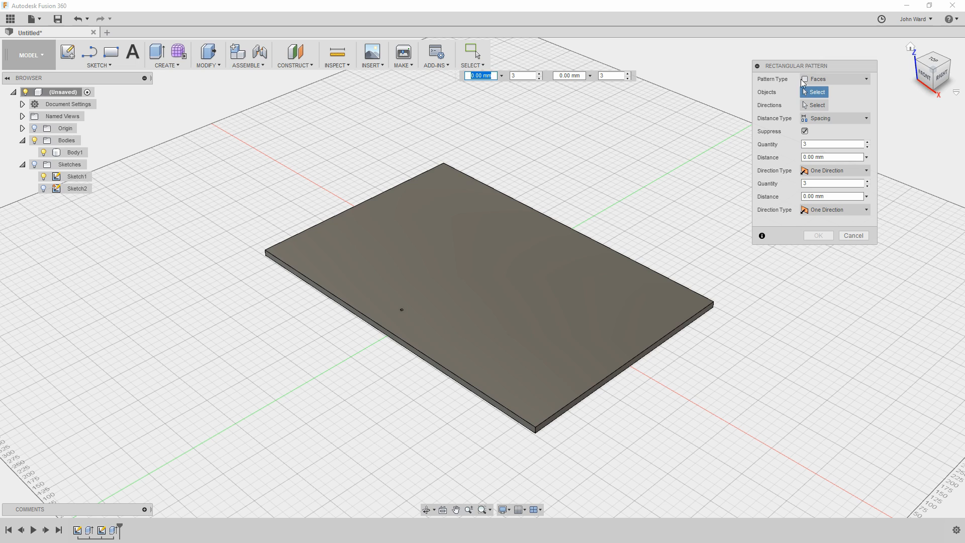
pyautogui.moveTo(804, 66); pyautogui.dragTo(805, 67)
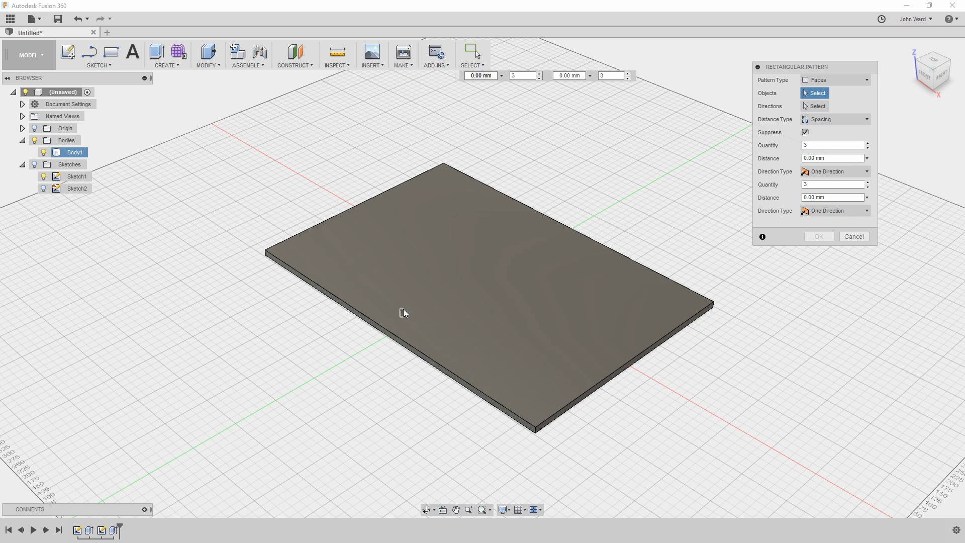
pyautogui.scroll(5, 403, 311)
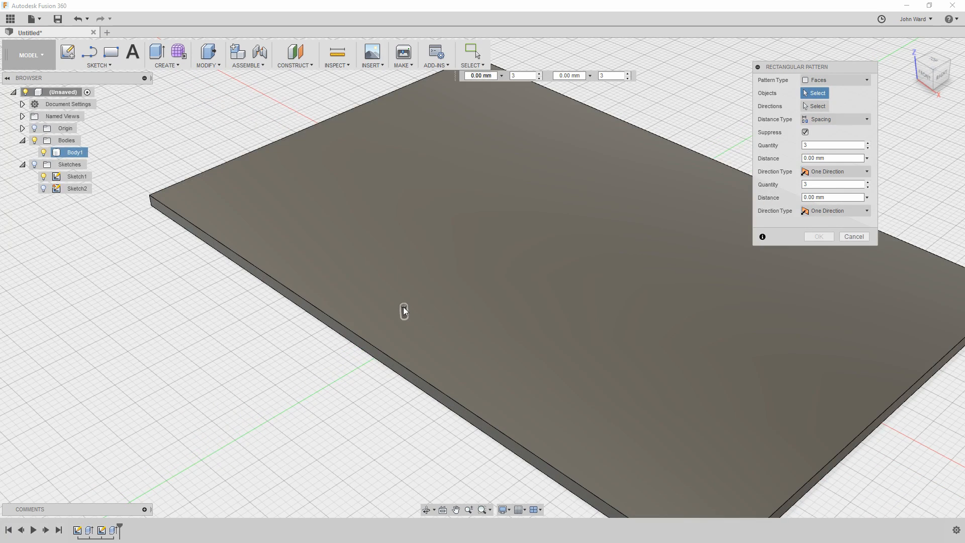
pyautogui.click(404, 312)
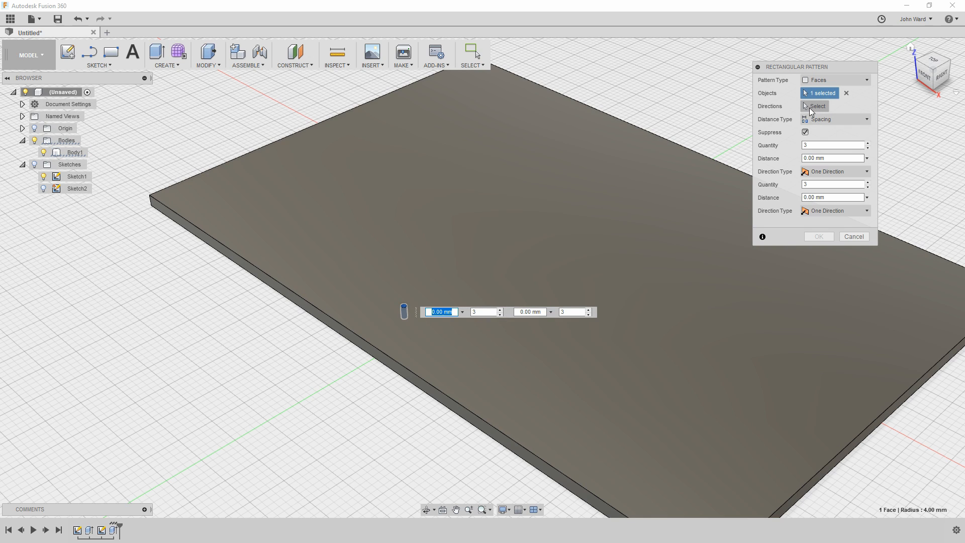
pyautogui.click(816, 107)
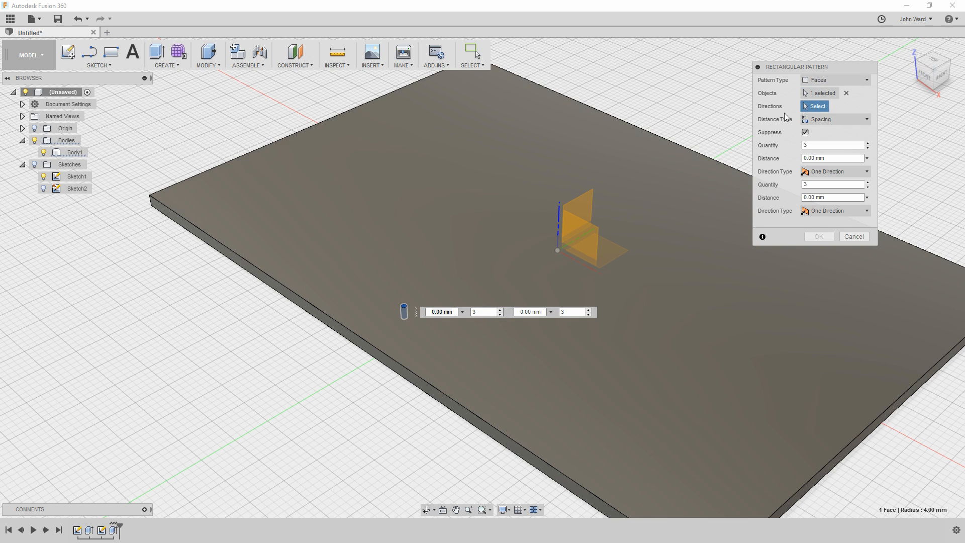
pyautogui.click(675, 149)
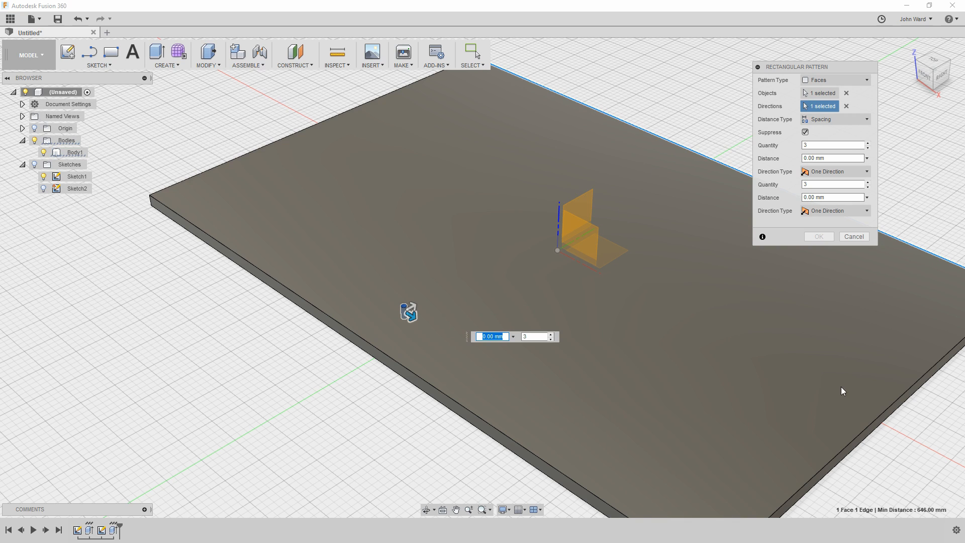
pyautogui.click(880, 419)
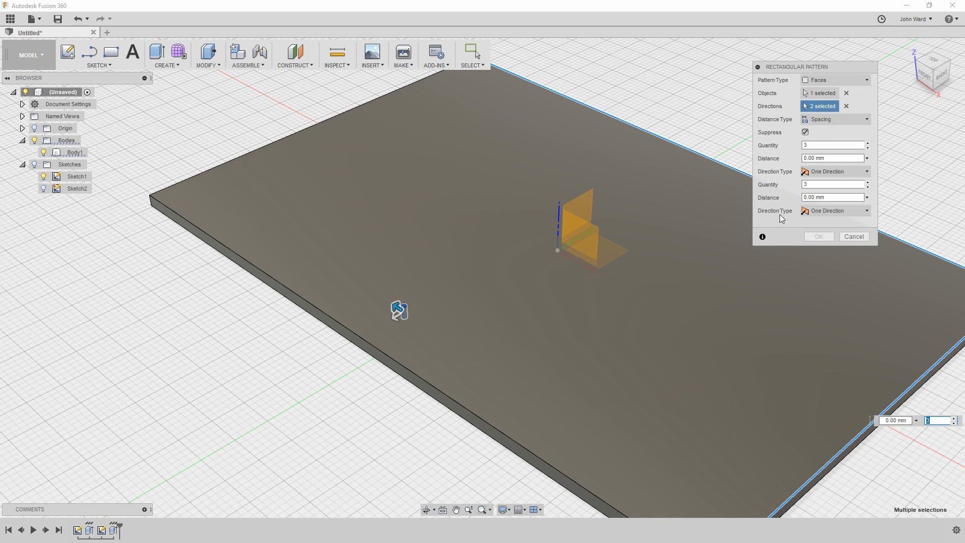
# - Set the pattern spacing to 80 mm in both directions
pyautogui.doubleClick(821, 145)
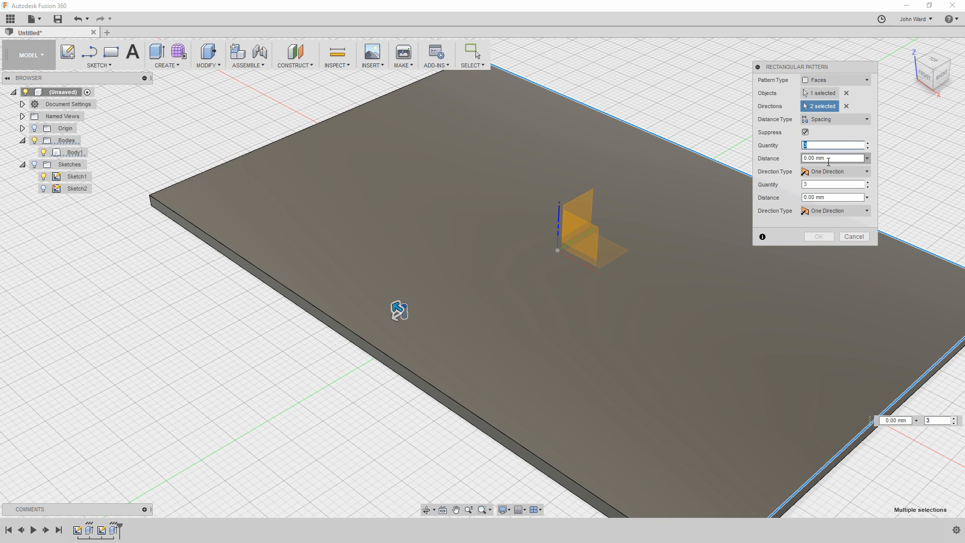
pyautogui.press('Tab')
pyautogui.write('80mm')
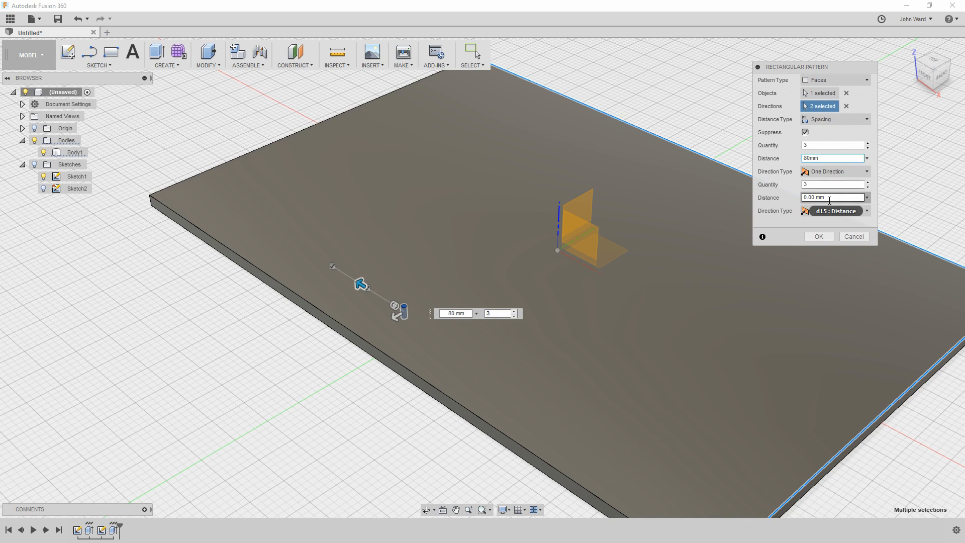
pyautogui.moveTo(829, 198); pyautogui.dragTo(780, 200)
pyautogui.write('80mm')
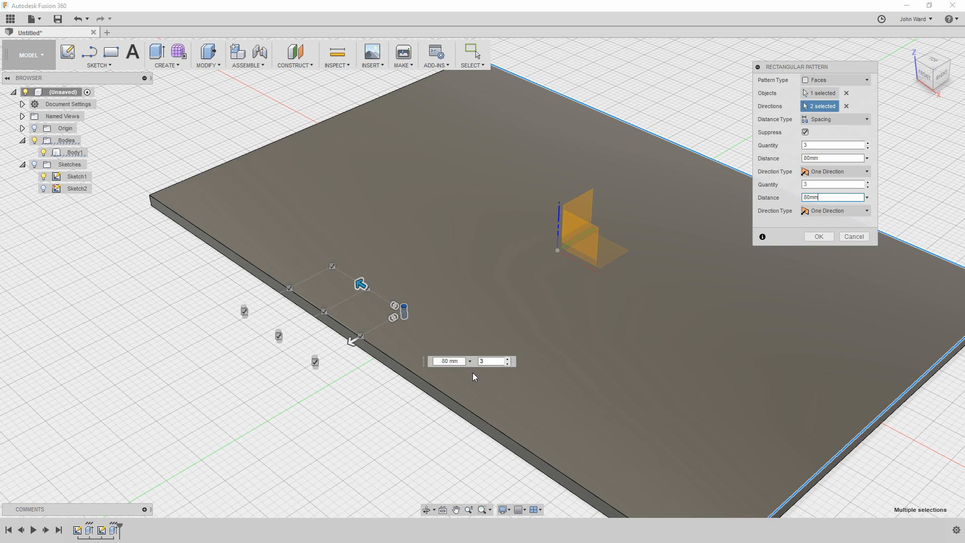
# - Try a spacing of -80 mm along the panel's long edge and set it back to 80 mm
pyautogui.click(441, 362)
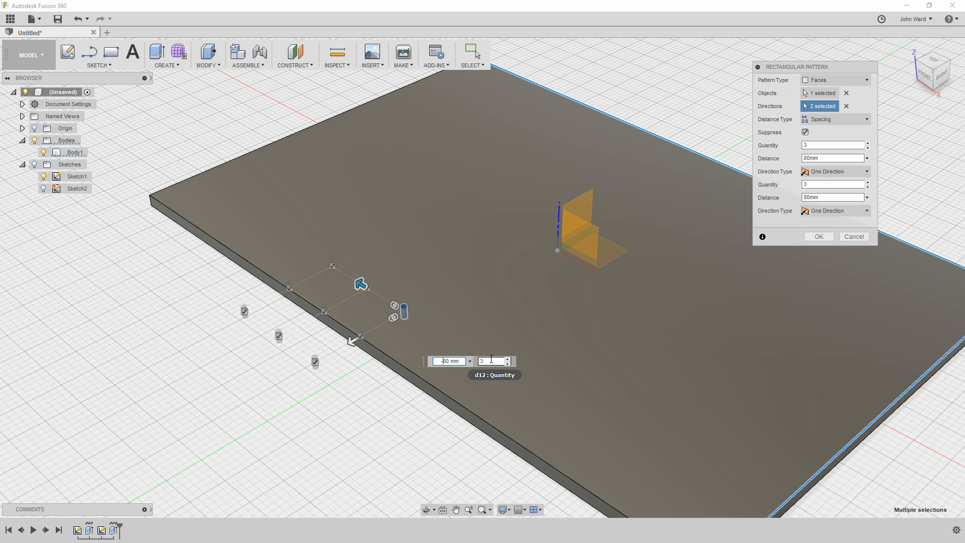
pyautogui.write('-')
pyautogui.press('Return')
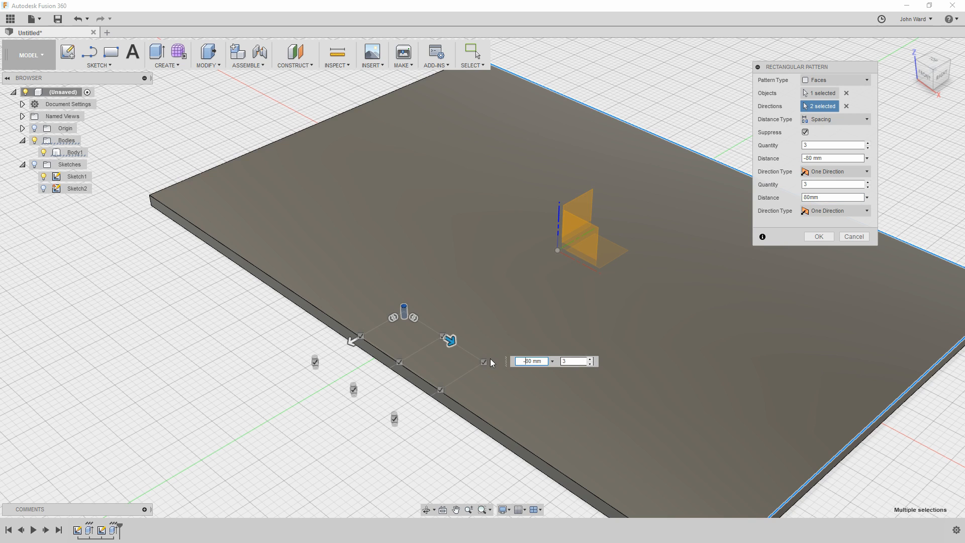
pyautogui.click(525, 361)
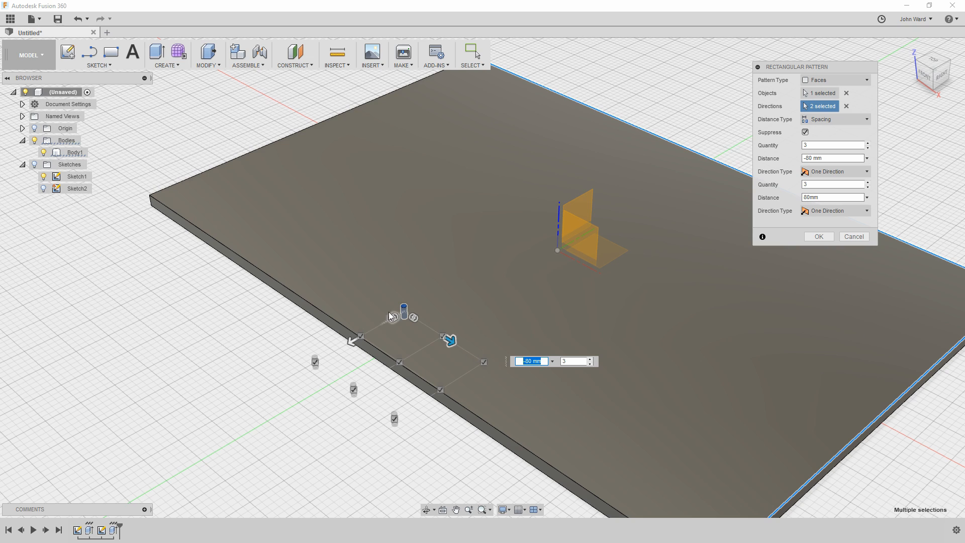
pyautogui.write('80')
pyautogui.press('Return')
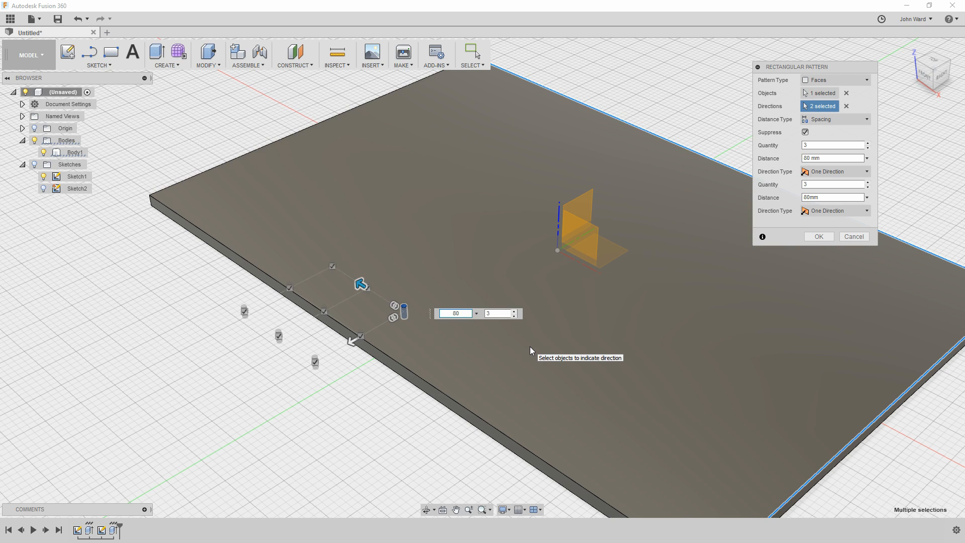
# - Set the pattern distance along the panel's short edge to -80 mm and the quantity along its long edge to 5
pyautogui.click(839, 197)
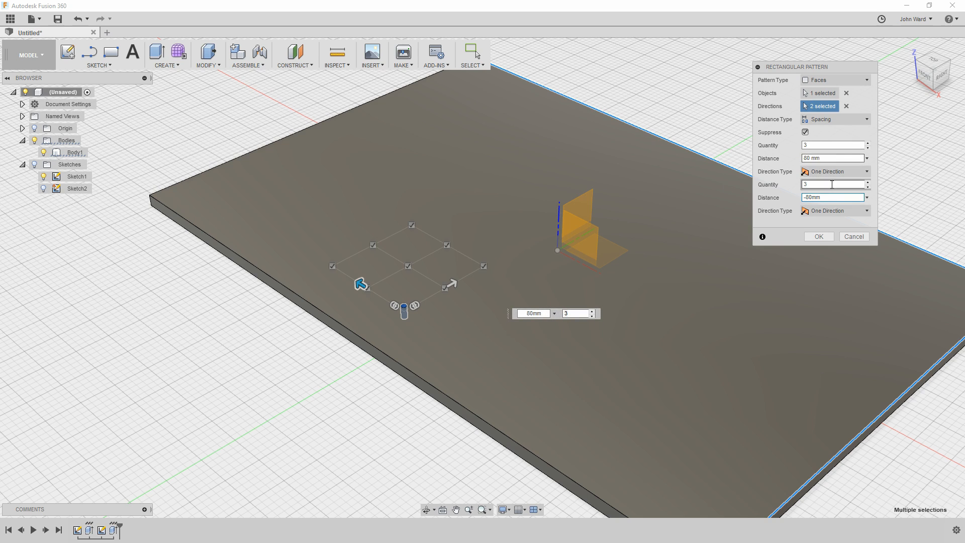
pyautogui.click(868, 143)
pyautogui.click(868, 143)
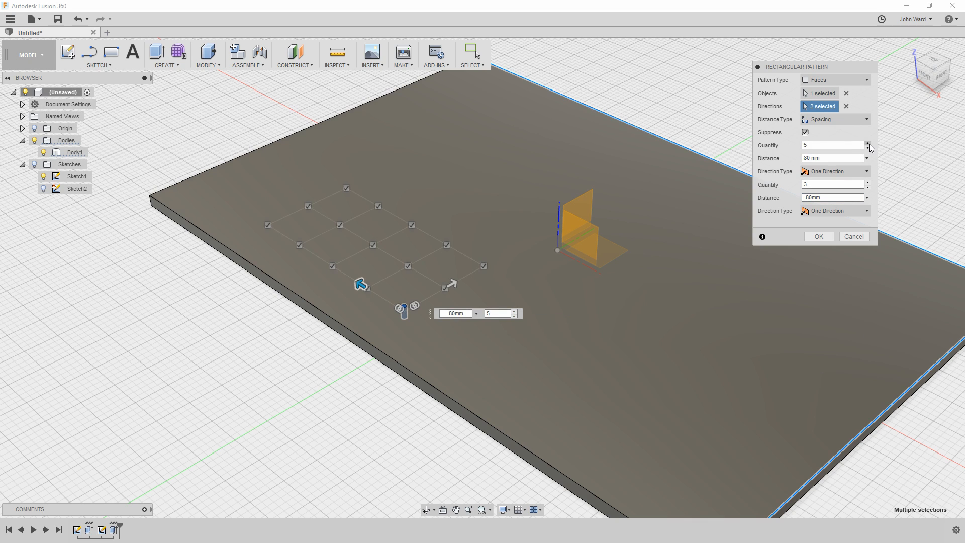
# - Set the pattern quantity along the panel's short edge to 8
pyautogui.click(868, 183)
pyautogui.click(868, 183)
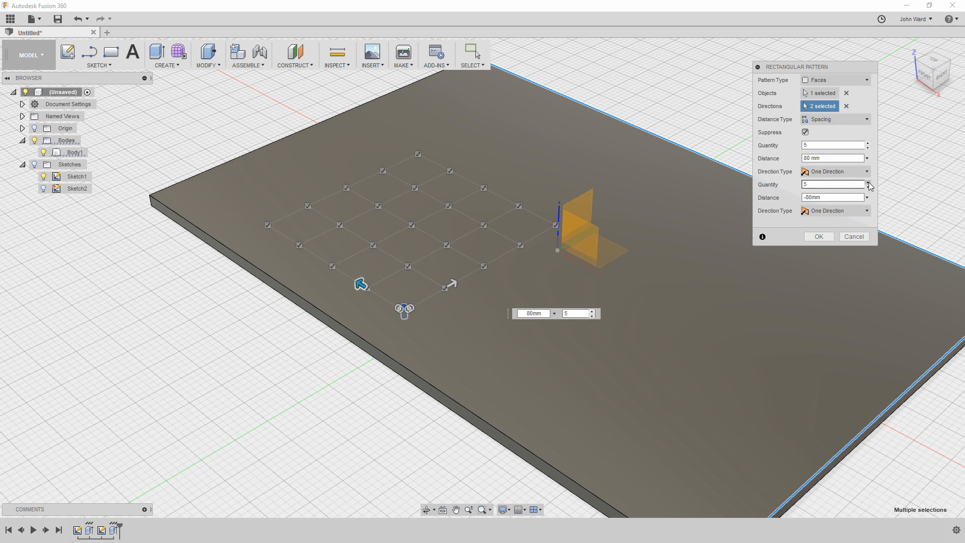
pyautogui.click(869, 183)
pyautogui.click(868, 183)
pyautogui.click(868, 183)
pyautogui.click(868, 182)
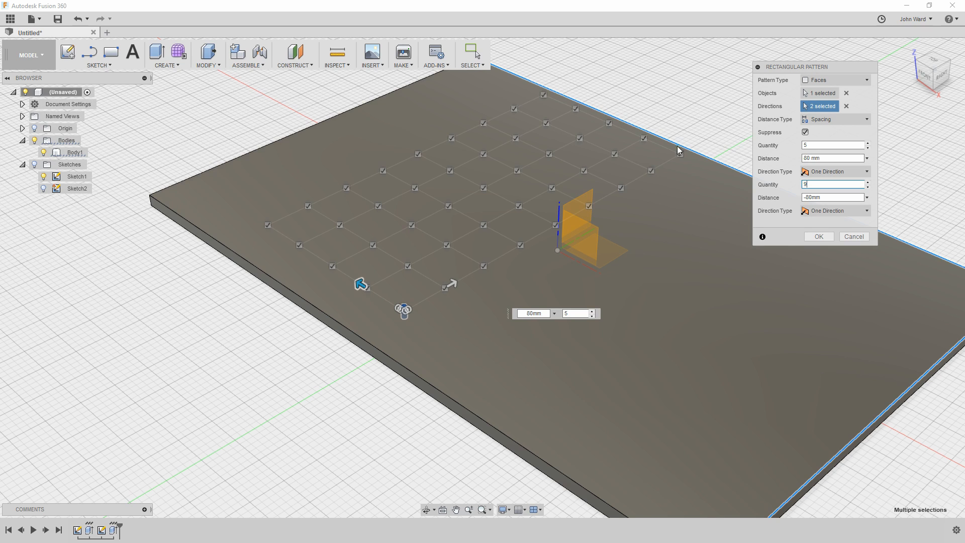
pyautogui.click(868, 187)
# - Make the long-edge direction symmetric with a quantity of 13 and complete the hole pattern
pyautogui.click(828, 172)
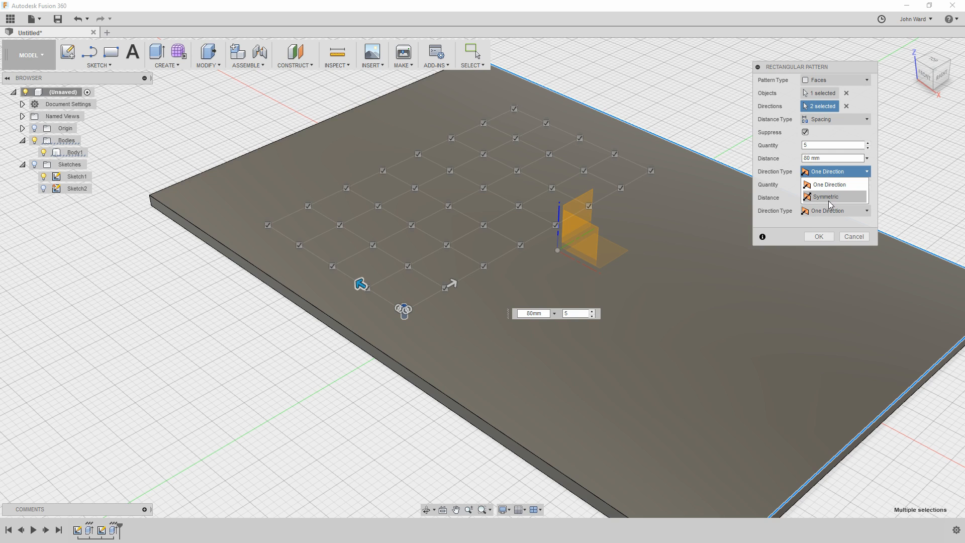
pyautogui.click(827, 197)
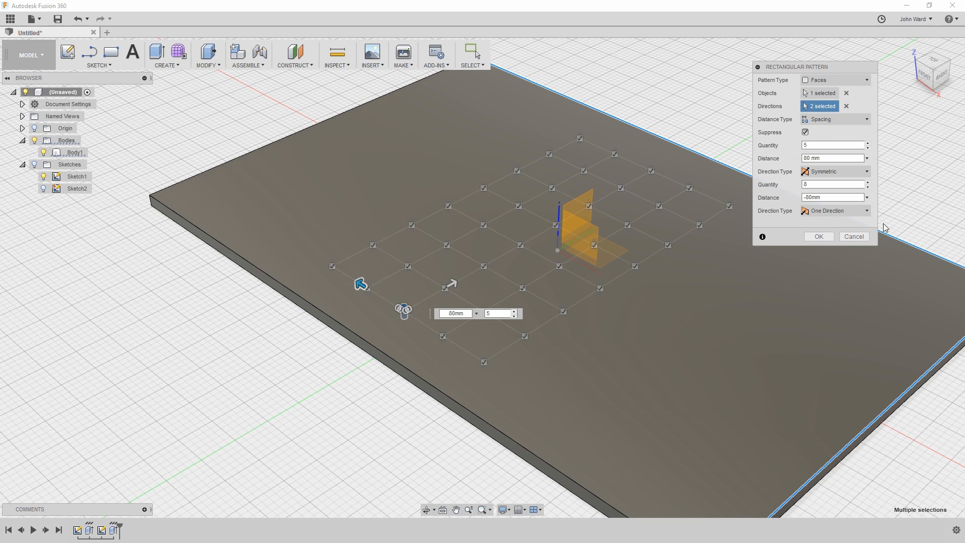
pyautogui.click(867, 143)
pyautogui.click(868, 143)
pyautogui.click(868, 144)
pyautogui.click(867, 143)
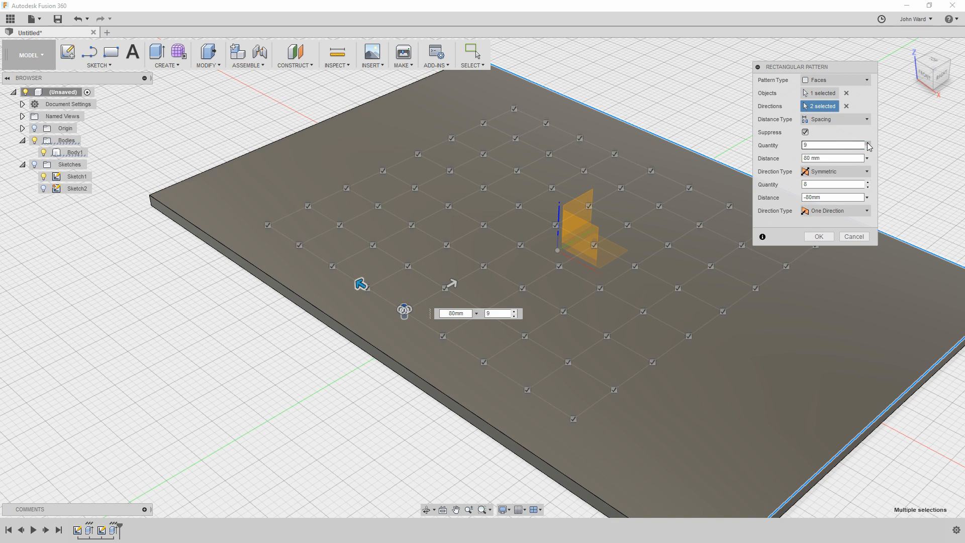
pyautogui.click(867, 143)
pyautogui.click(868, 143)
pyautogui.click(868, 143)
pyautogui.click(868, 144)
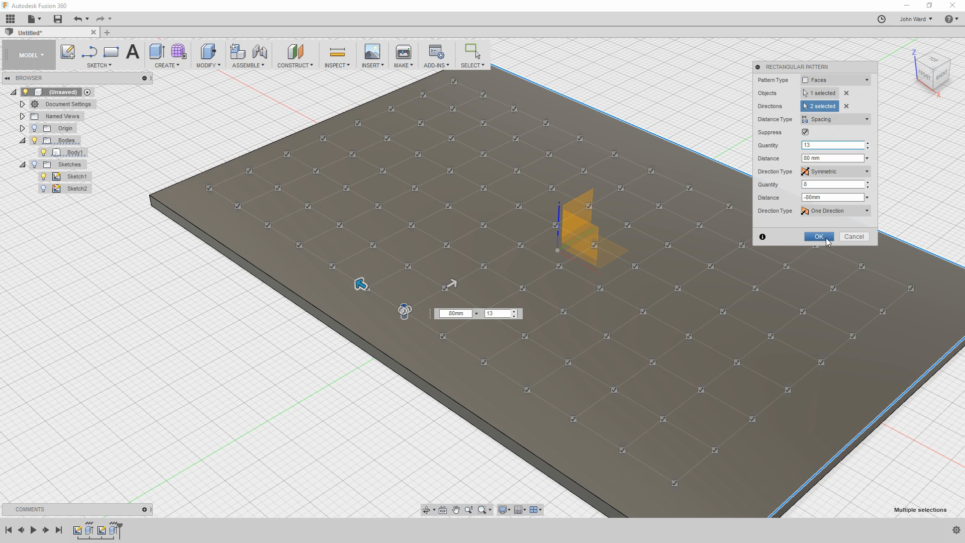
pyautogui.click(817, 237)
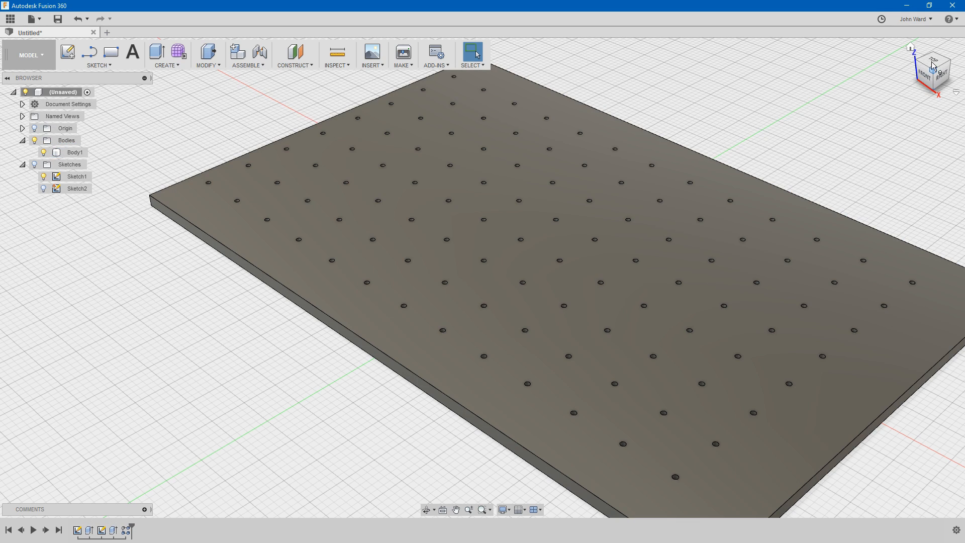
# - Show the sketches and examine from above how the hole columns line up with the center strip and end strips
pyautogui.click(934, 63)
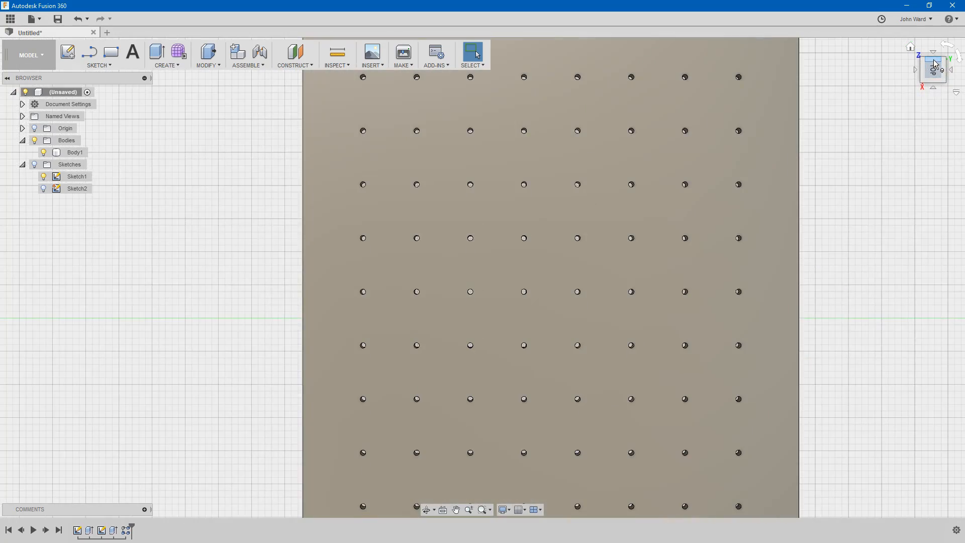
pyautogui.click(912, 48)
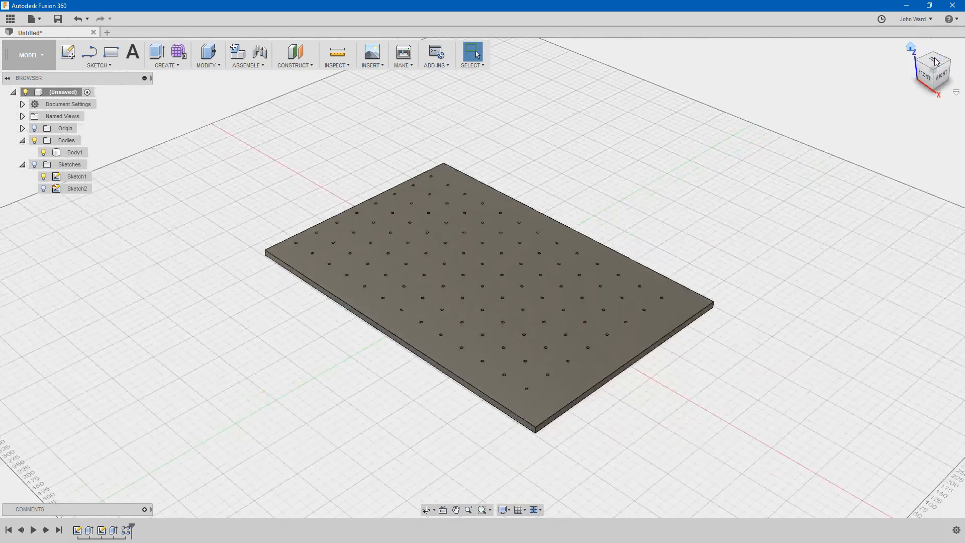
pyautogui.click(931, 66)
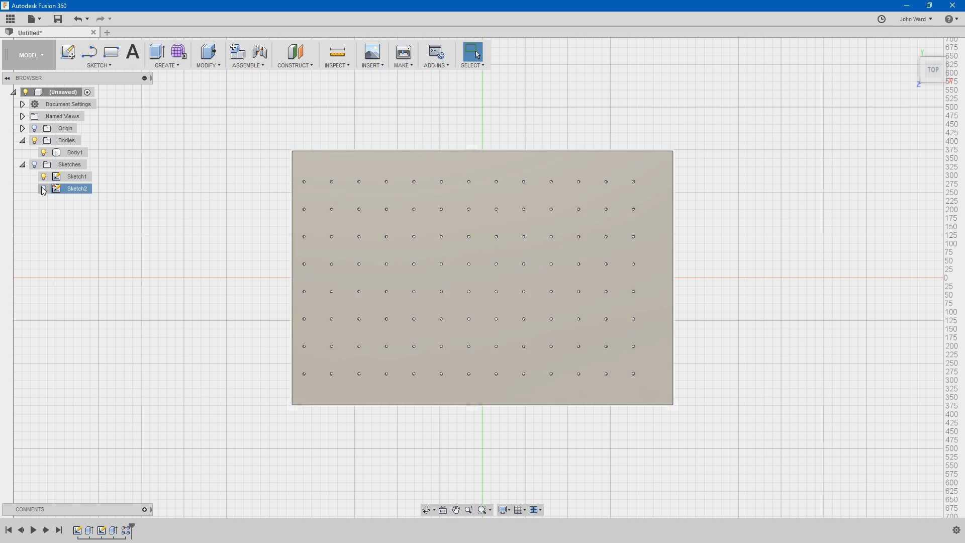
pyautogui.click(35, 166)
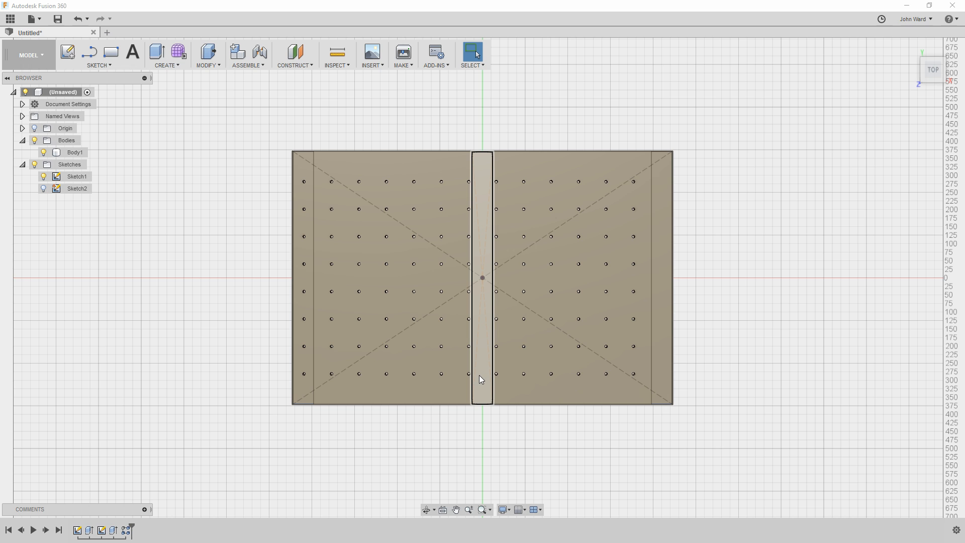
pyautogui.scroll(2, 487, 378)
pyautogui.scroll(3, 488, 378)
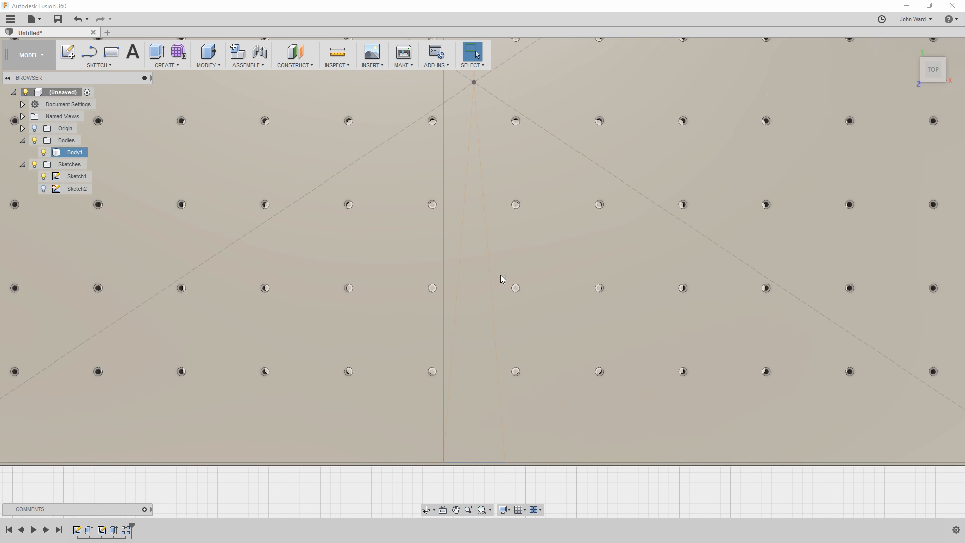
pyautogui.scroll(-5, 468, 378)
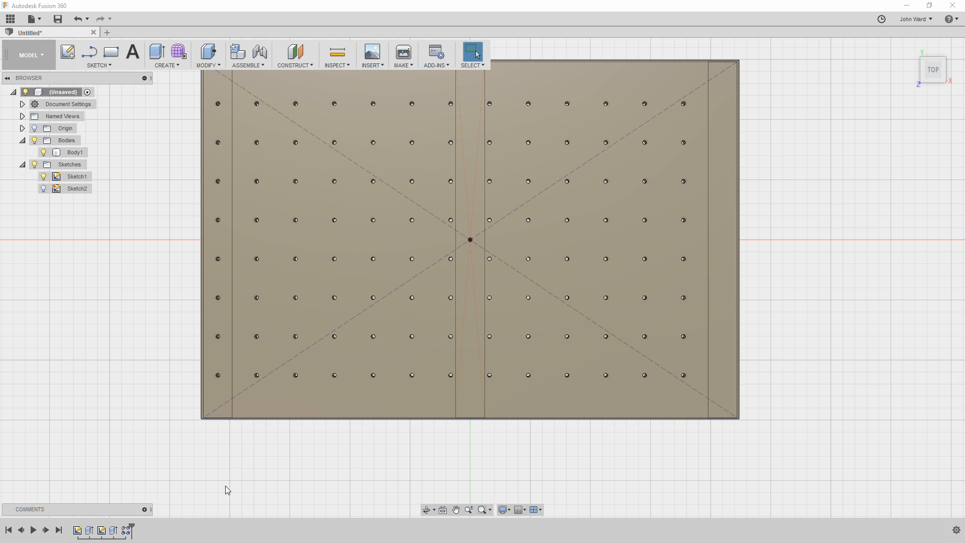
# - Edit the rectangular pattern and suppress all eight holes in the outermost column at the panel's left end in top view
pyautogui.rightClick(128, 535)
pyautogui.click(156, 472)
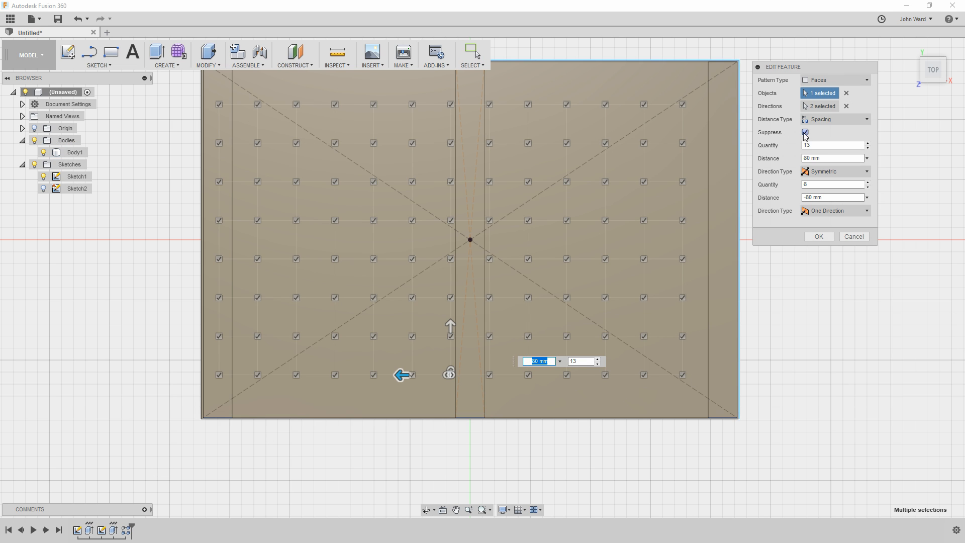
pyautogui.click(219, 104)
pyautogui.click(219, 142)
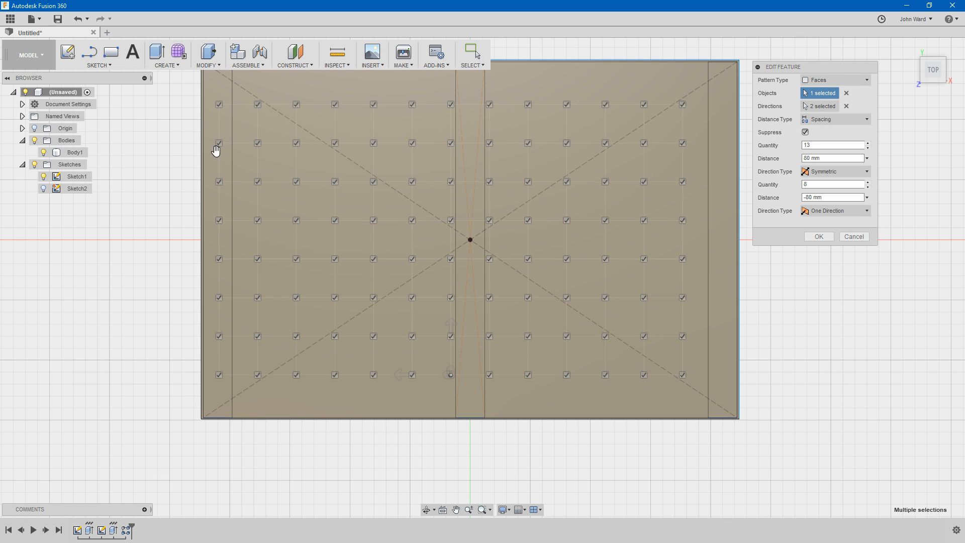
pyautogui.click(219, 182)
pyautogui.click(219, 259)
pyautogui.click(219, 297)
pyautogui.click(219, 374)
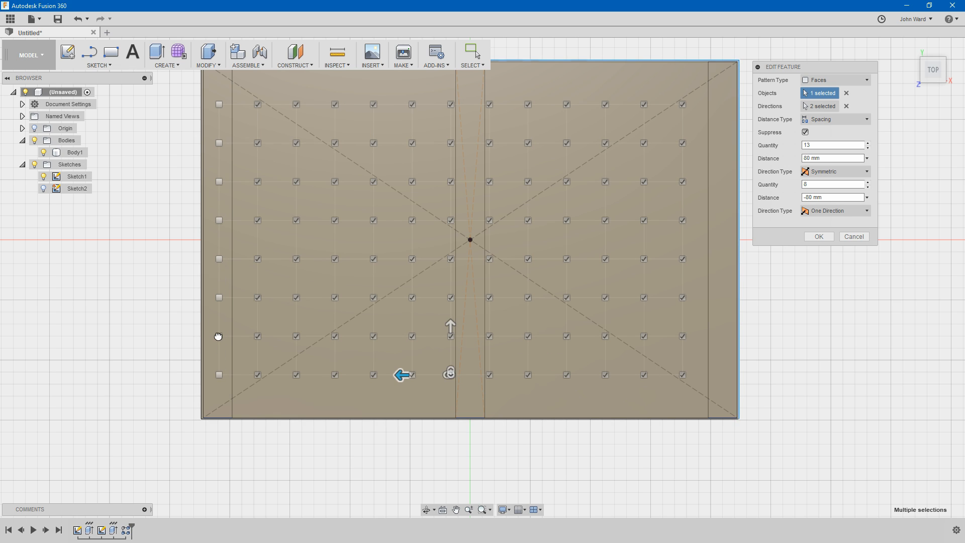
pyautogui.click(220, 336)
# - Suppress all holes in the second and third columns from the panel's left end and apply the pattern edit
pyautogui.click(257, 104)
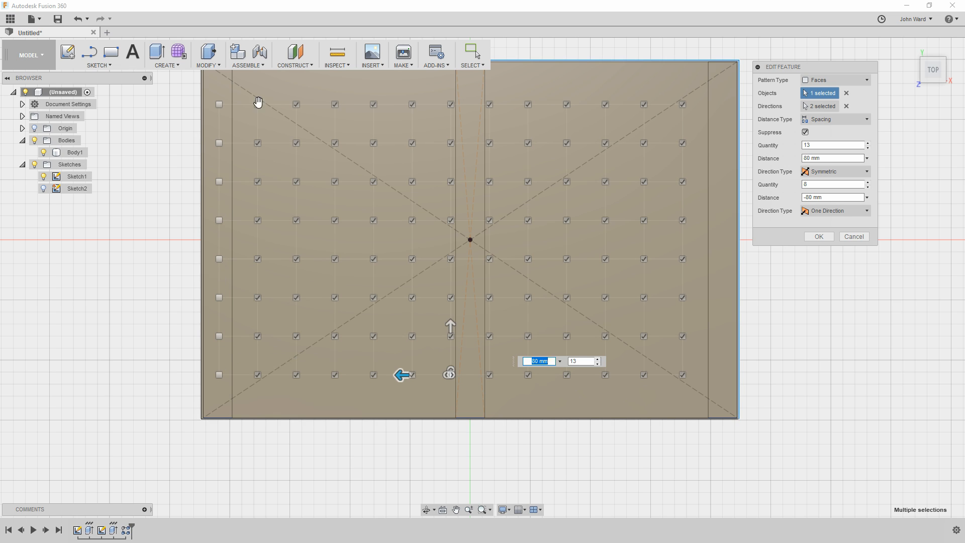
pyautogui.click(297, 104)
pyautogui.click(297, 142)
pyautogui.click(258, 142)
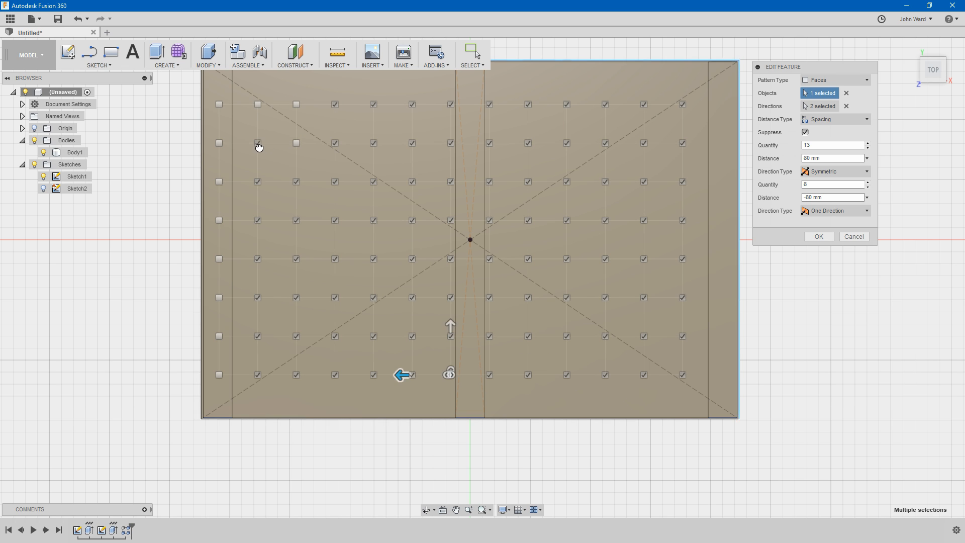
pyautogui.click(258, 182)
pyautogui.click(296, 181)
pyautogui.click(297, 220)
pyautogui.click(257, 259)
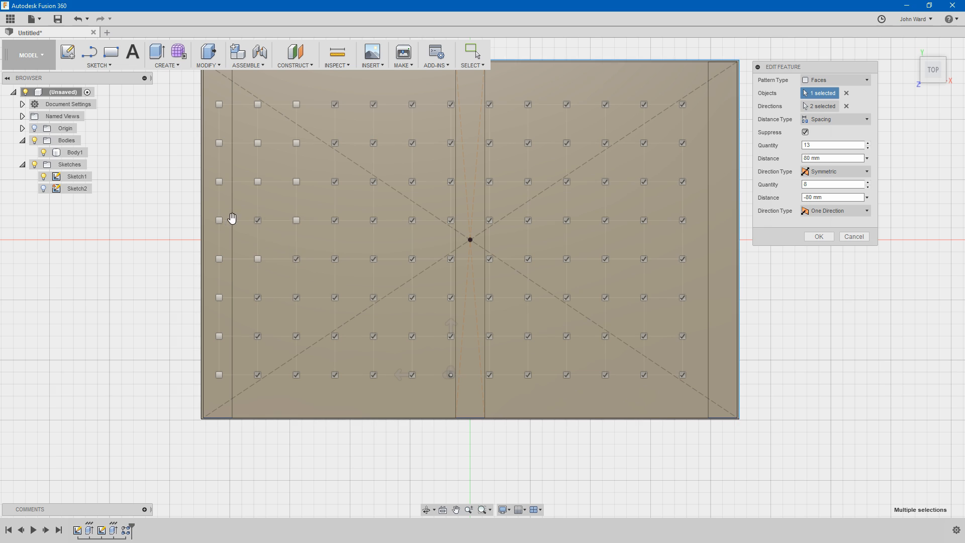
pyautogui.click(258, 297)
pyautogui.click(297, 297)
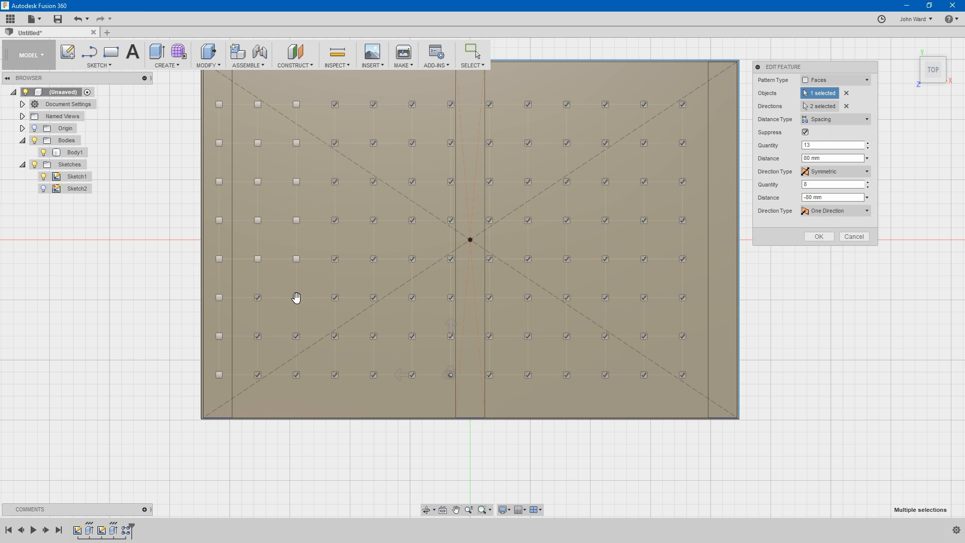
pyautogui.click(297, 336)
pyautogui.click(257, 336)
pyautogui.click(258, 375)
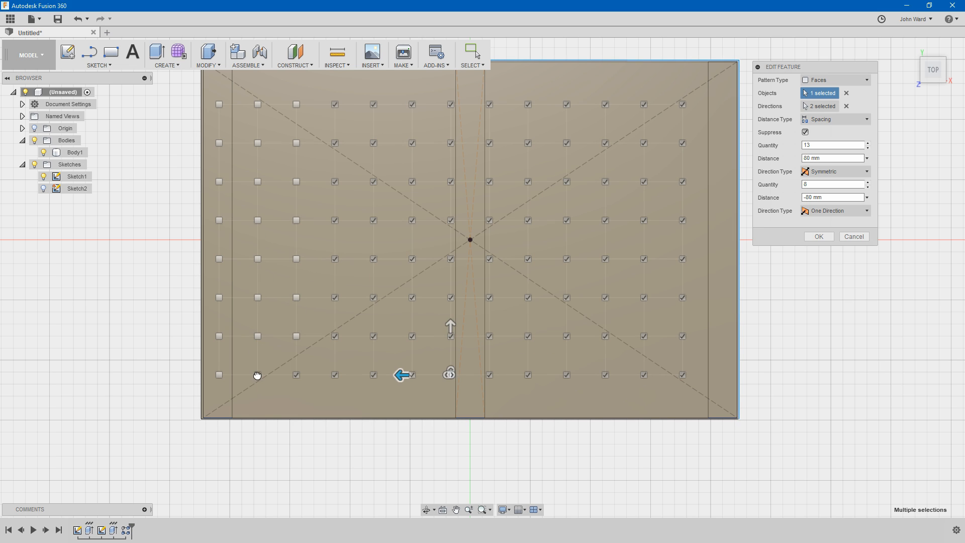
pyautogui.click(298, 374)
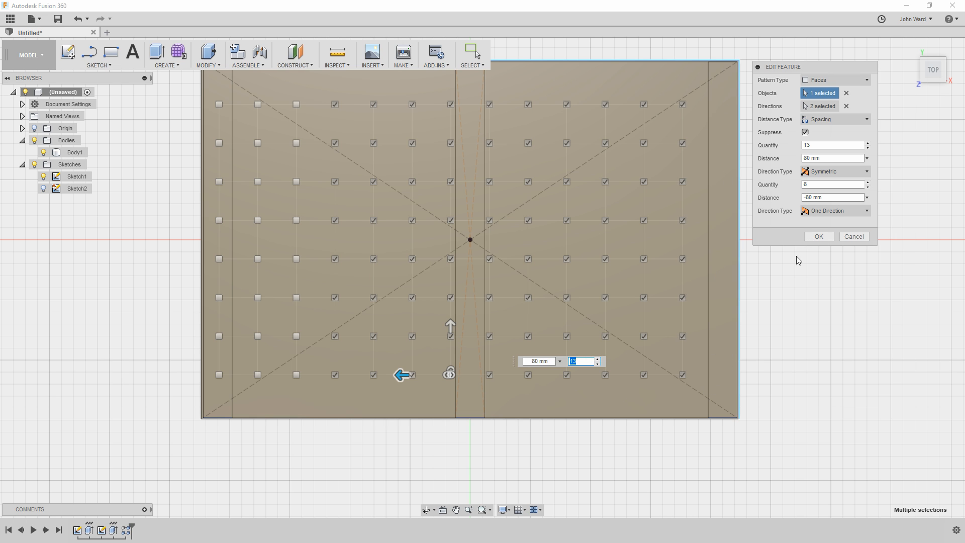
pyautogui.click(820, 237)
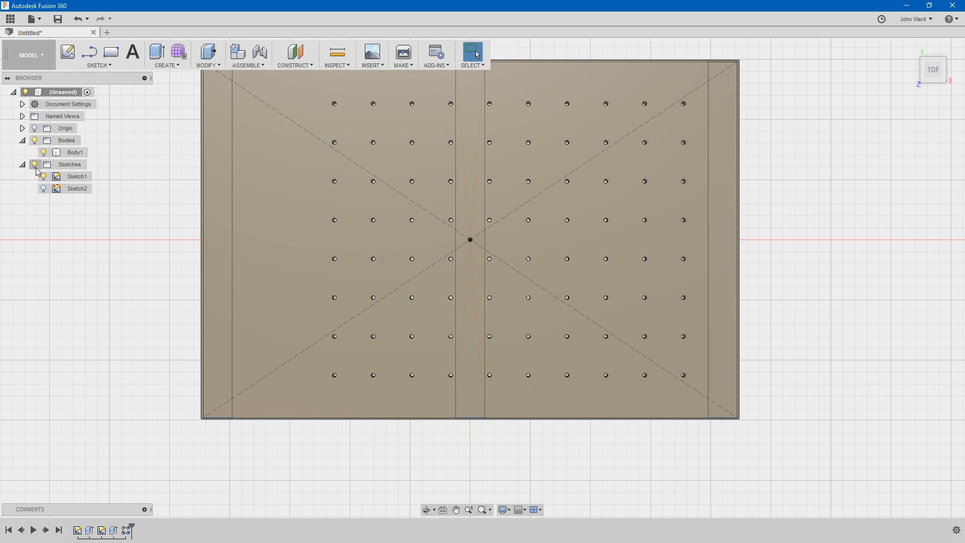
# - Hide all sketches and inspect the remaining holes up close from the home view
pyautogui.click(34, 165)
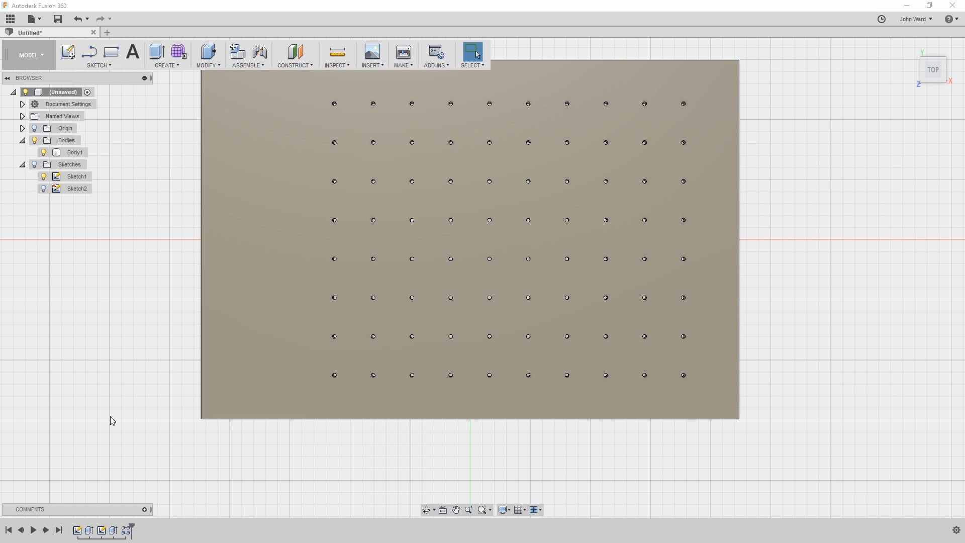
pyautogui.click(910, 48)
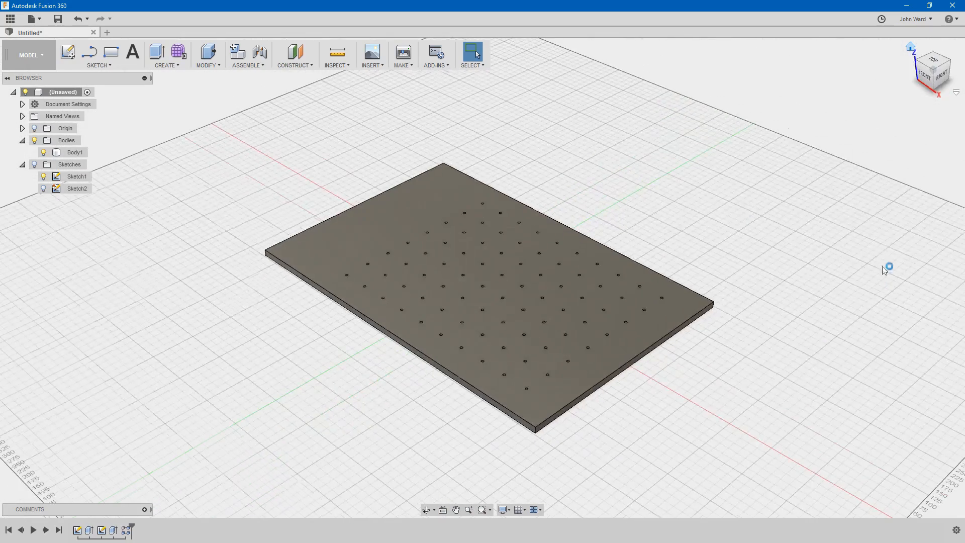
pyautogui.click(526, 344)
pyautogui.scroll(5, 525, 345)
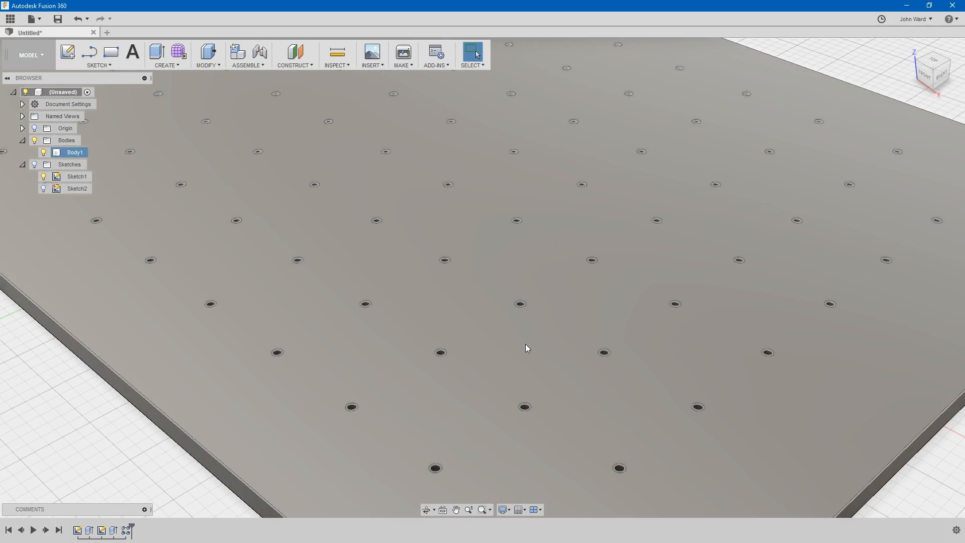
pyautogui.keyDown('shift'); pyautogui.moveTo(511, 360); pyautogui.dragTo(545, 360, button='middle'); pyautogui.keyUp('shift')
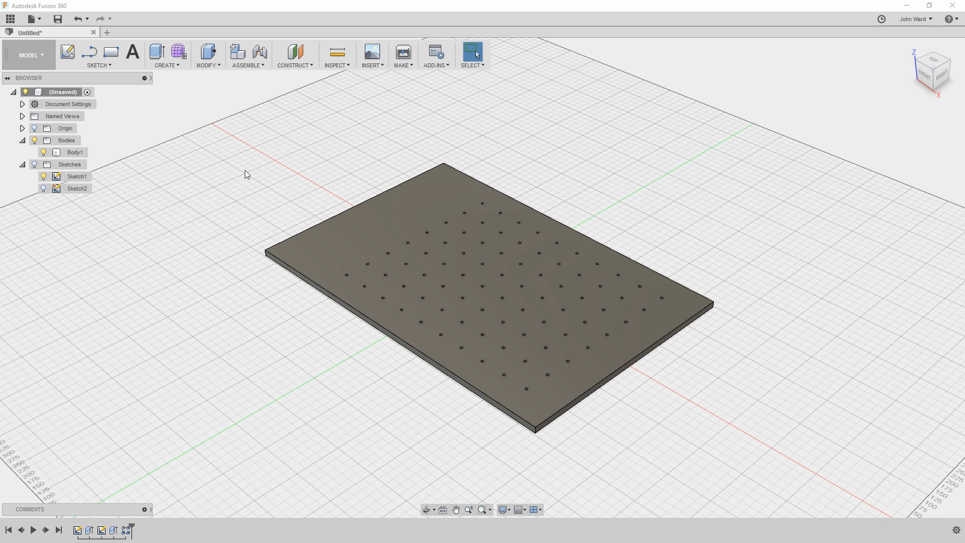
# - Switch to the CAM workspace
pyautogui.click(38, 56)
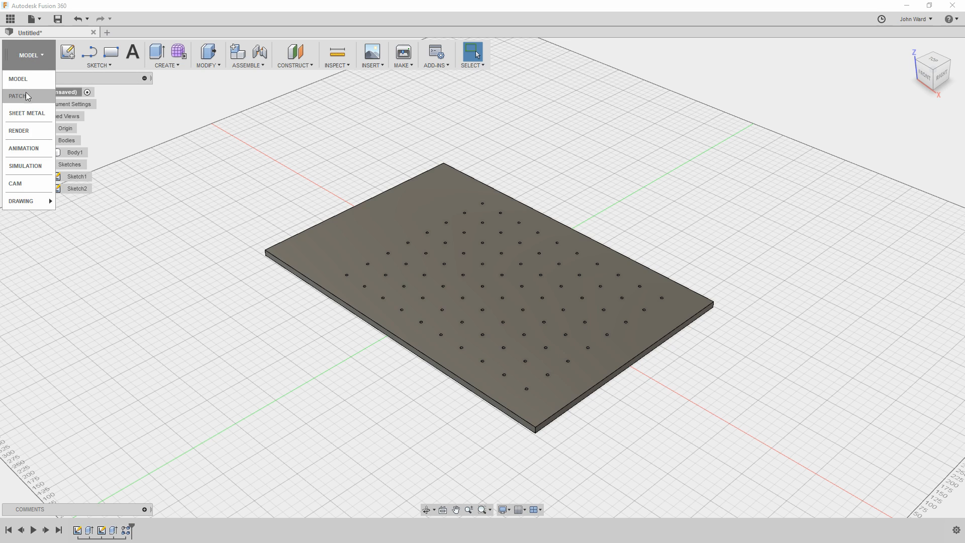
pyautogui.moveTo(24, 196)
pyautogui.click(17, 185)
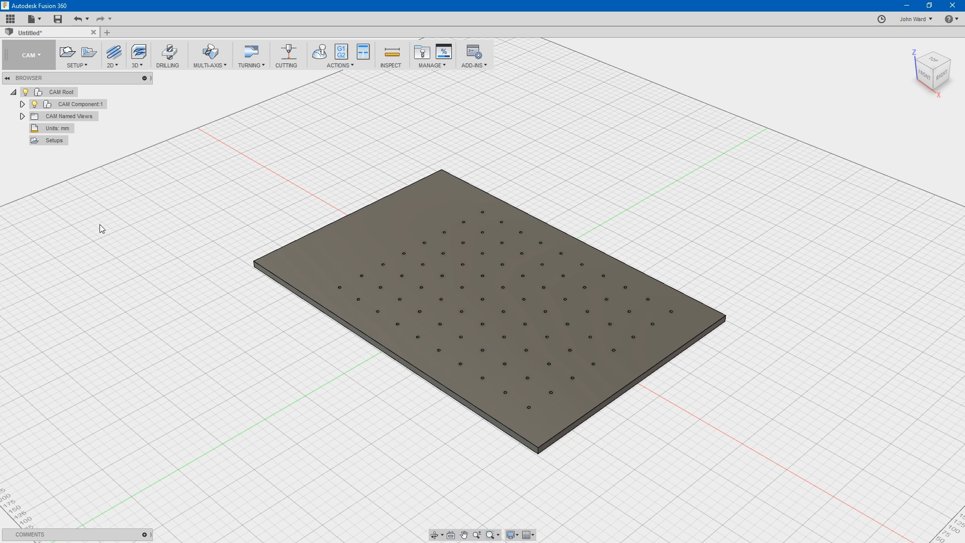
# - Start a new machining setup for the panel with Milling as the operation type
pyautogui.click(84, 65)
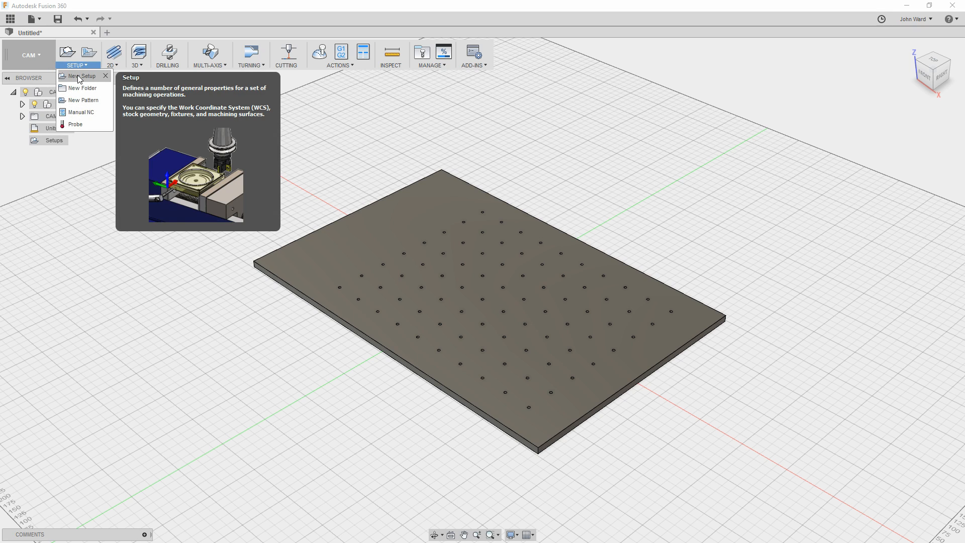
pyautogui.click(80, 76)
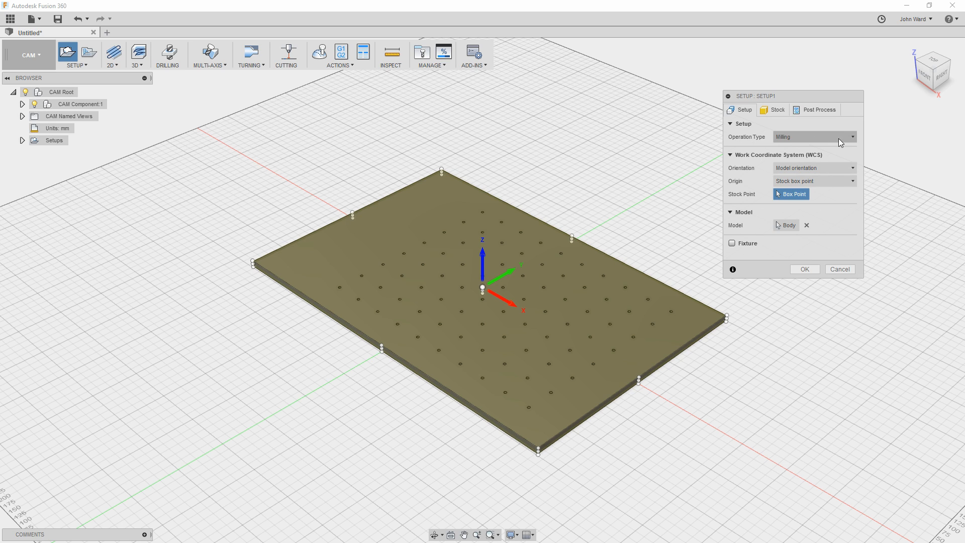
pyautogui.click(807, 138)
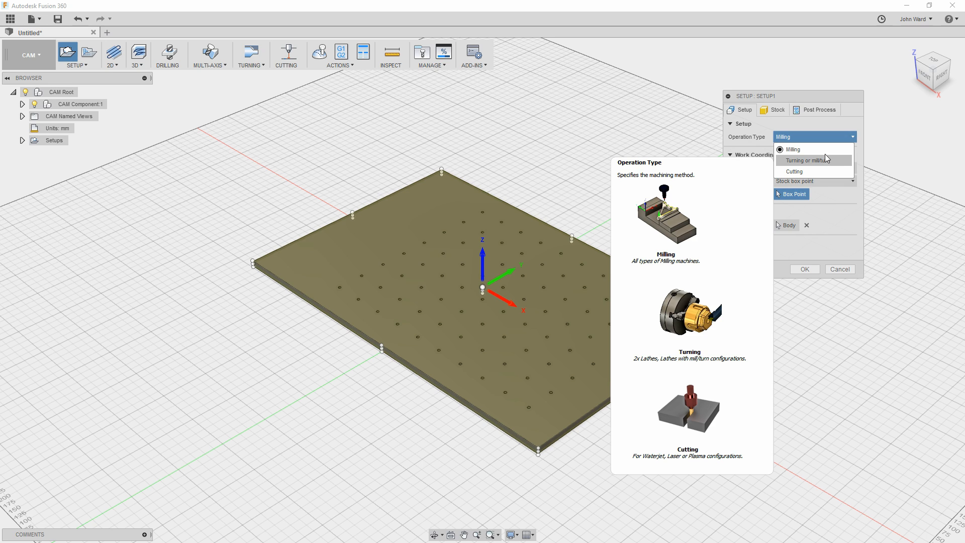
pyautogui.click(798, 150)
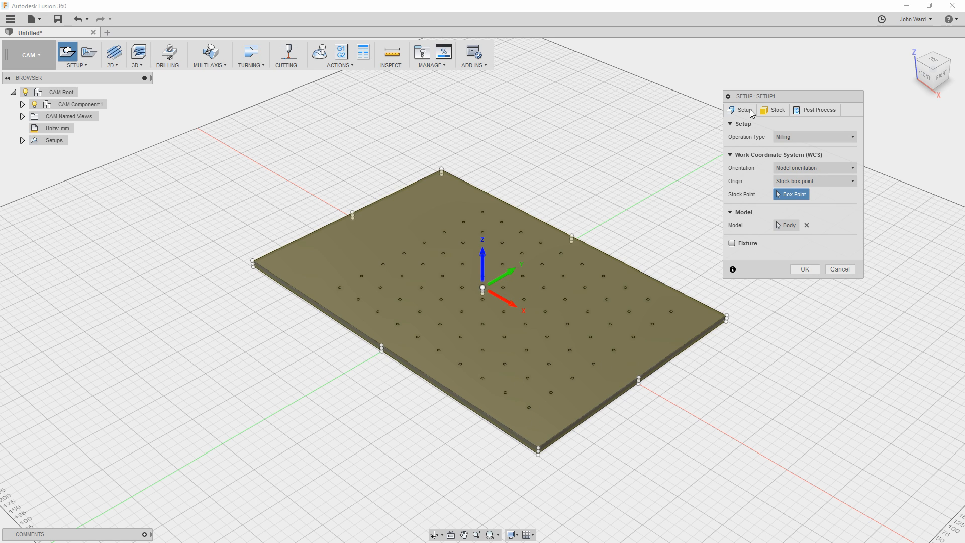
# - Set the stock mode of the milling setup to Fixed size box
pyautogui.click(774, 112)
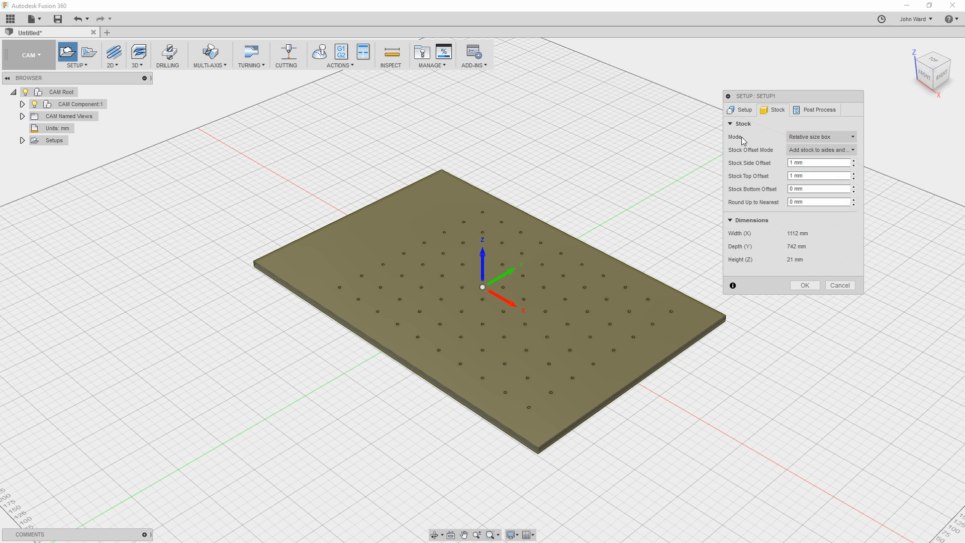
pyautogui.click(849, 136)
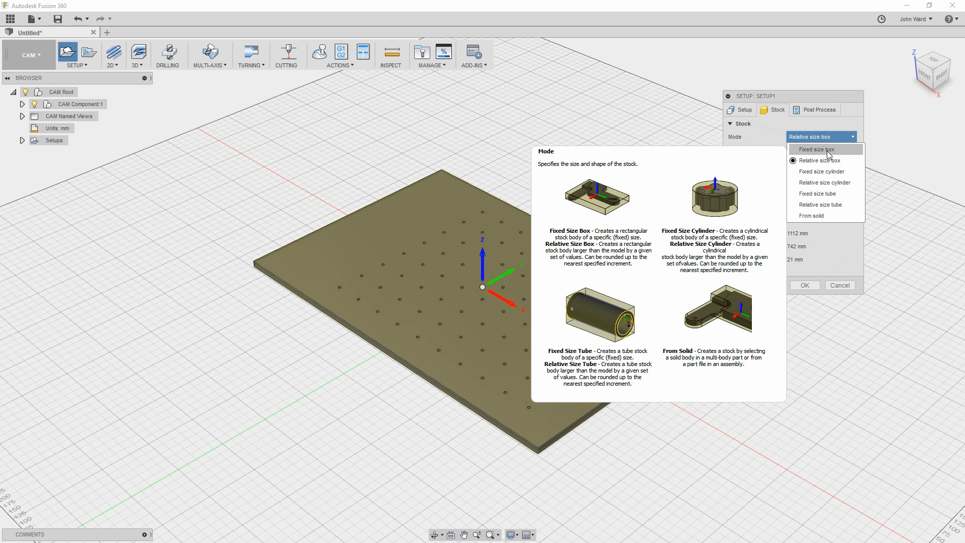
pyautogui.click(847, 150)
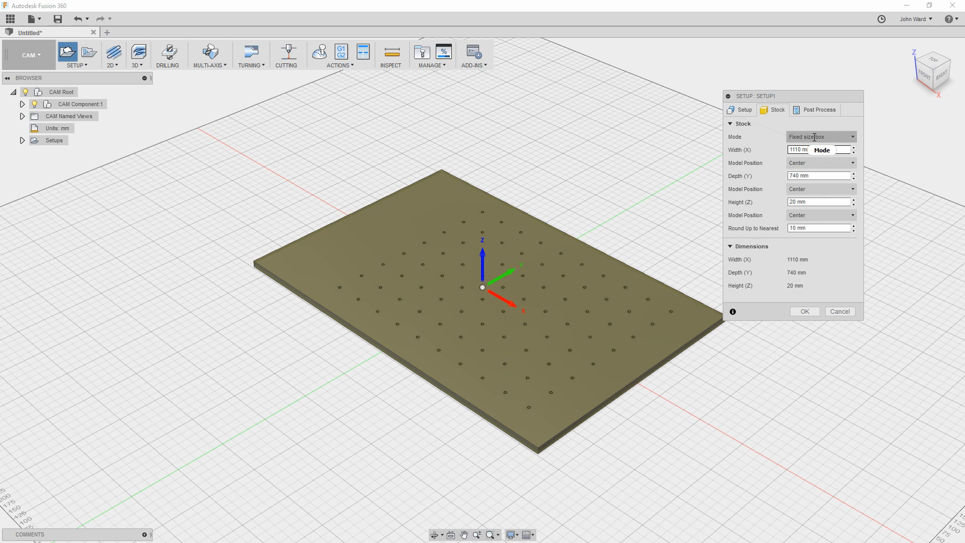
# - Set the work coordinate origin to a selected point at the top edge of the hole nearest the panel's front corner
pyautogui.click(742, 109)
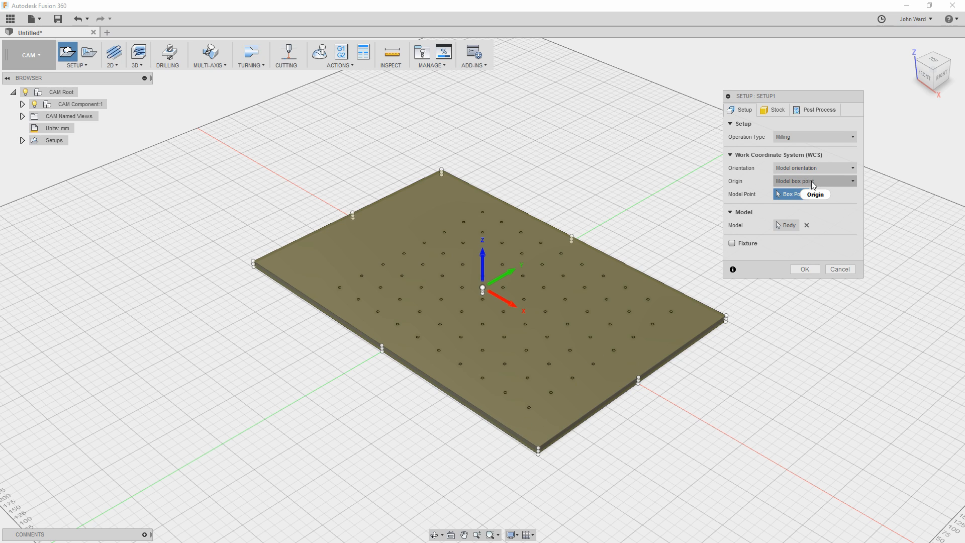
pyautogui.click(813, 181)
pyautogui.click(803, 208)
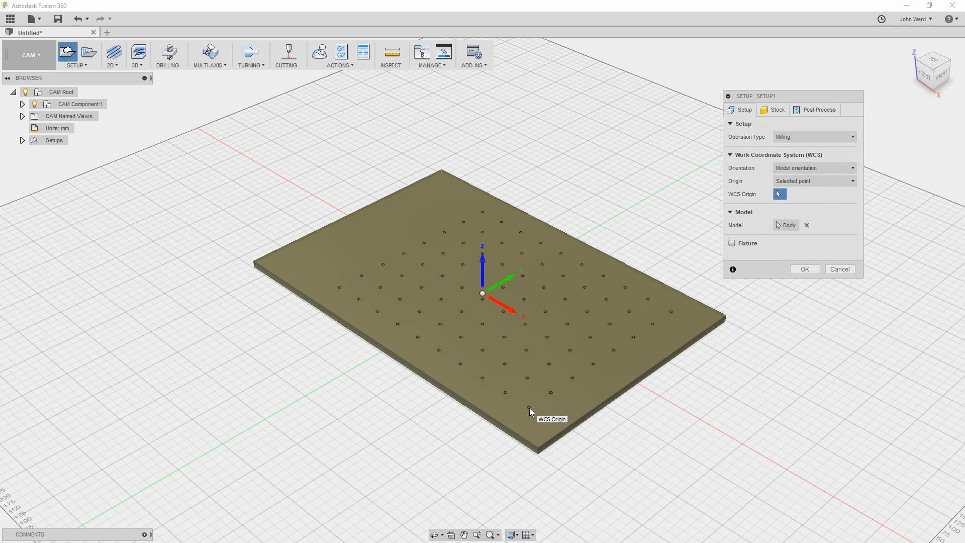
pyautogui.scroll(3, 530, 408)
pyautogui.scroll(3, 528, 411)
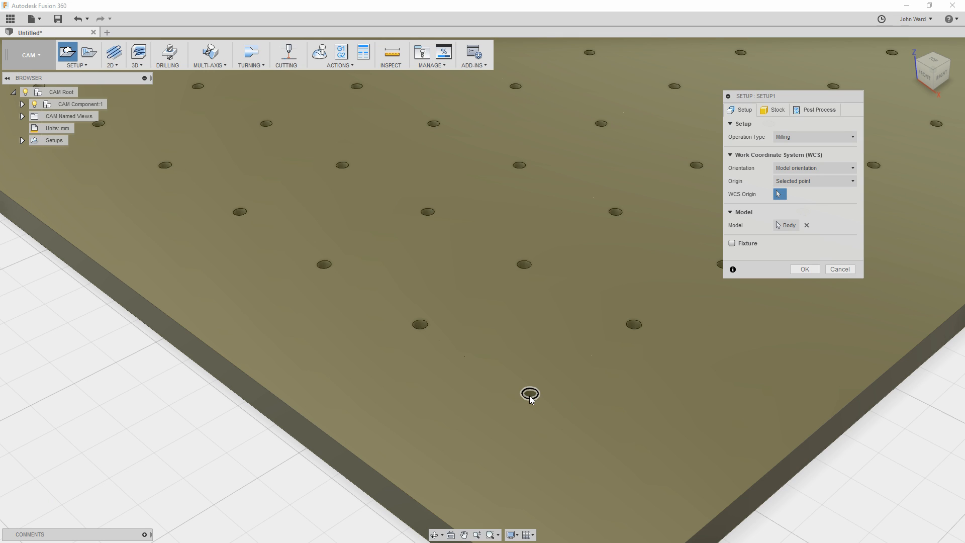
pyautogui.click(531, 398)
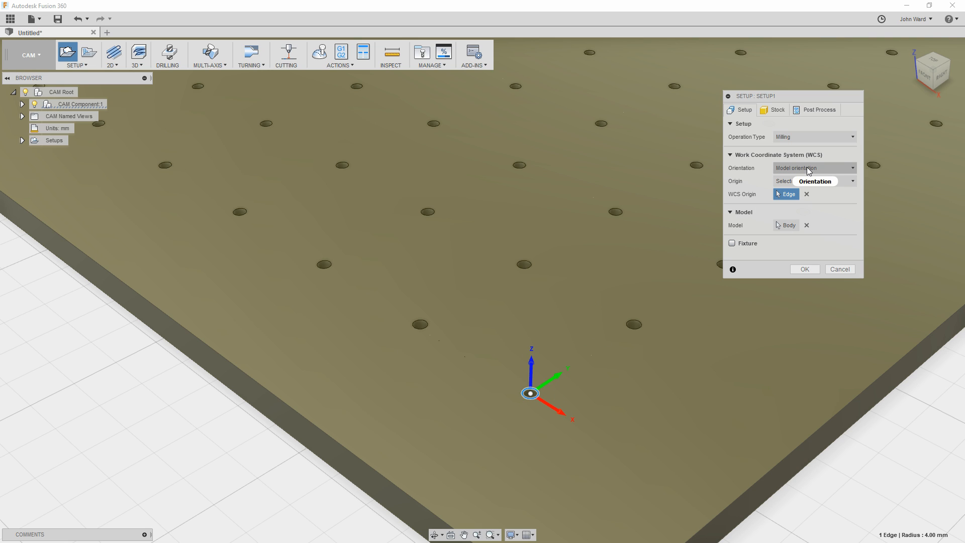
# - Orient the work coordinate system by X & Y axes, with X along the panel's 740 mm edge and Y flipped, and finish the setup
pyautogui.click(818, 173)
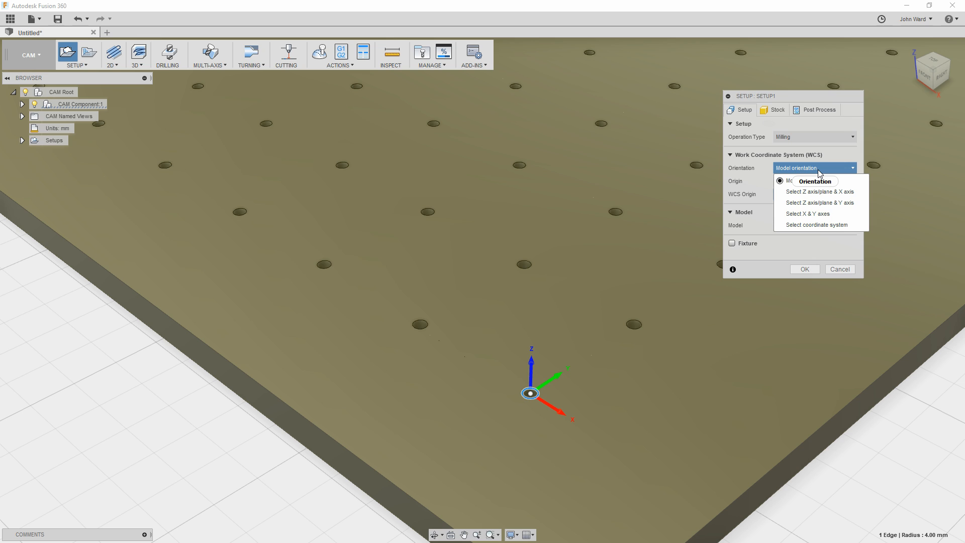
pyautogui.moveTo(822, 173)
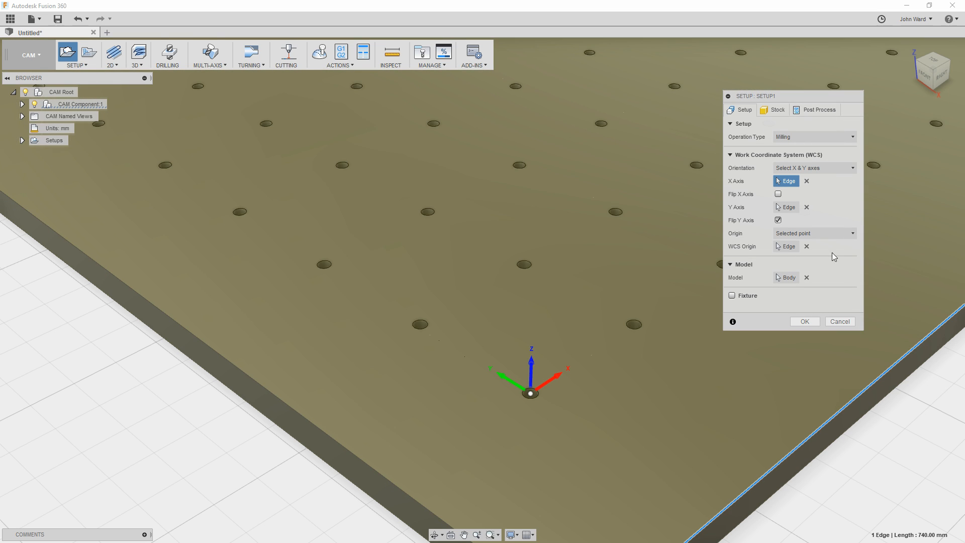
pyautogui.click(775, 111)
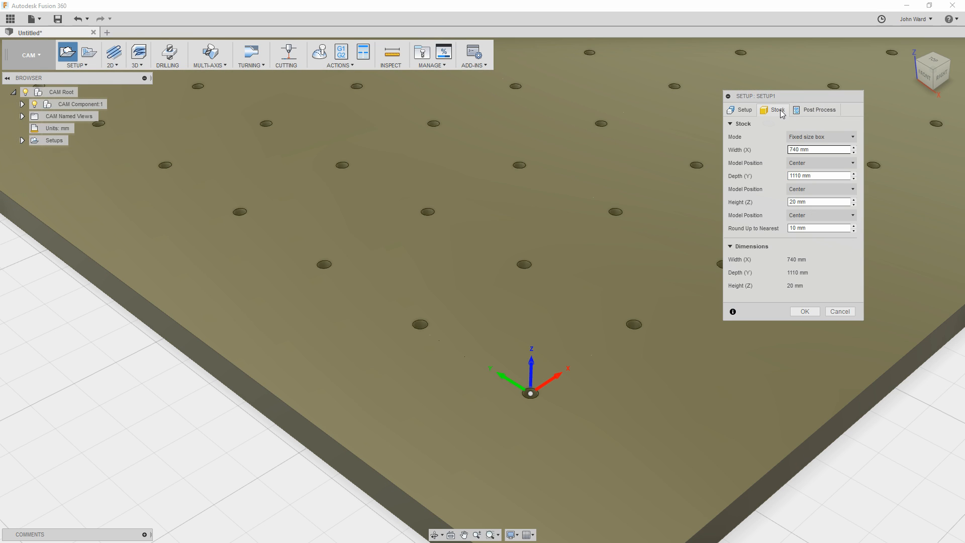
pyautogui.click(820, 111)
pyautogui.click(808, 137)
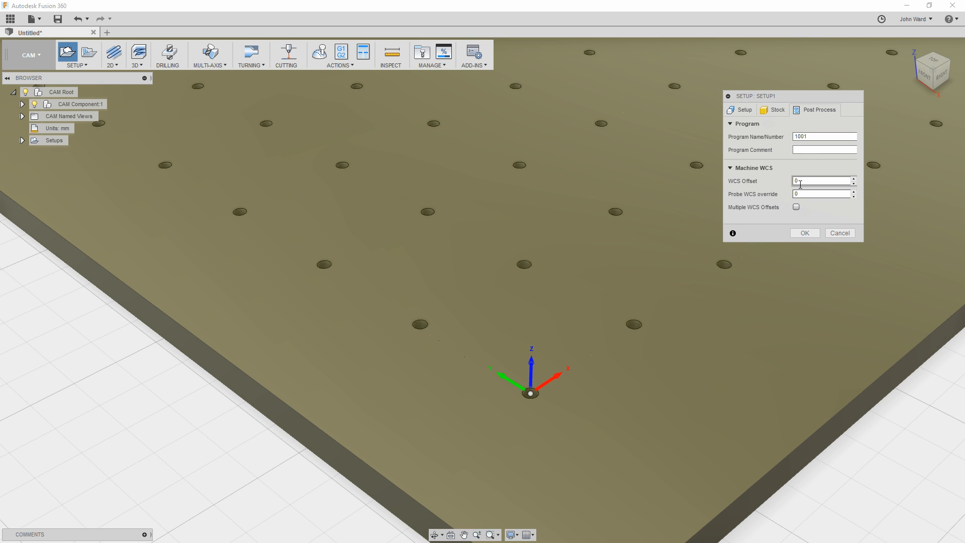
pyautogui.click(806, 233)
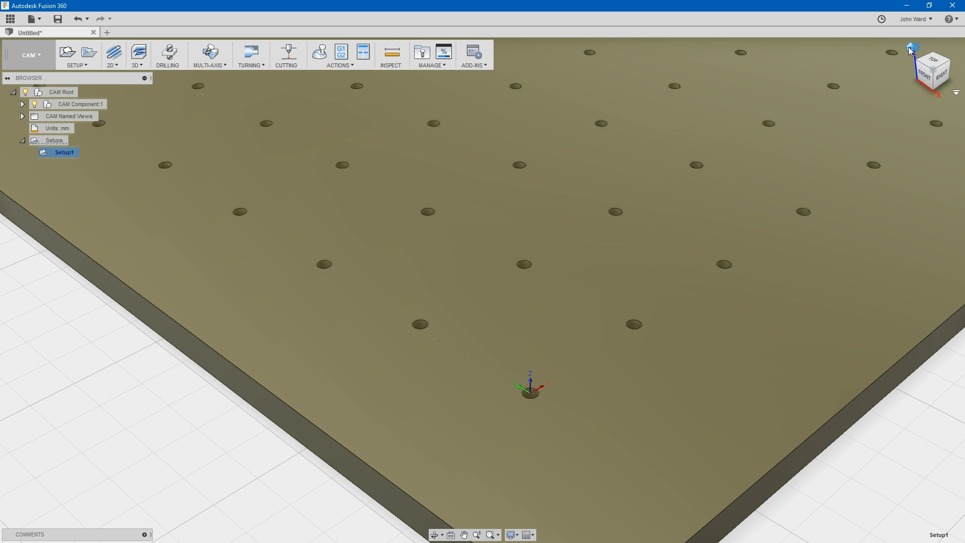
pyautogui.click(913, 49)
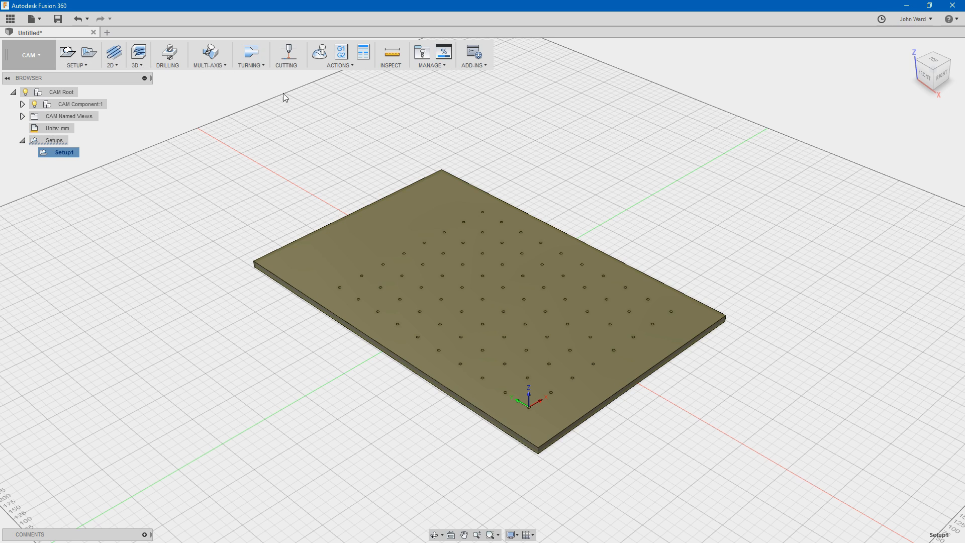
# - Start a drilling operation and assign the Ø8 mm drill from the local DrillingDemo library as its tool
pyautogui.click(170, 51)
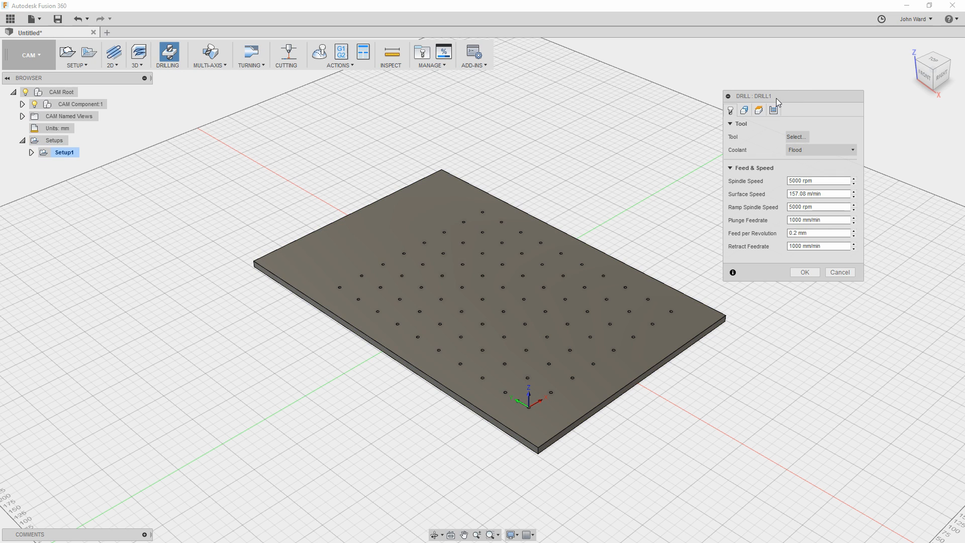
pyautogui.moveTo(776, 98); pyautogui.dragTo(779, 88)
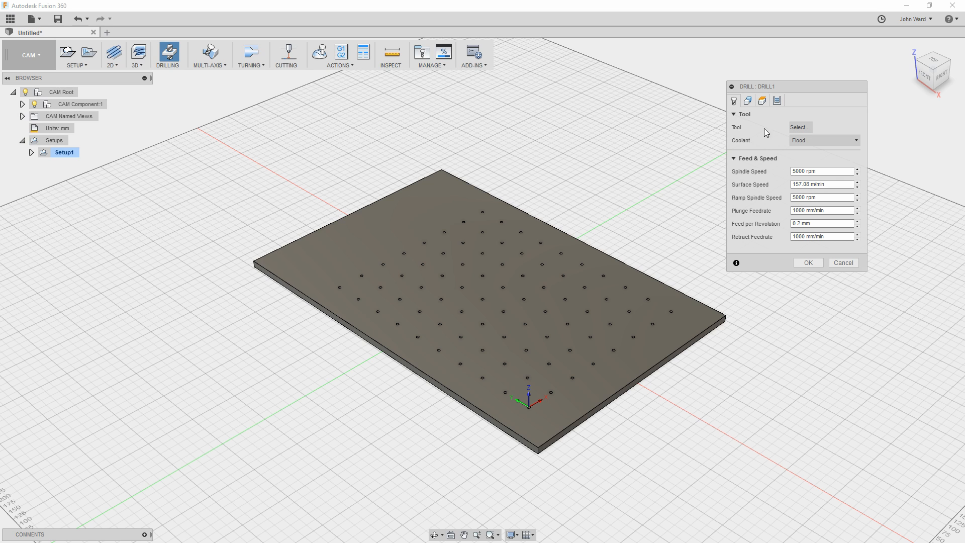
pyautogui.click(802, 128)
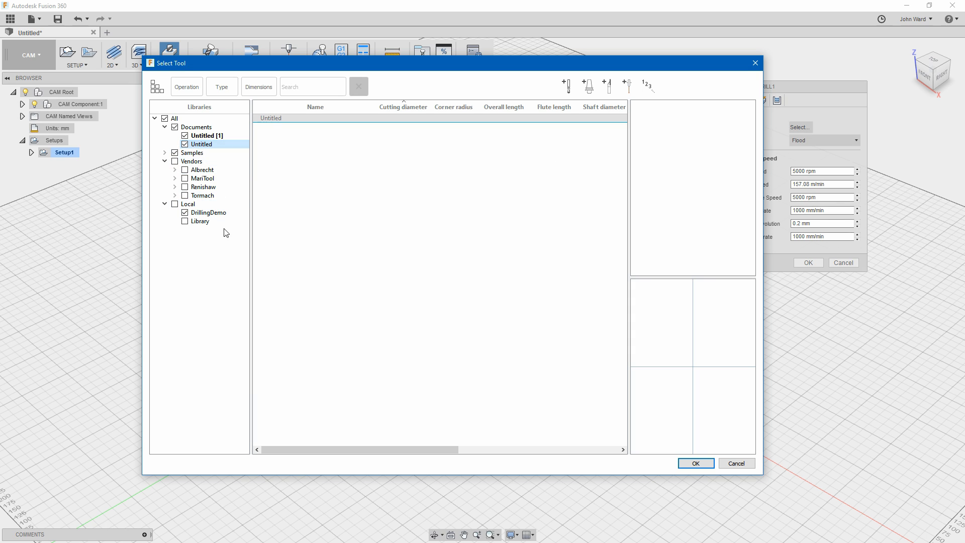
pyautogui.click(210, 214)
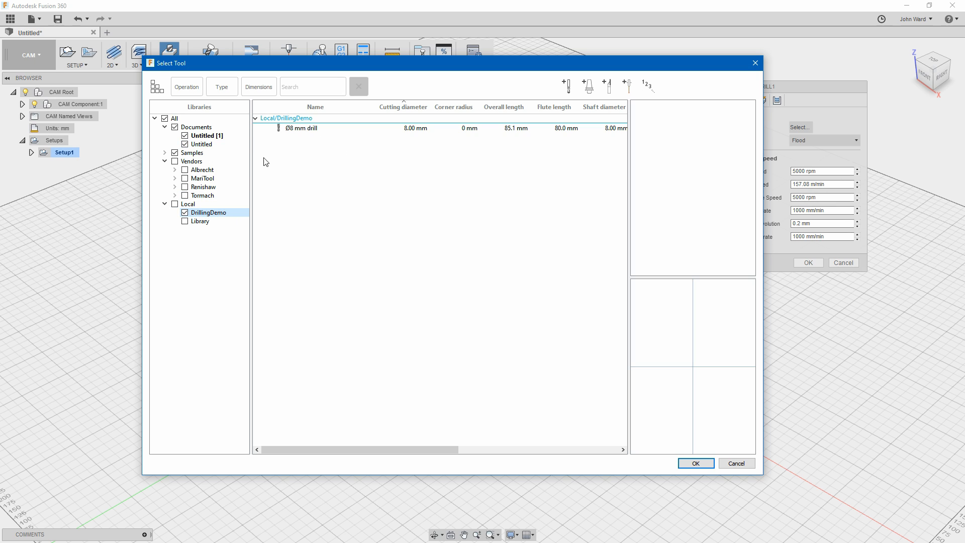
pyautogui.click(303, 129)
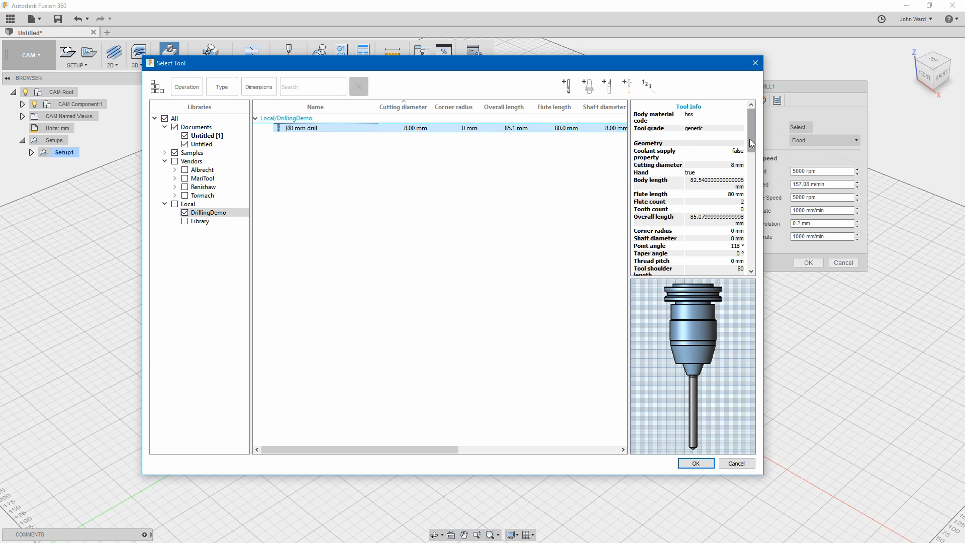
pyautogui.moveTo(629, 187); pyautogui.dragTo(583, 186)
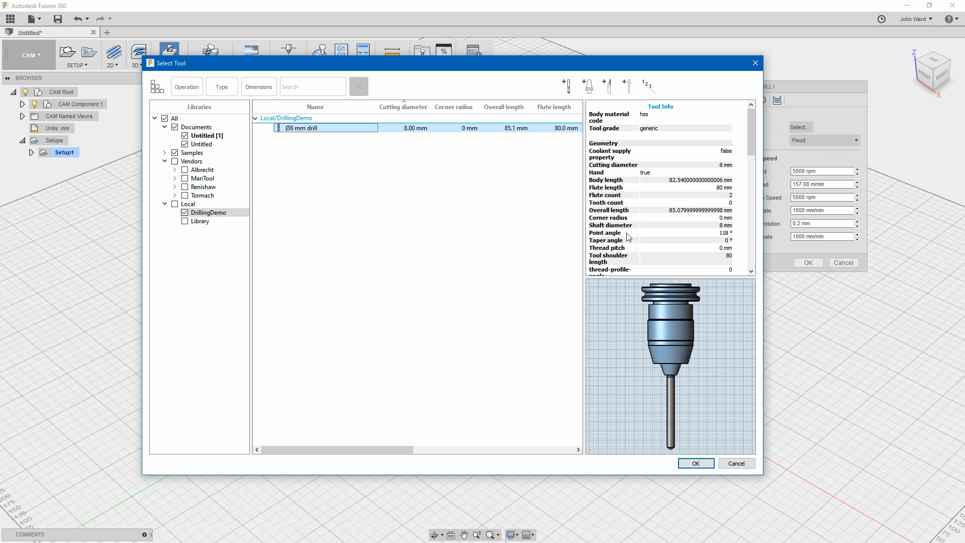
pyautogui.moveTo(752, 139)
pyautogui.mouseDown()
pyautogui.moveTo(766, 195)
pyautogui.moveTo(749, 209)
pyautogui.moveTo(753, 256)
pyautogui.moveTo(765, 126)
pyautogui.mouseUp()
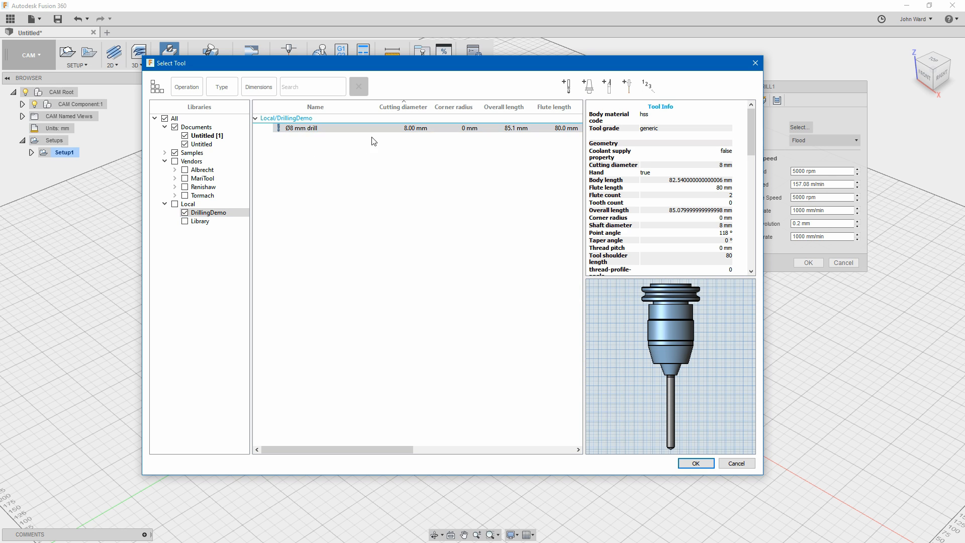
pyautogui.click(314, 128)
pyautogui.doubleClick(314, 128)
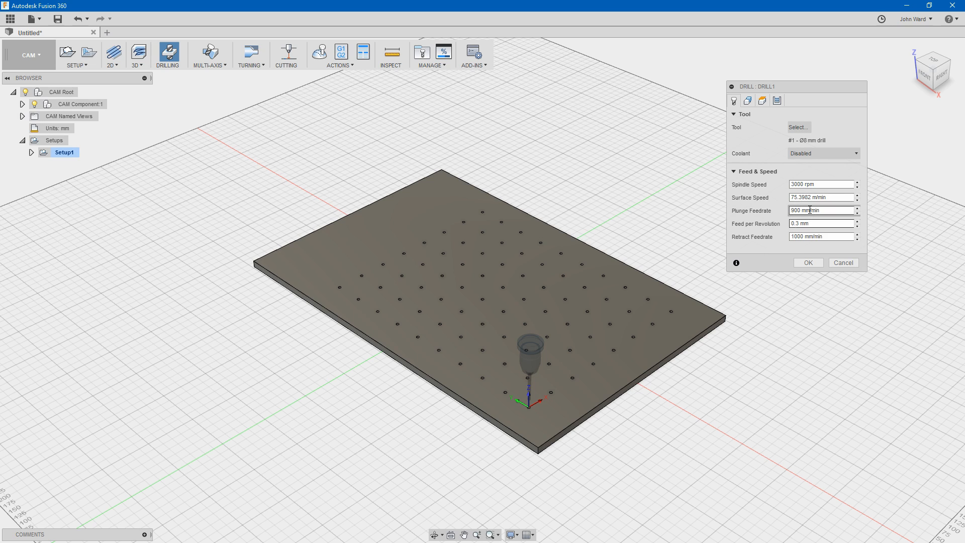
# - Review the feed and speed settings of the library's Ø8 mm drill without changing them, and reselect that drill for the operation
pyautogui.click(799, 128)
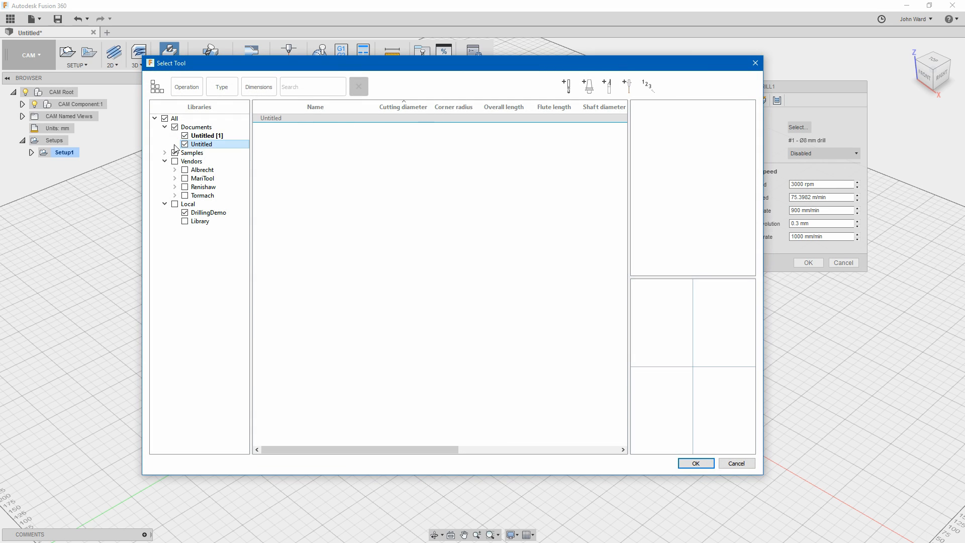
pyautogui.rightClick(336, 128)
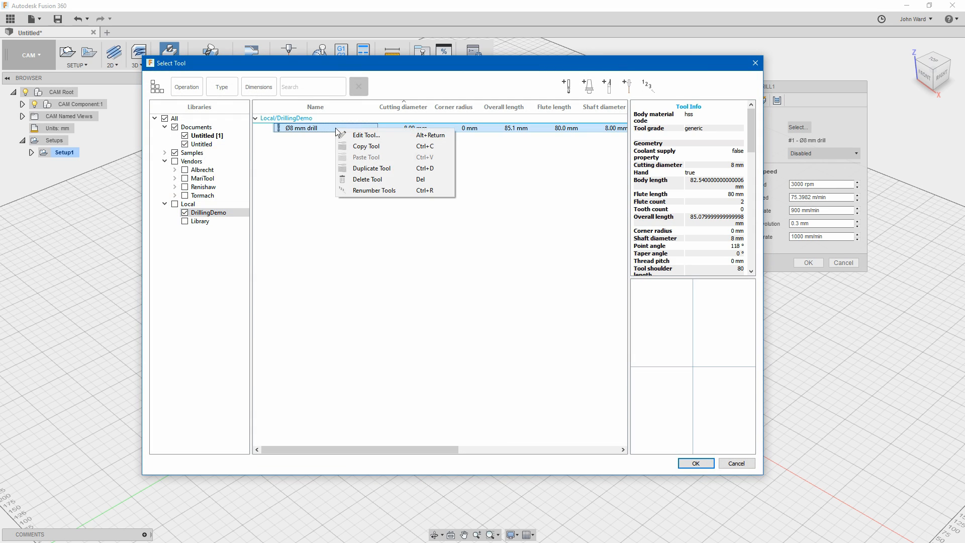
pyautogui.click(368, 136)
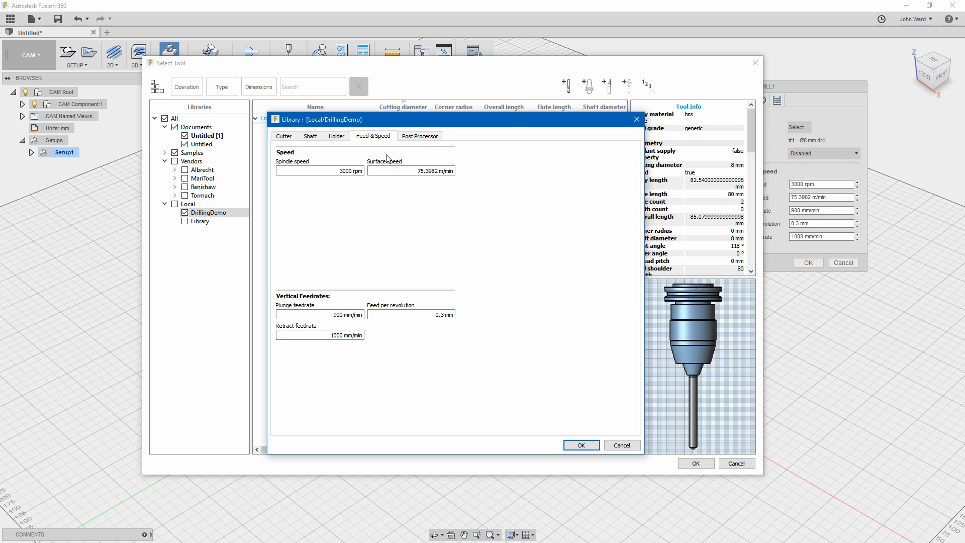
pyautogui.click(621, 445)
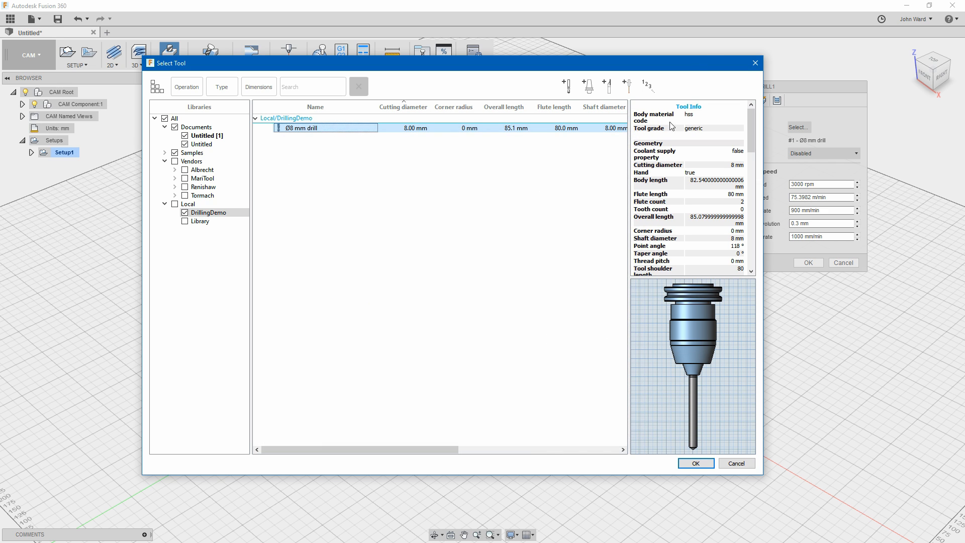
pyautogui.click(696, 463)
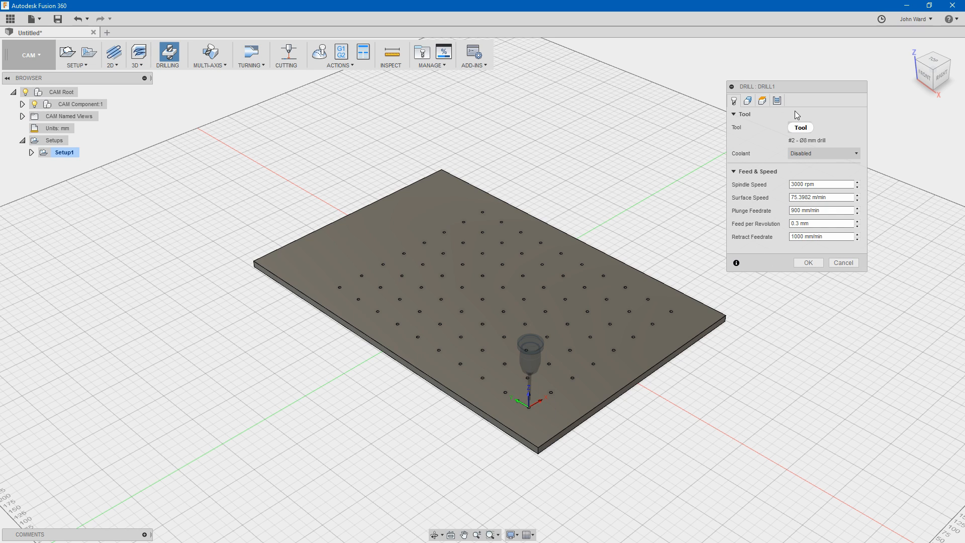
# - Select the face of a hole beside the origin hole and include all holes of the same diameter for drilling
pyautogui.click(747, 102)
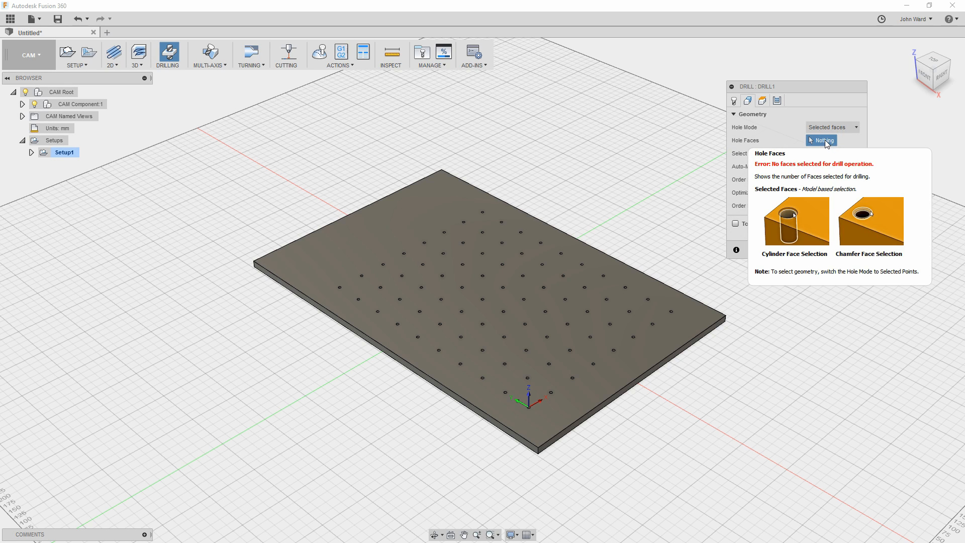
pyautogui.scroll(3, 541, 363)
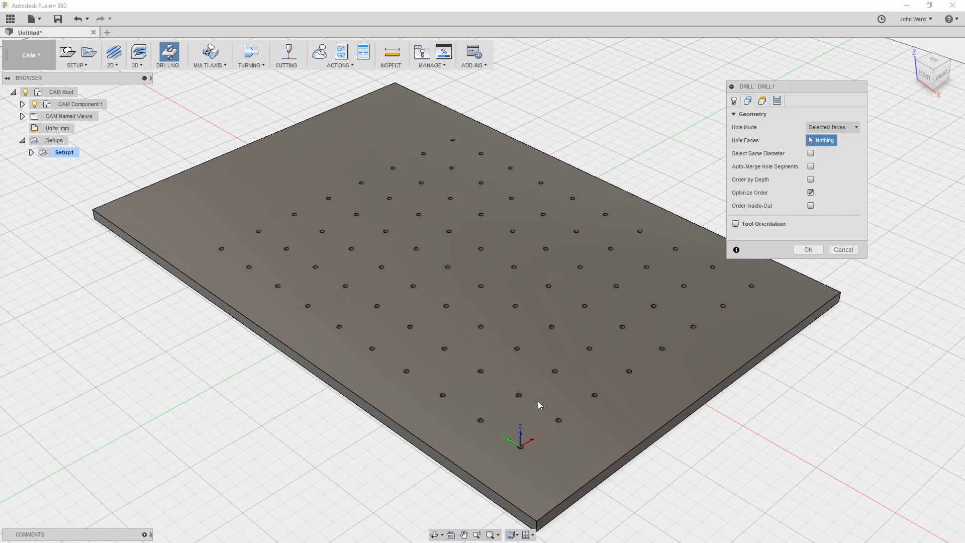
pyautogui.click(481, 425)
pyautogui.scroll(1, 481, 427)
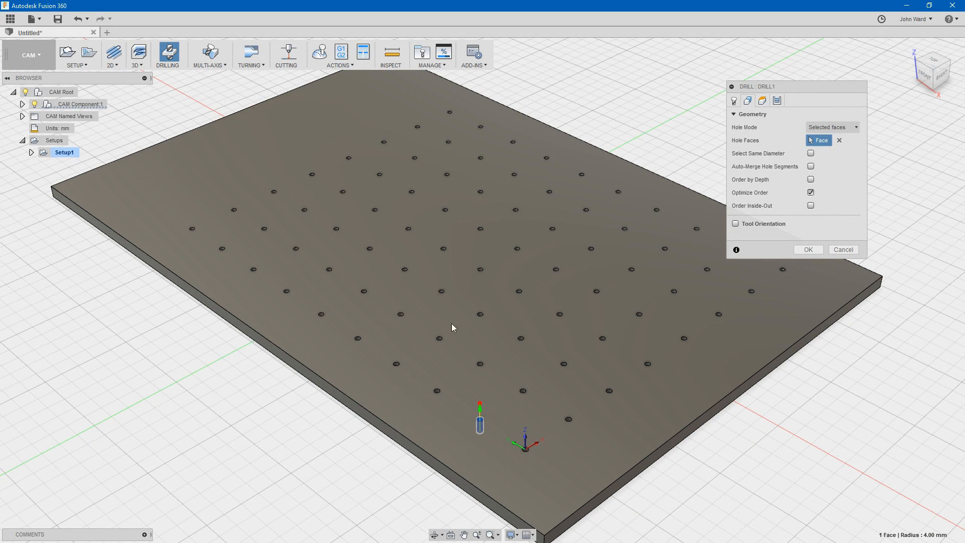
pyautogui.click(811, 154)
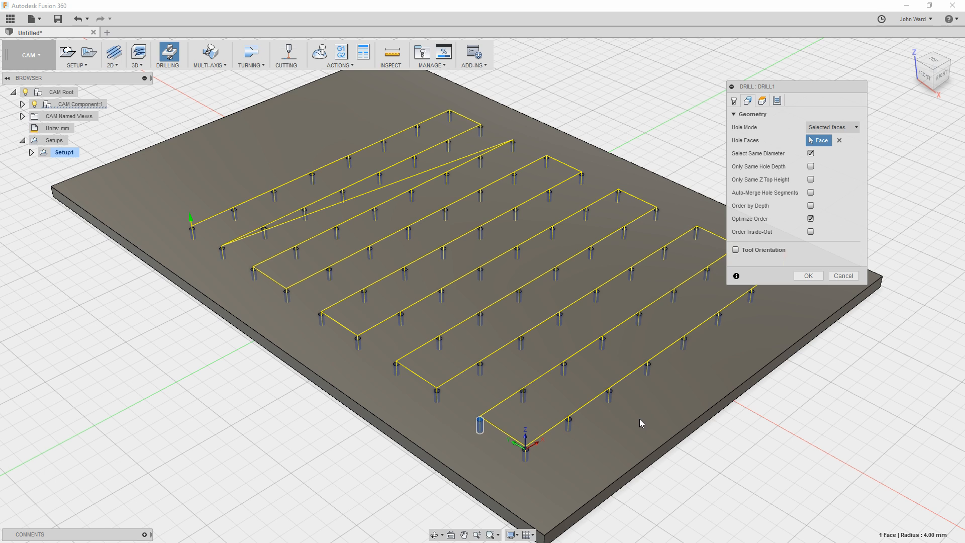
pyautogui.moveTo(817, 87); pyautogui.dragTo(849, 48)
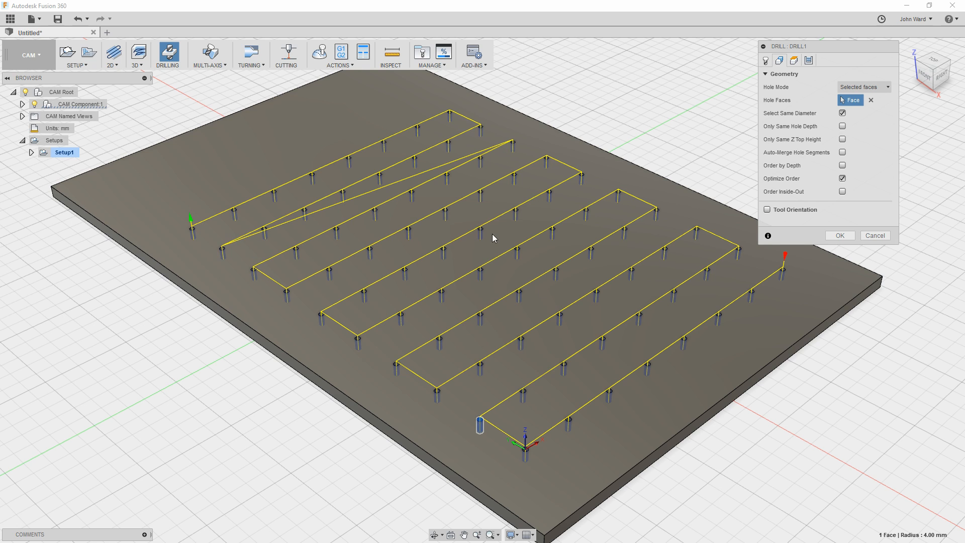
# - Compare the drilling path with Optimize Order off and on, keep it on, and enable Order Inside-Out
pyautogui.click(844, 181)
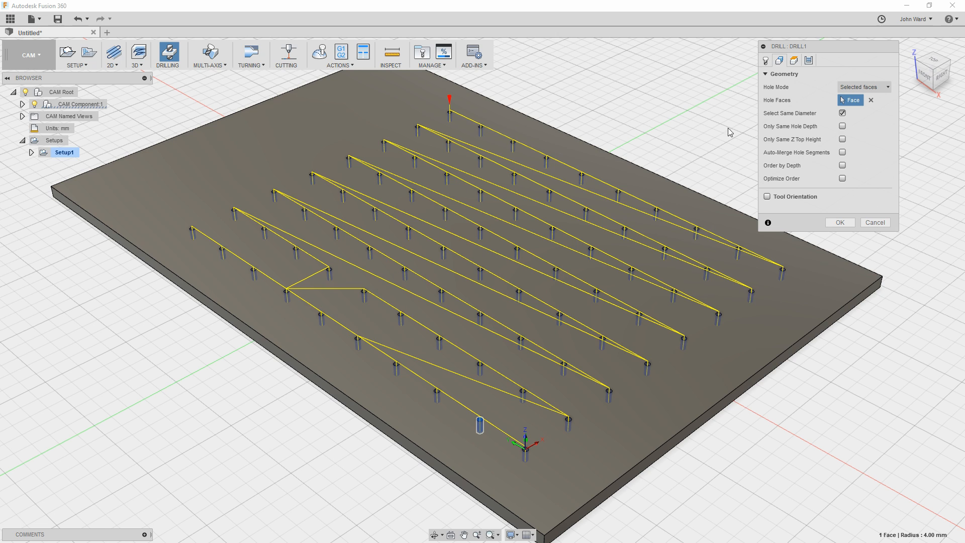
pyautogui.click(843, 178)
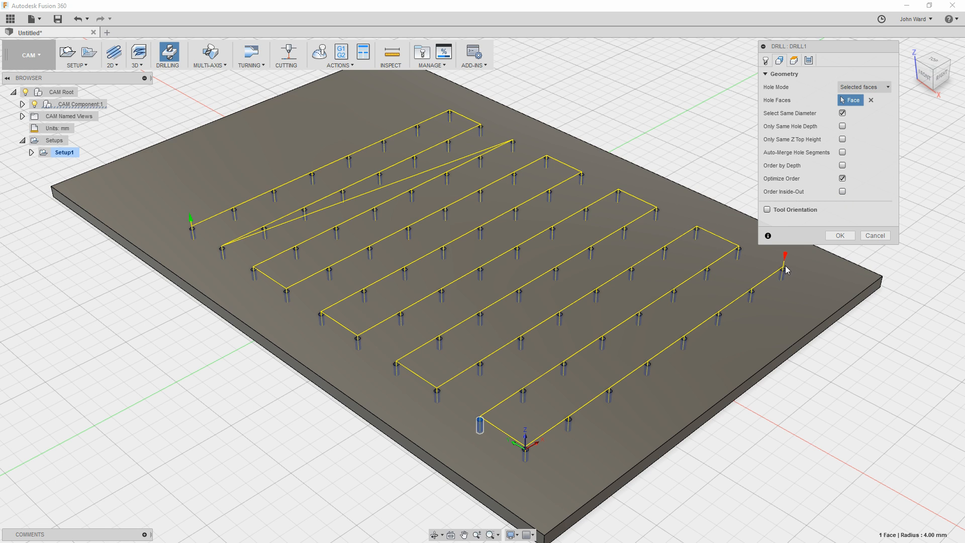
pyautogui.click(842, 192)
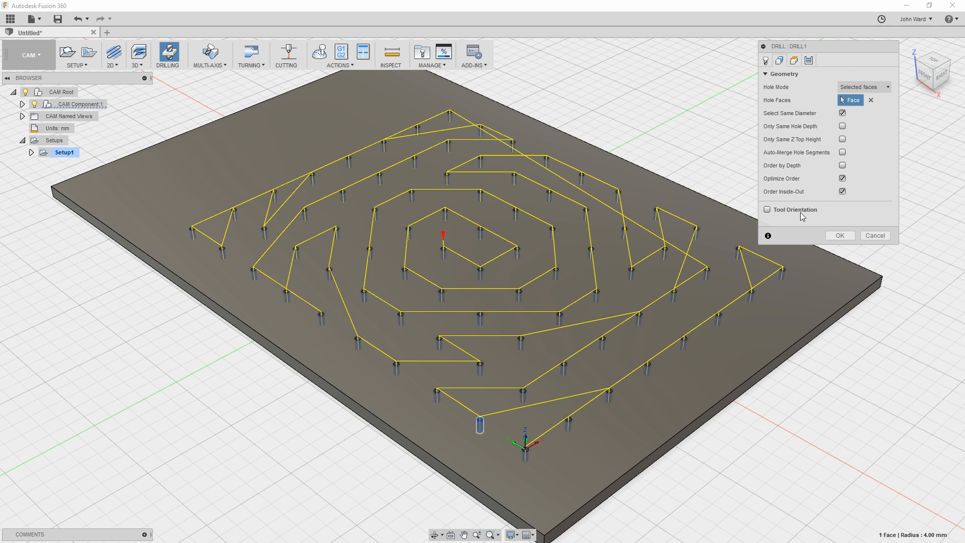
# - Make the drill tip pass through the hole bottom with a break-through depth of 2 mm
pyautogui.click(795, 60)
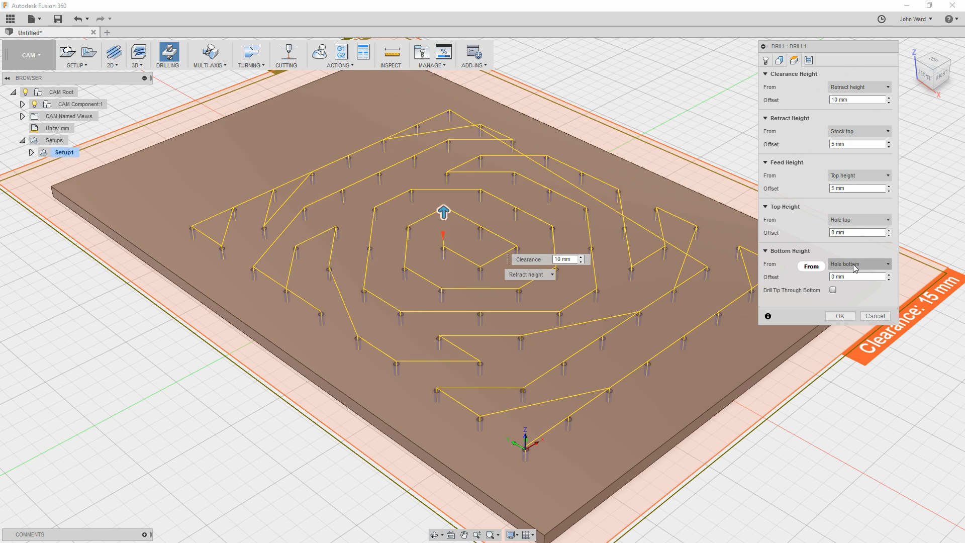
pyautogui.moveTo(854, 266)
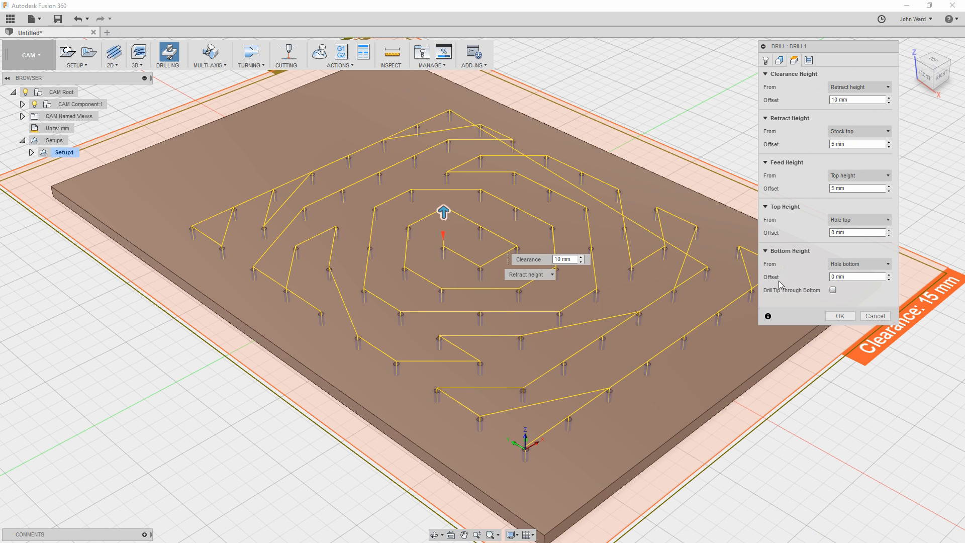
pyautogui.click(833, 290)
pyautogui.click(852, 302)
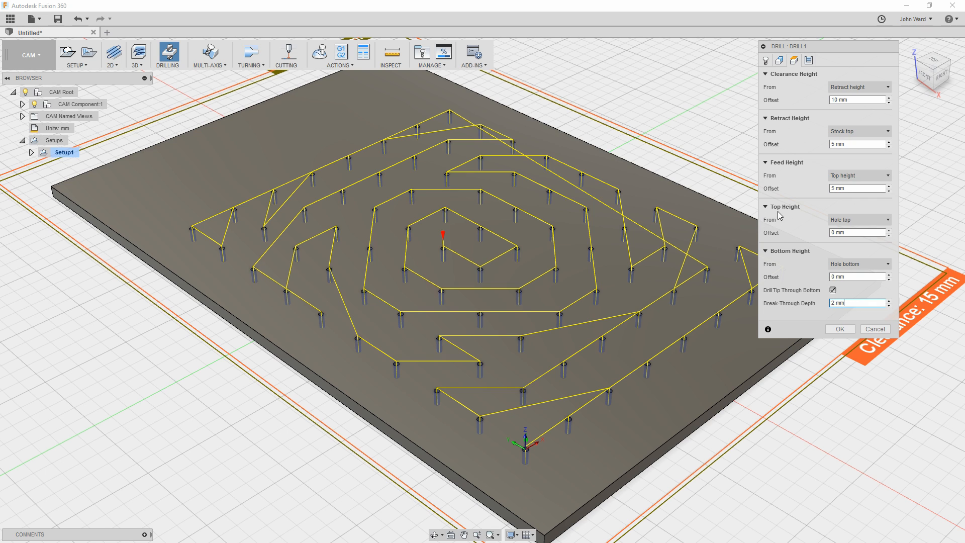
pyautogui.moveTo(847, 226)
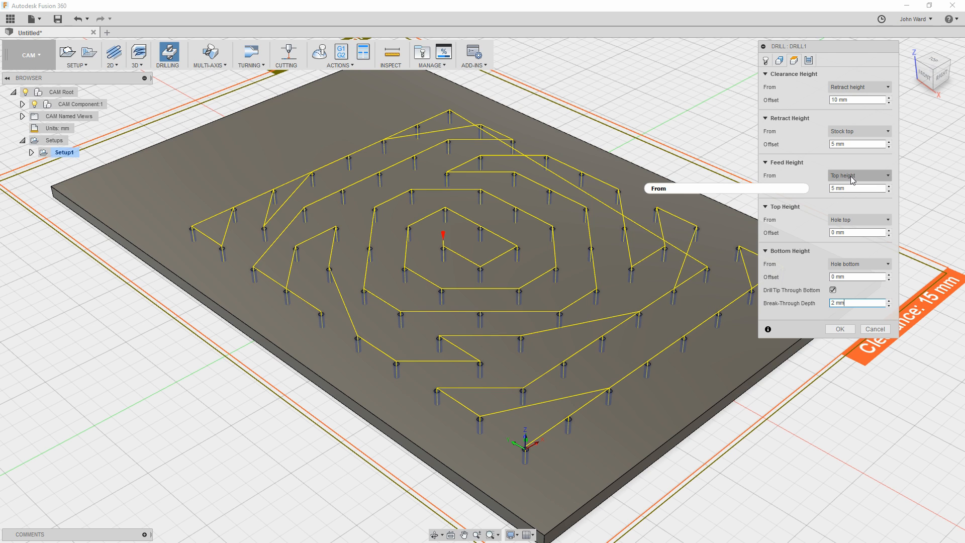
pyautogui.moveTo(851, 180)
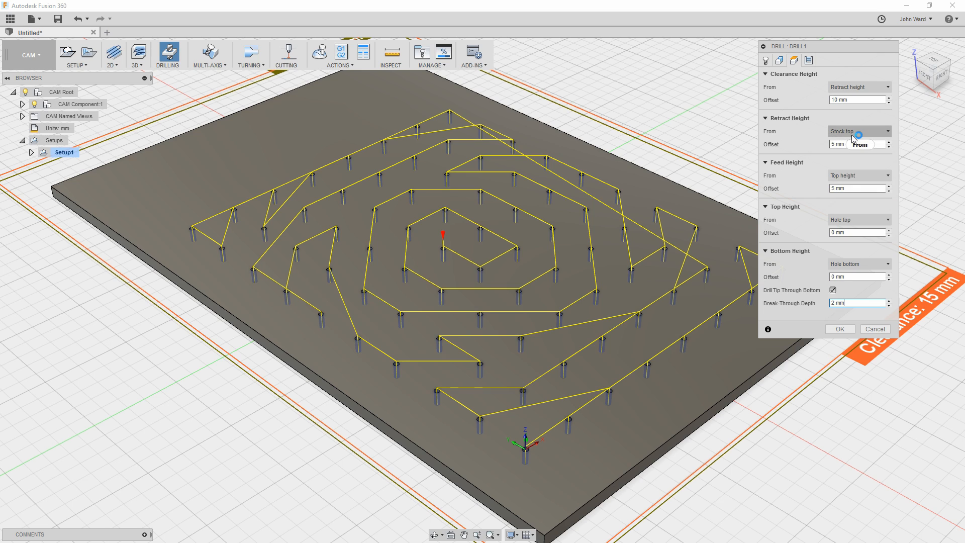
pyautogui.moveTo(854, 139)
pyautogui.moveTo(849, 134)
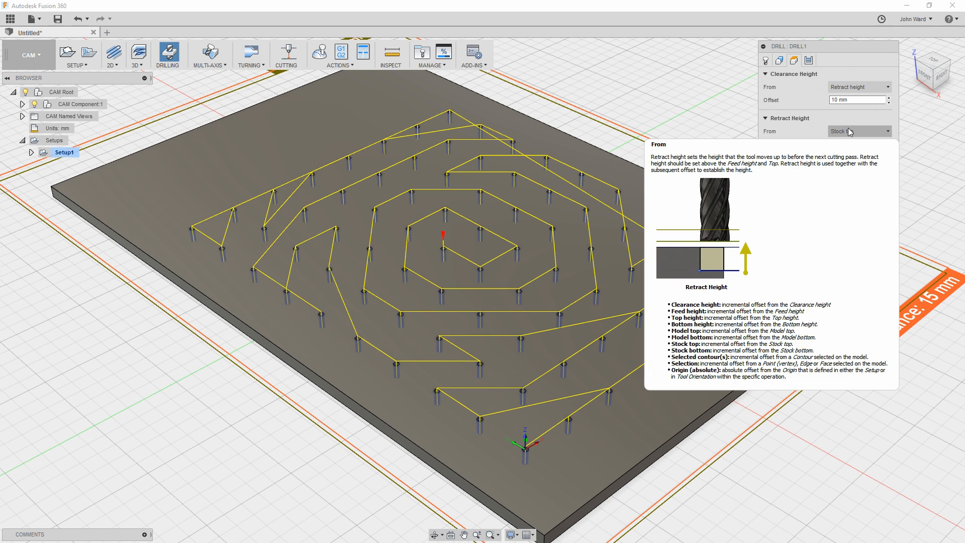
pyautogui.moveTo(846, 89)
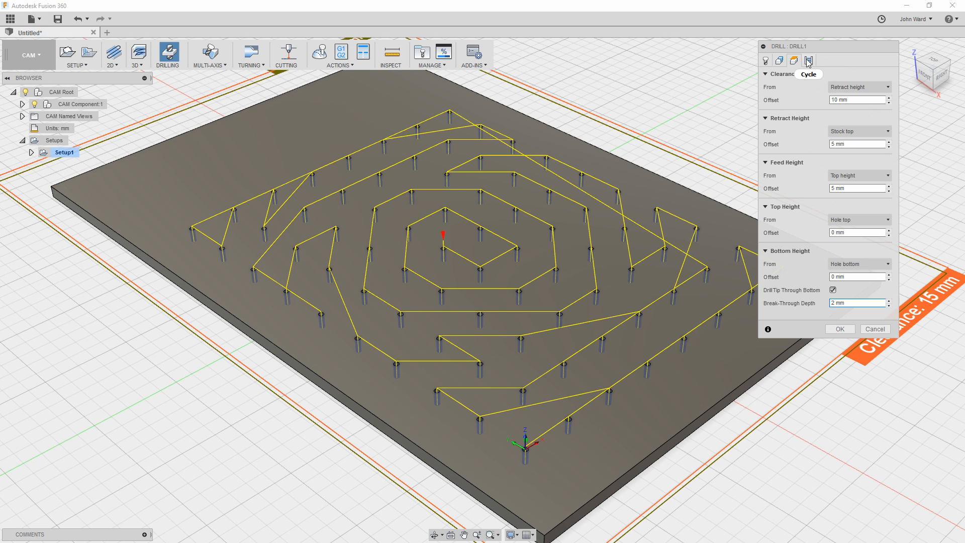
# - Set the cycle type to Deep drilling - full retract with a 15 mm pecking depth, and finish the drilling operation
pyautogui.click(809, 61)
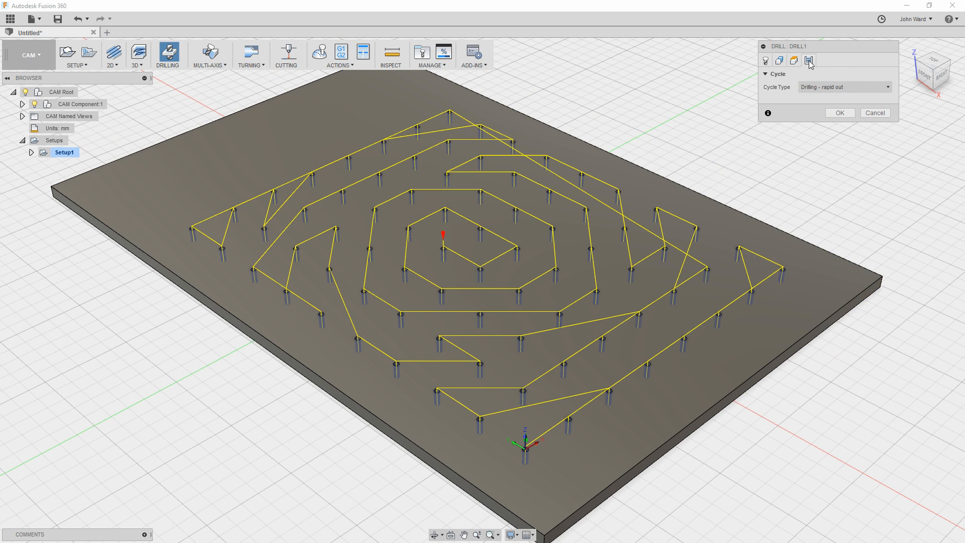
pyautogui.click(881, 87)
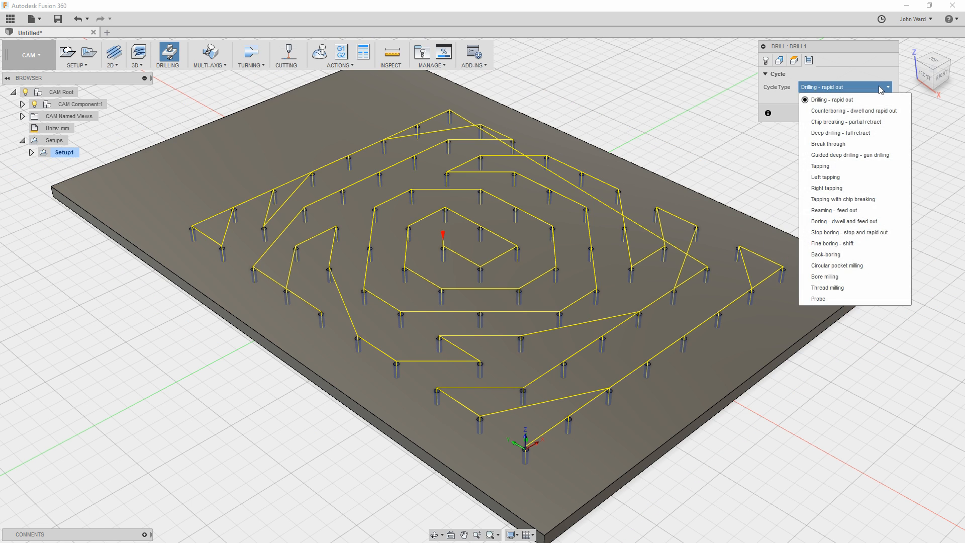
pyautogui.moveTo(874, 103)
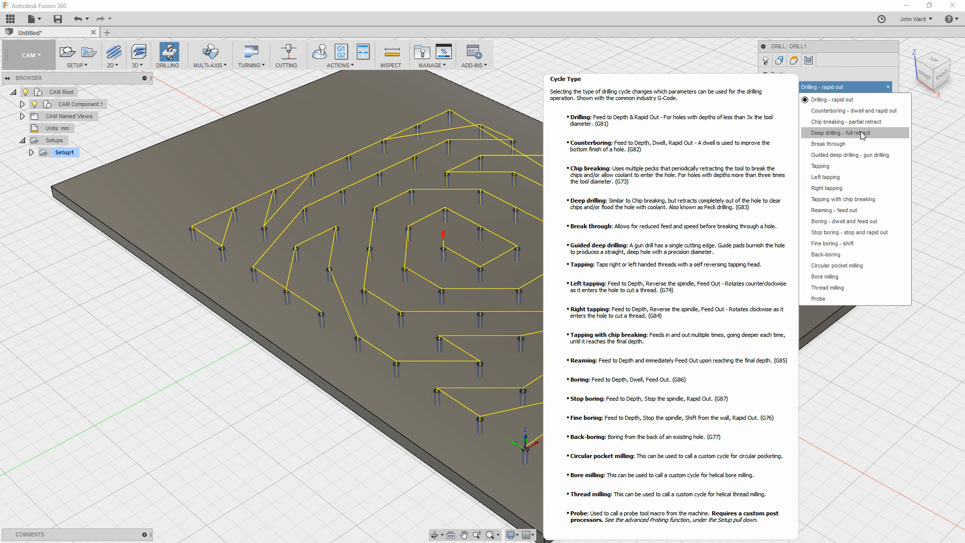
pyautogui.click(862, 134)
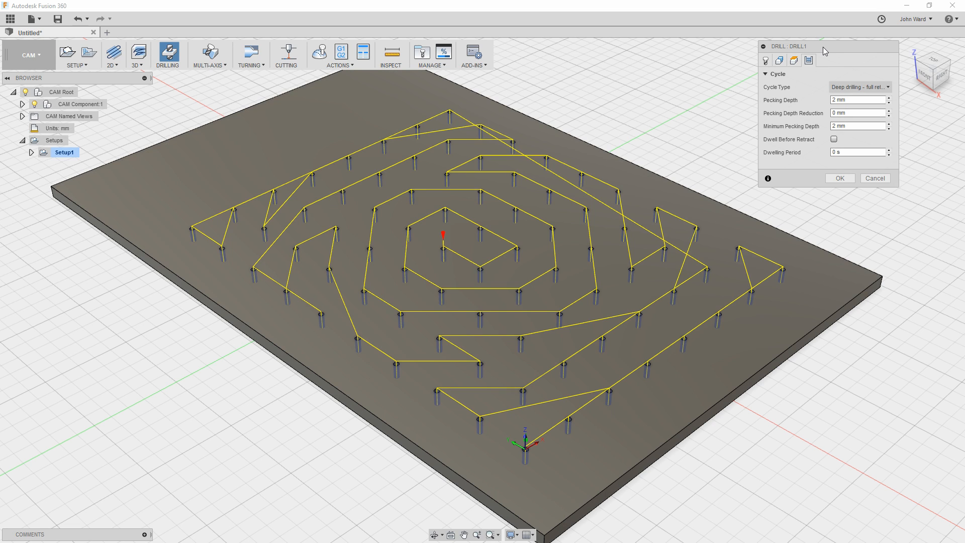
pyautogui.moveTo(823, 47); pyautogui.dragTo(830, 48)
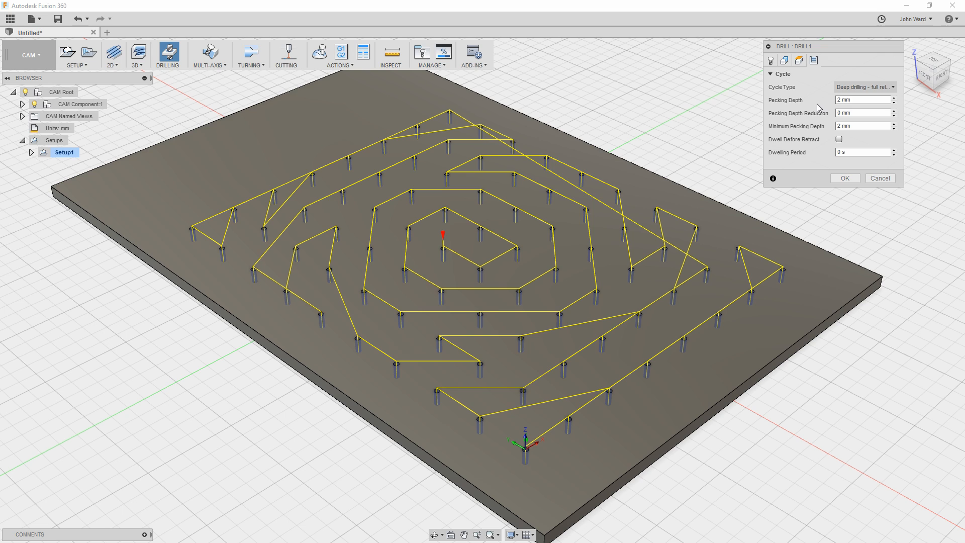
pyautogui.moveTo(854, 100); pyautogui.dragTo(827, 98)
pyautogui.write('15')
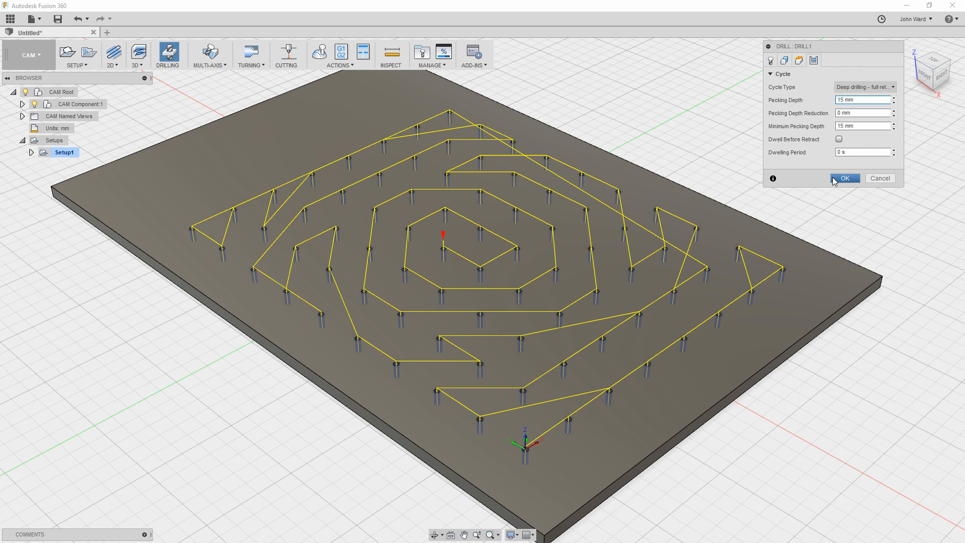
pyautogui.click(833, 180)
pyautogui.click(844, 178)
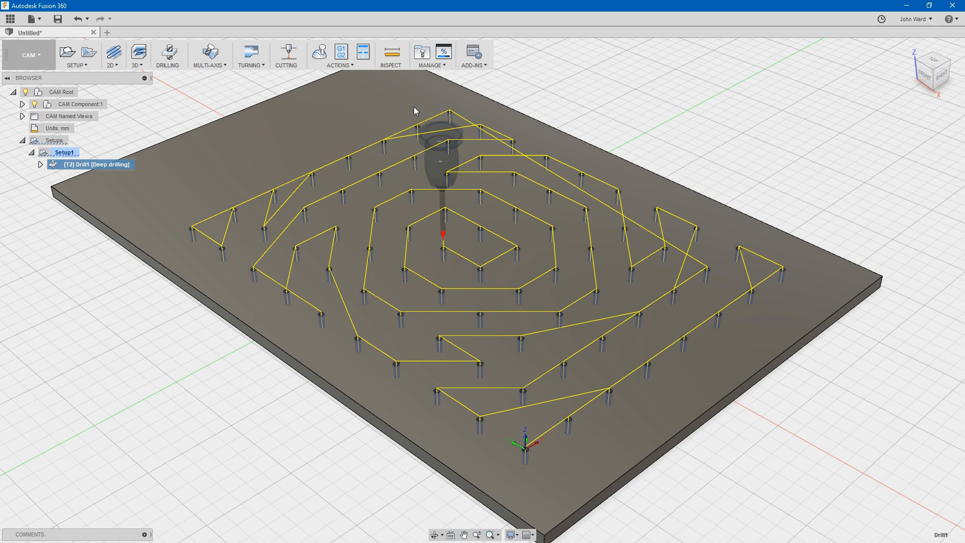
# - Simulate the drilling toolpath at different playback speeds, check its machining time, and end the simulation
pyautogui.click(320, 54)
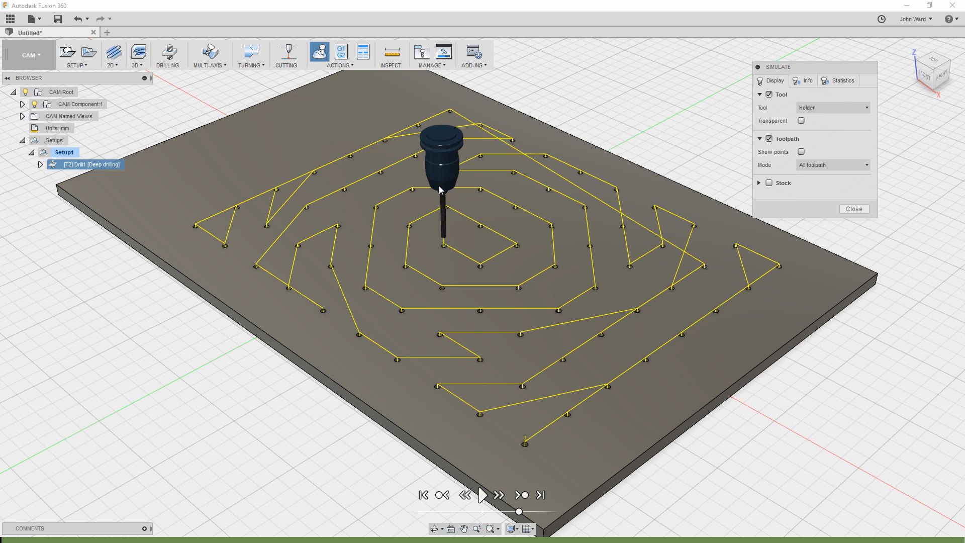
pyautogui.click(484, 495)
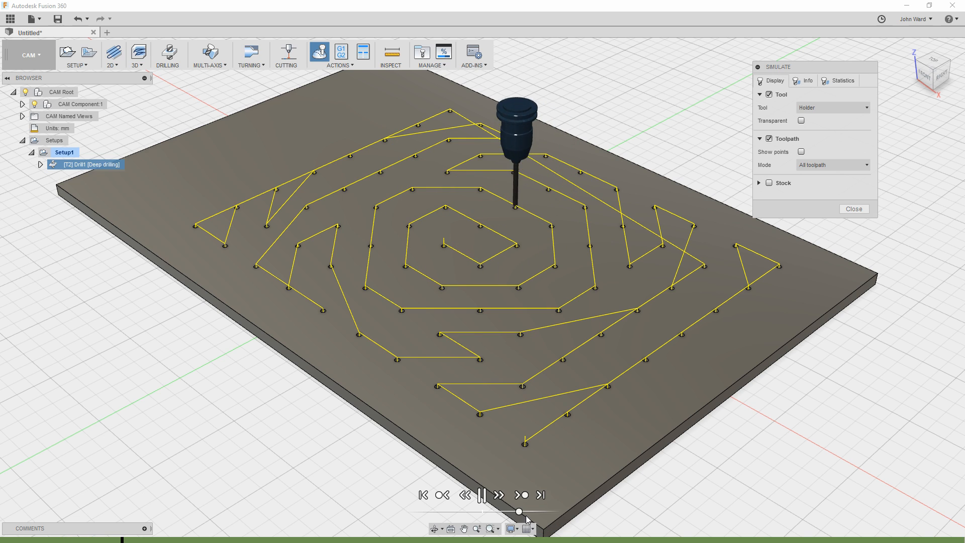
pyautogui.moveTo(519, 514); pyautogui.dragTo(539, 517)
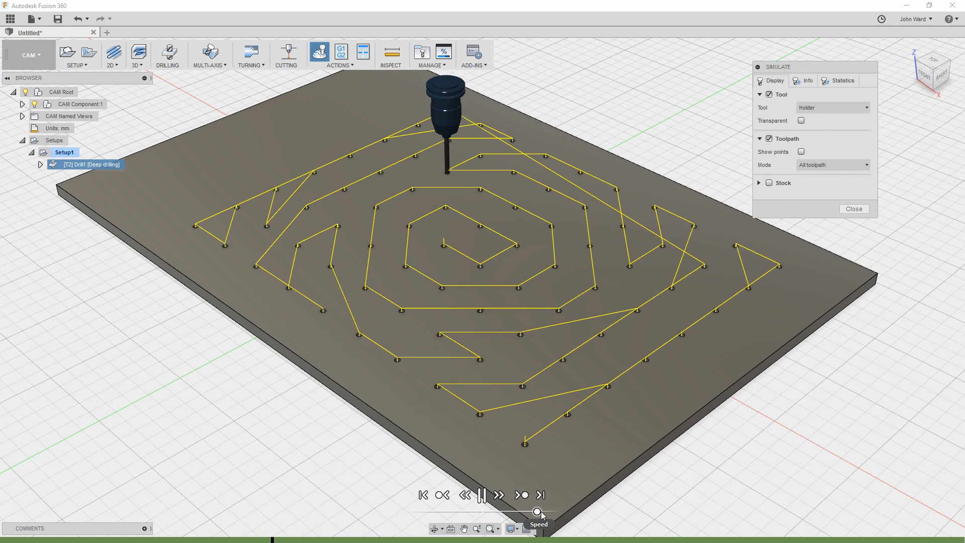
pyautogui.moveTo(542, 512); pyautogui.dragTo(525, 512)
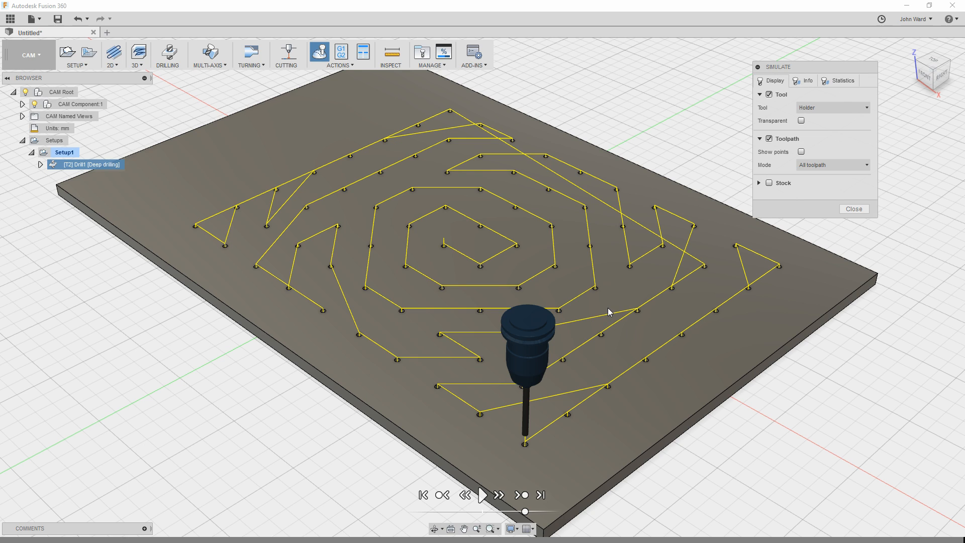
pyautogui.press('space')
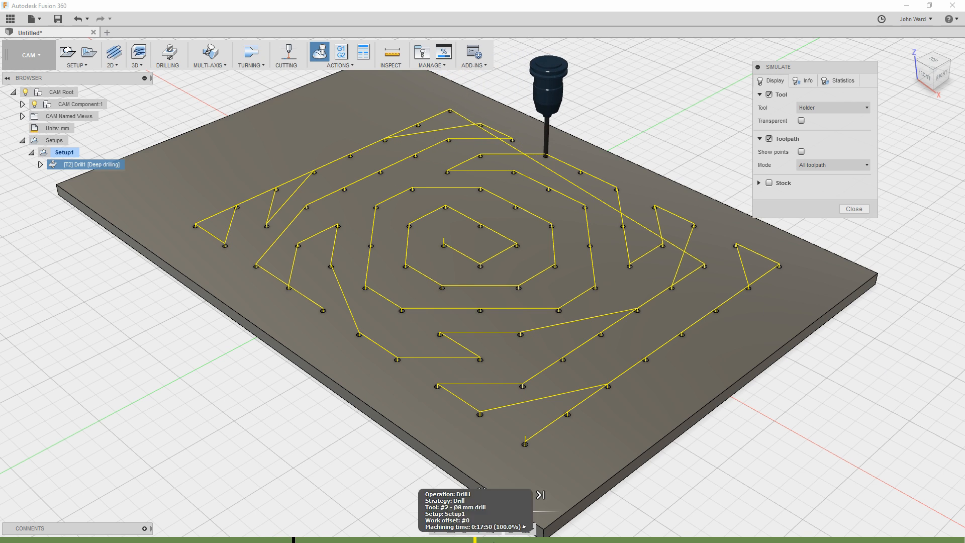
pyautogui.click(853, 210)
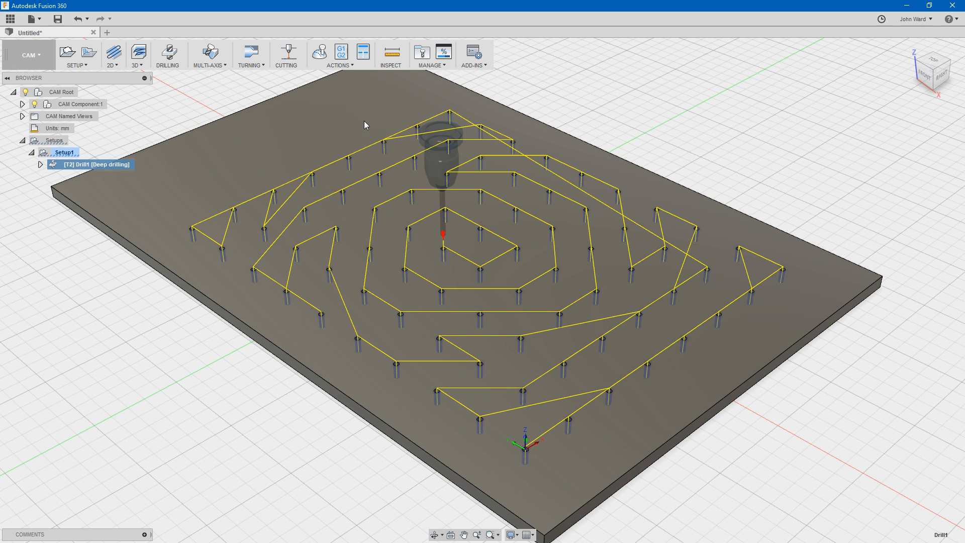
# - Start post processing the drilling operation and review the available post configurations, keeping mach4mill.cps - Mach4Mill
pyautogui.click(341, 58)
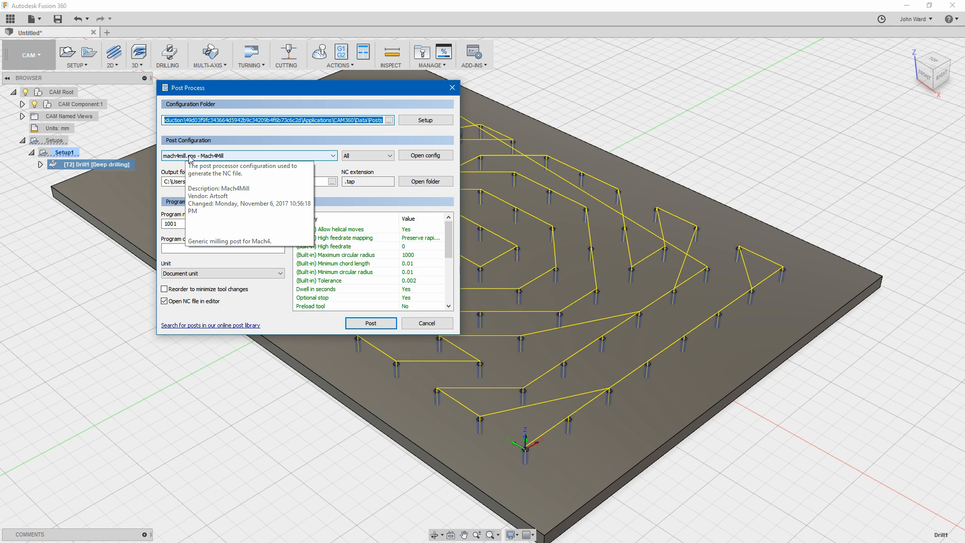
pyautogui.click(335, 159)
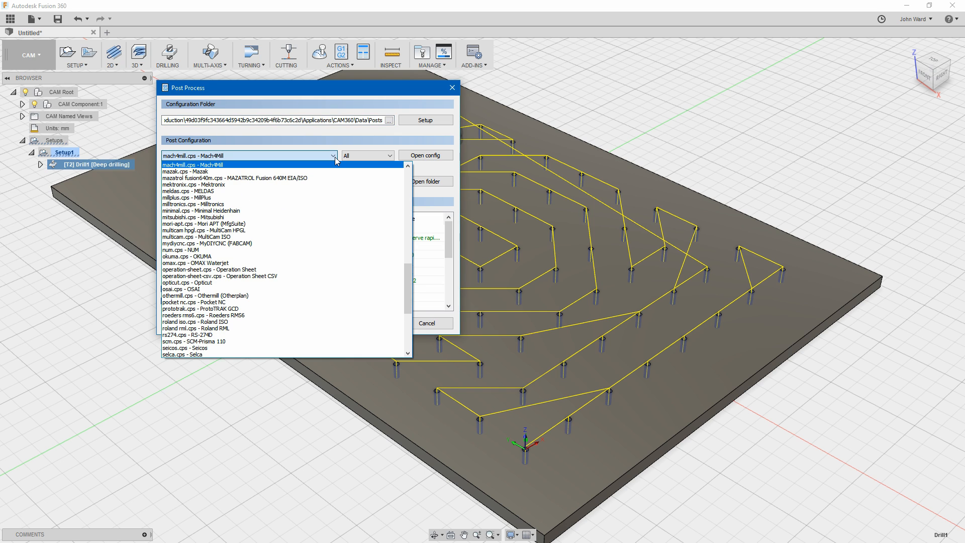
pyautogui.moveTo(411, 278)
pyautogui.mouseDown()
pyautogui.moveTo(415, 328)
pyautogui.moveTo(426, 233)
pyautogui.moveTo(428, 274)
pyautogui.mouseUp()
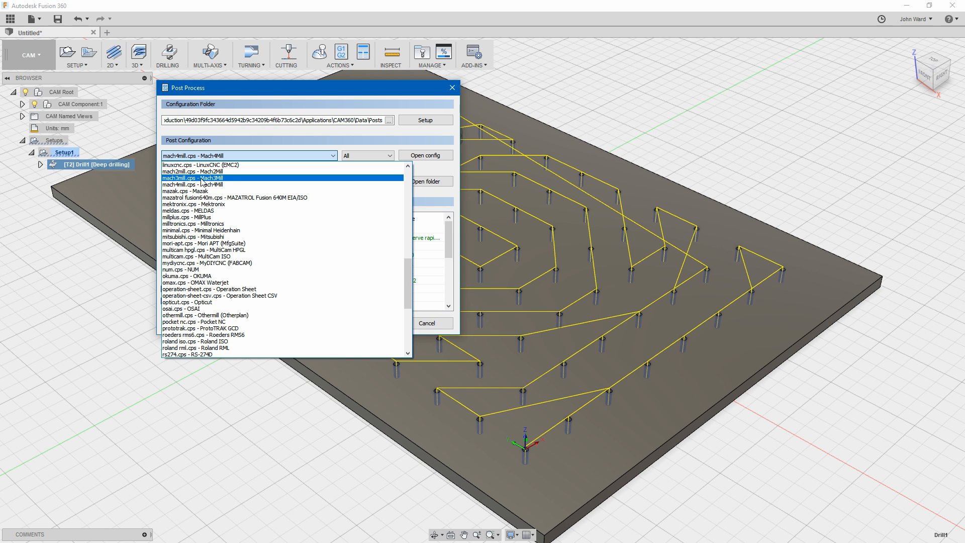
pyautogui.click(269, 143)
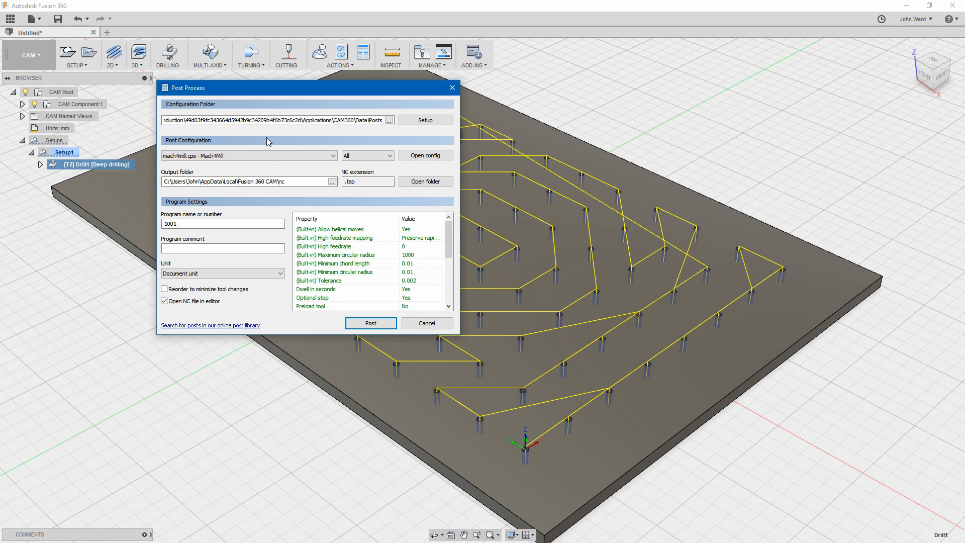
# - Open the online post library in the browser and look through the listed post processors
pyautogui.click(221, 326)
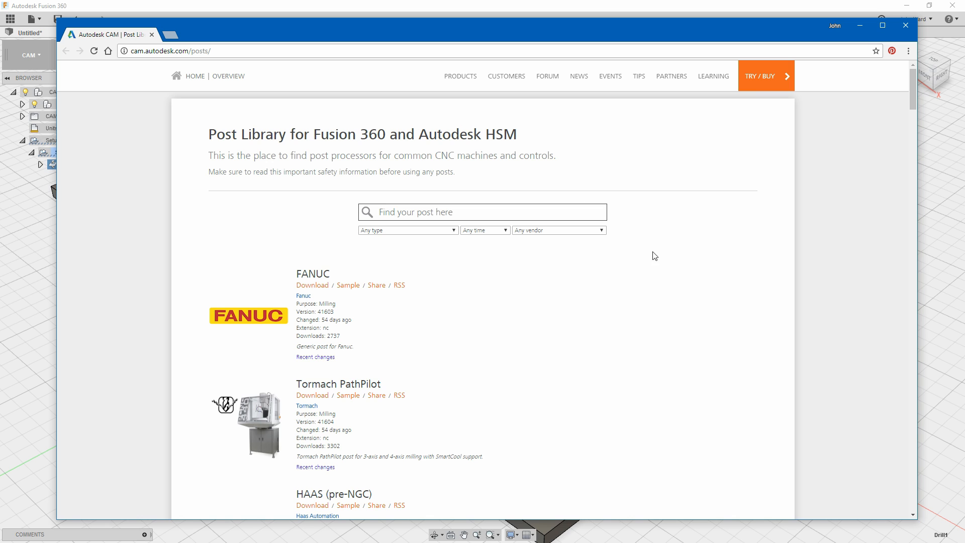
pyautogui.scroll(-9, 461, 334)
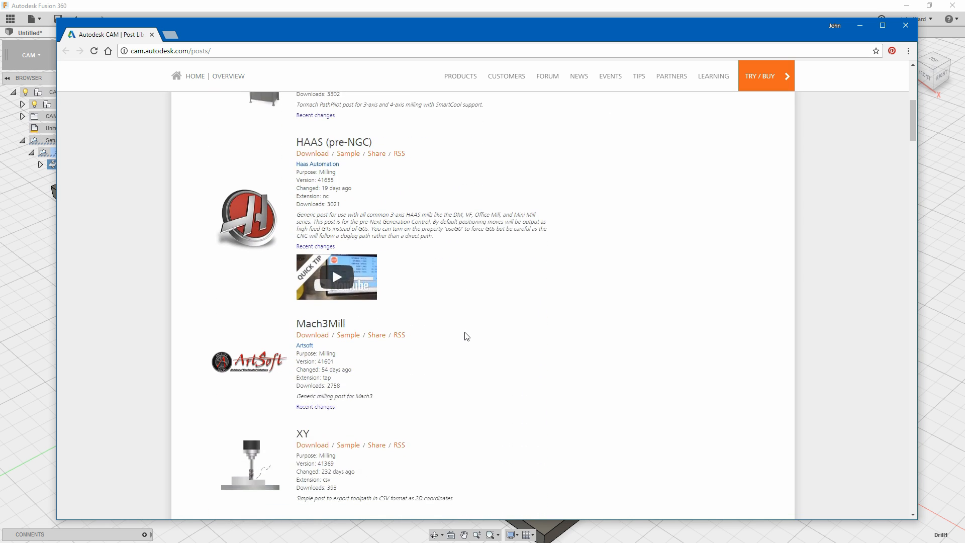
pyautogui.scroll(-4, 471, 338)
pyautogui.scroll(7, 470, 336)
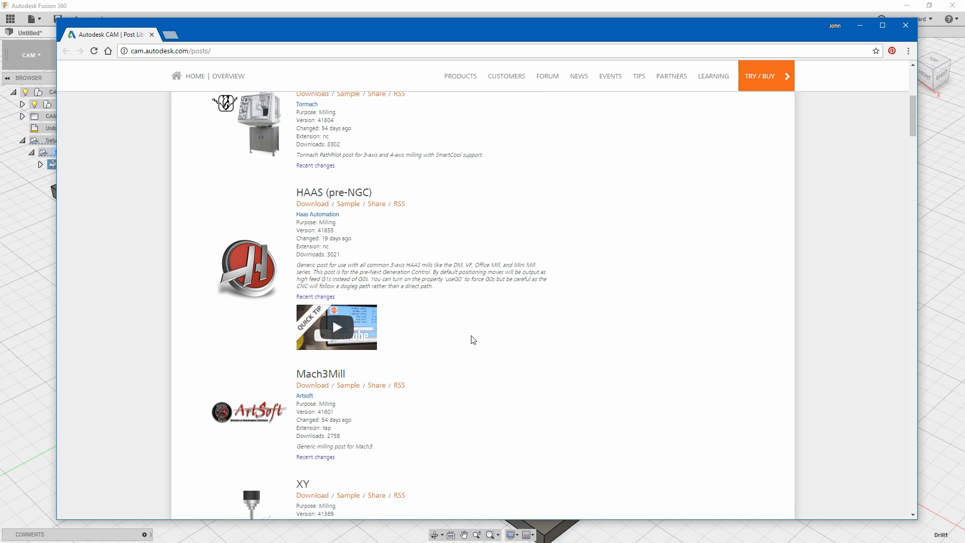
pyautogui.scroll(-20, 476, 344)
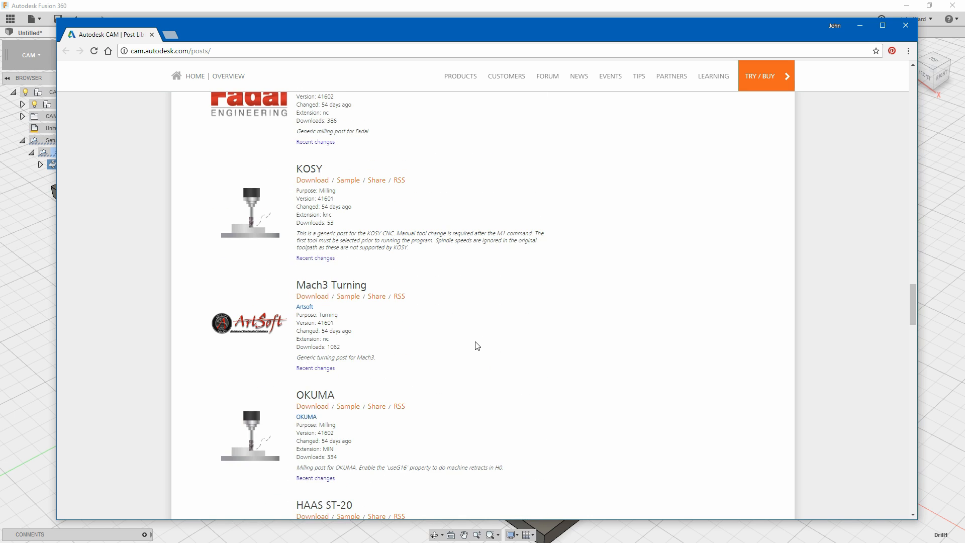
pyautogui.scroll(-15, 477, 345)
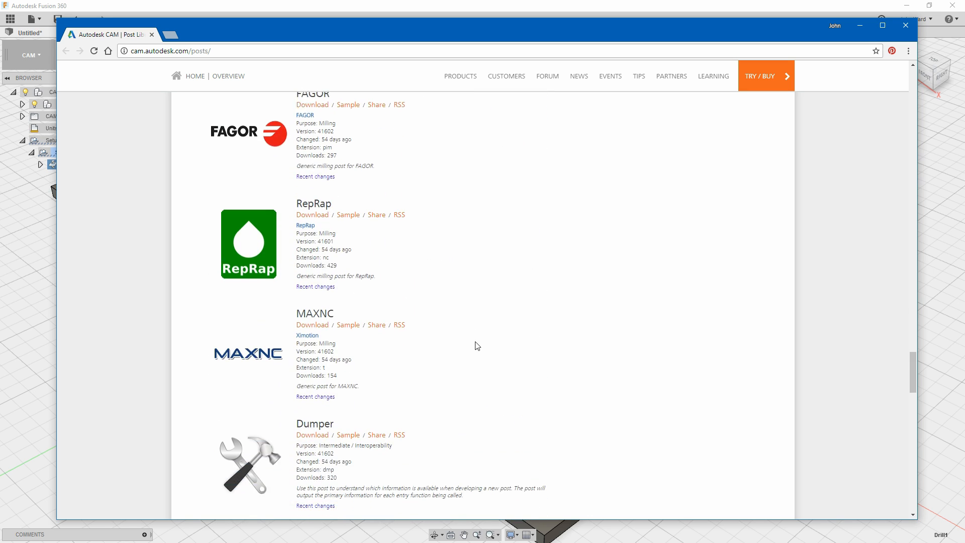
pyautogui.scroll(-20, 451, 317)
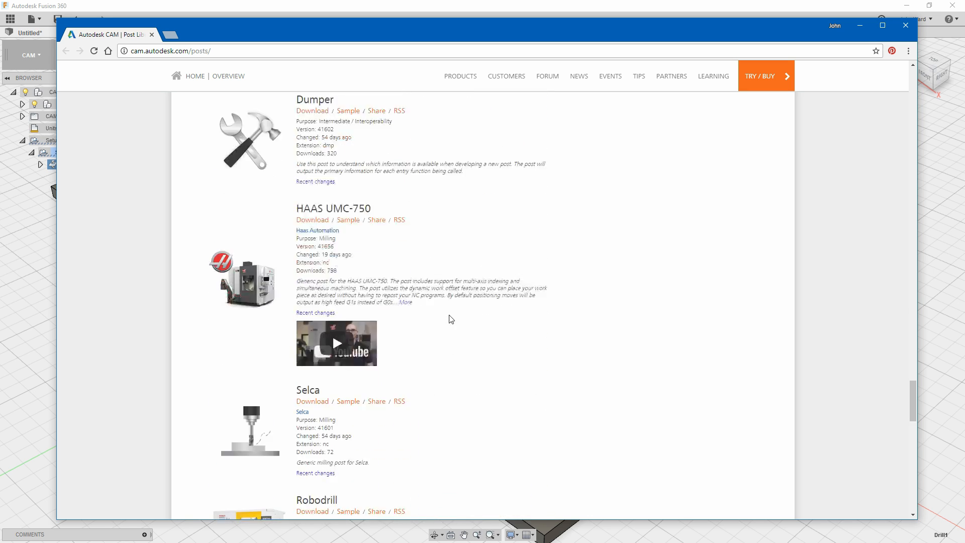
pyautogui.scroll(-3, 458, 327)
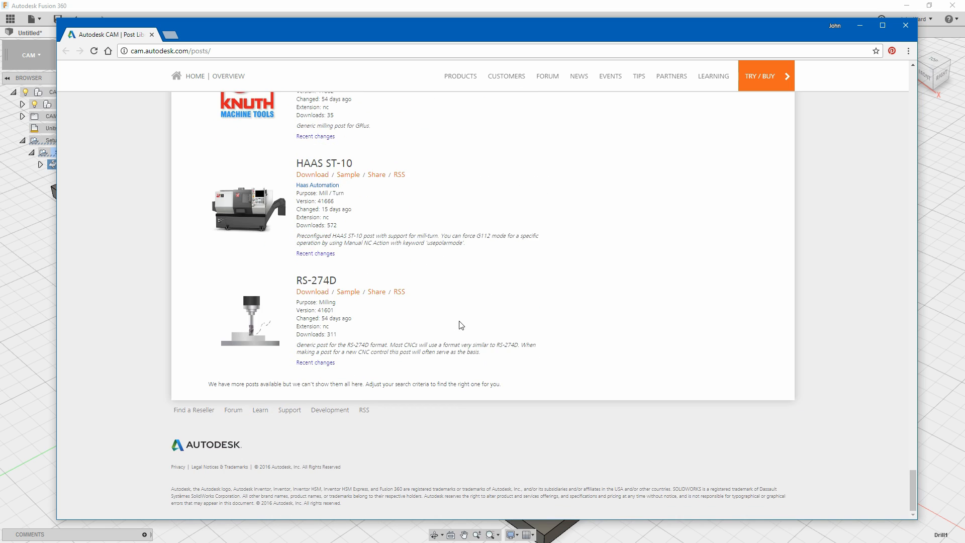
pyautogui.scroll(20, 609, 425)
pyautogui.scroll(15, 553, 414)
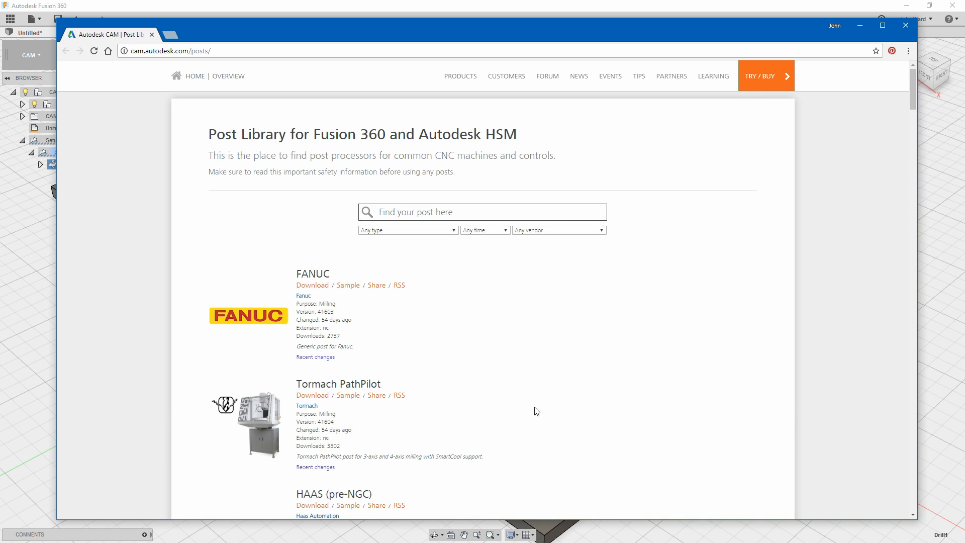
# - Search the post library for MACH and examine the Mach4Mill entry's description
pyautogui.click(441, 213)
pyautogui.write('MACH')
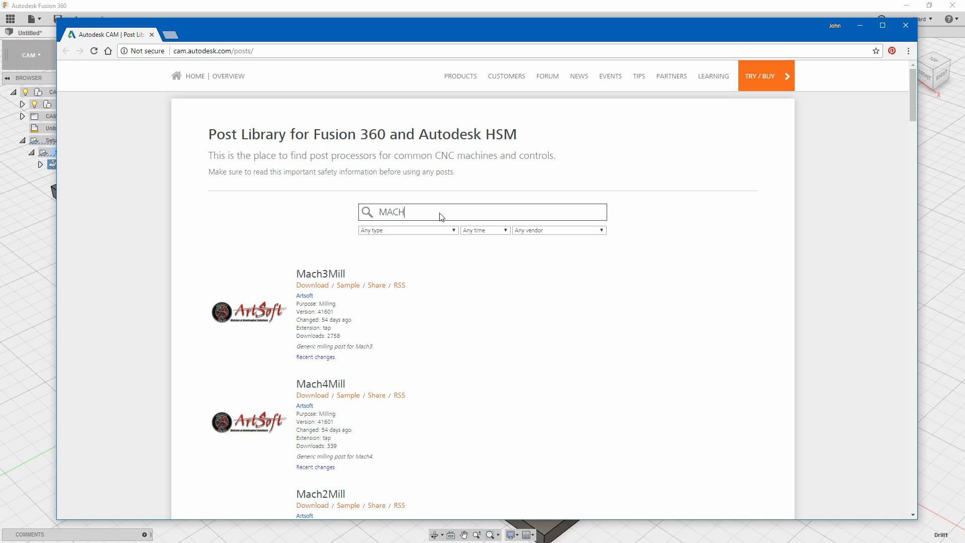
pyautogui.scroll(-2, 458, 244)
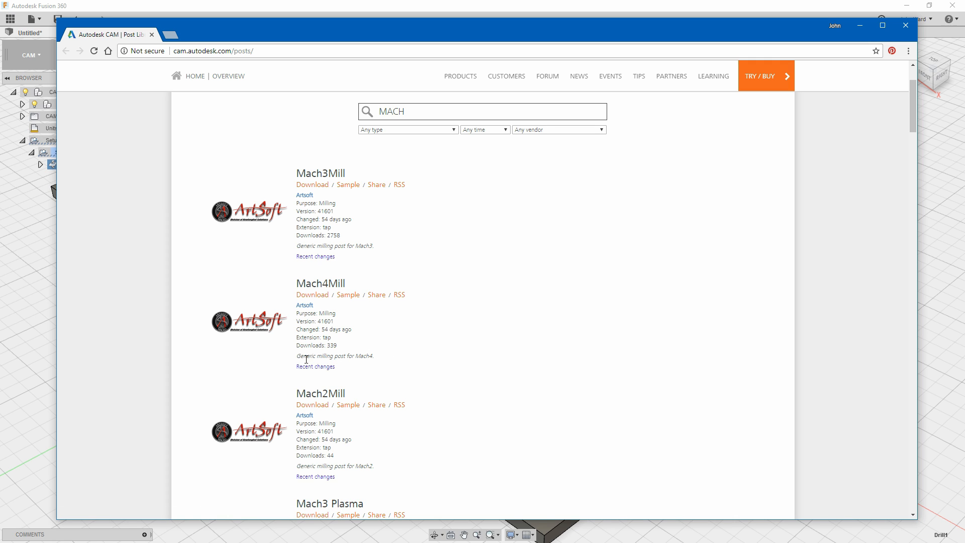
pyautogui.moveTo(309, 356); pyautogui.dragTo(339, 358)
pyautogui.click(356, 361)
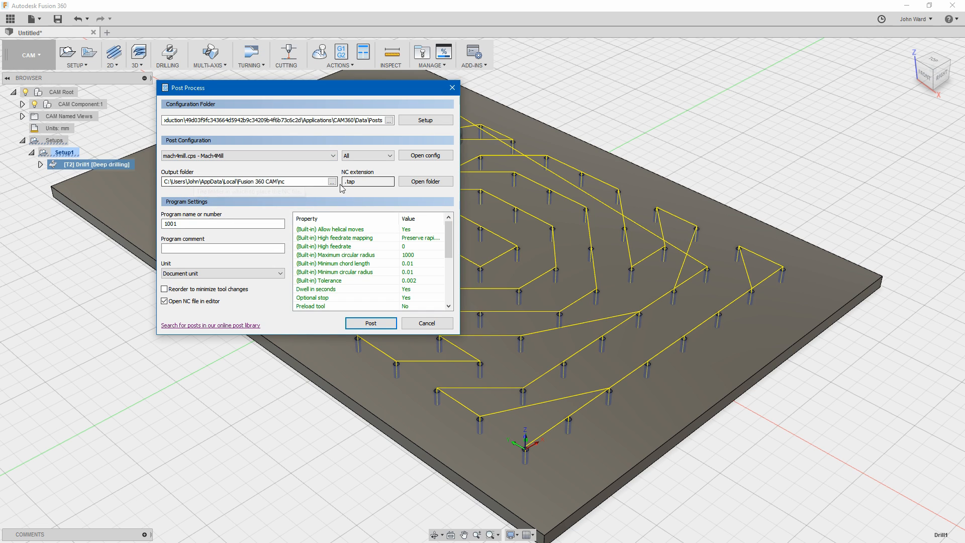
# - Set the post output folder to Desktop and review the Mach4Mill post properties, including G28 Safe retracts
pyautogui.click(332, 182)
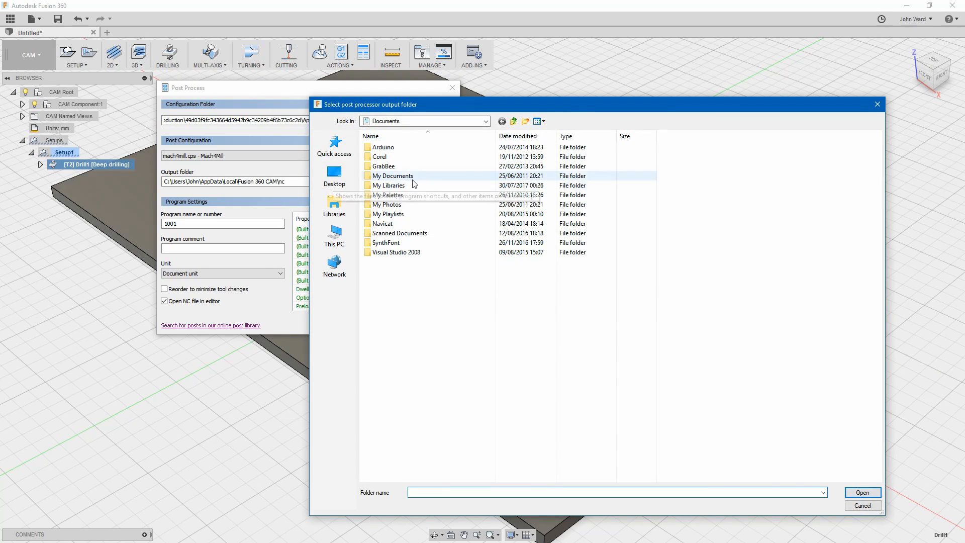
pyautogui.click(335, 179)
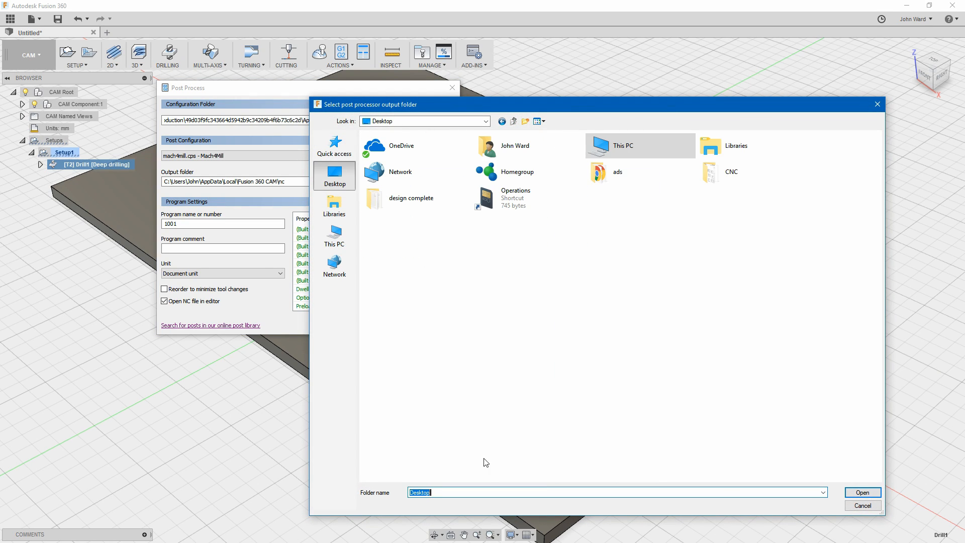
pyautogui.click(862, 492)
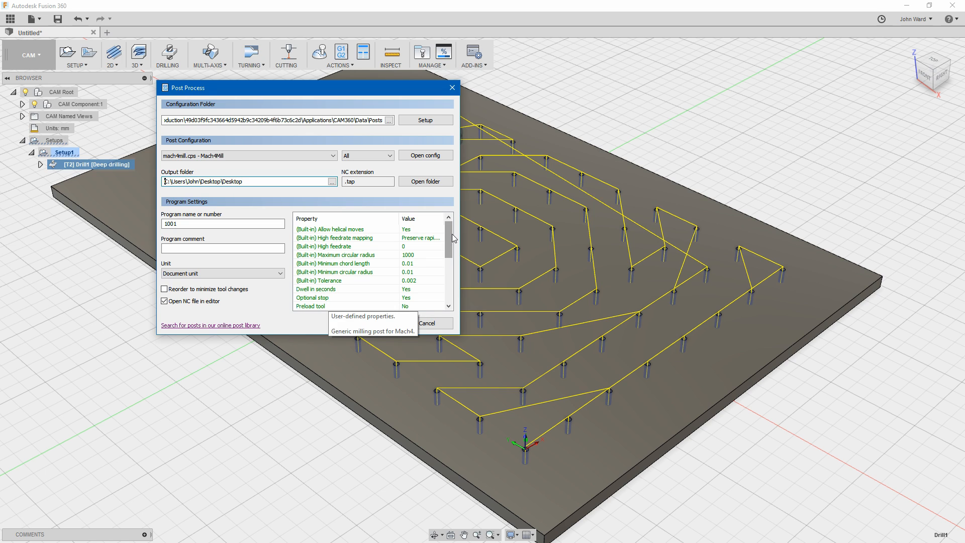
pyautogui.moveTo(449, 240); pyautogui.dragTo(449, 271)
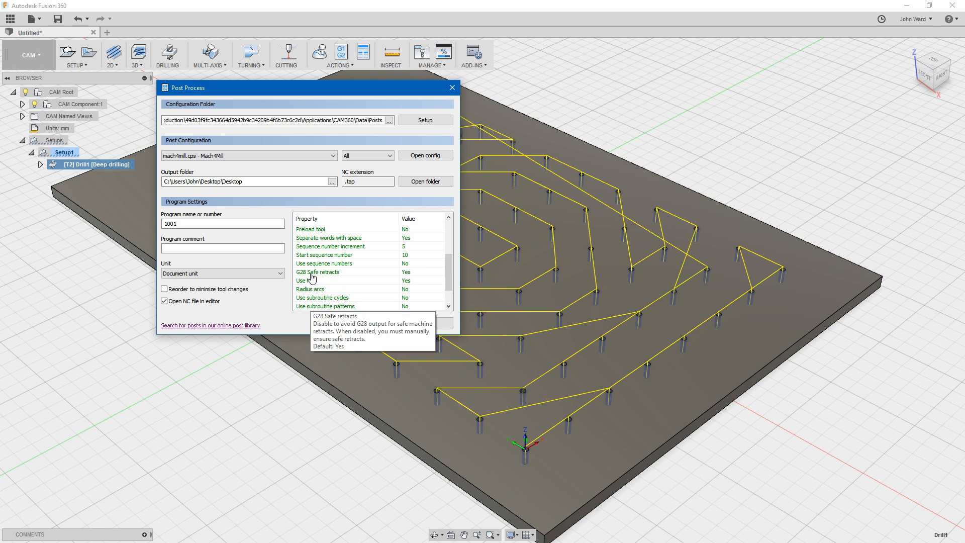
pyautogui.moveTo(450, 290); pyautogui.dragTo(452, 247)
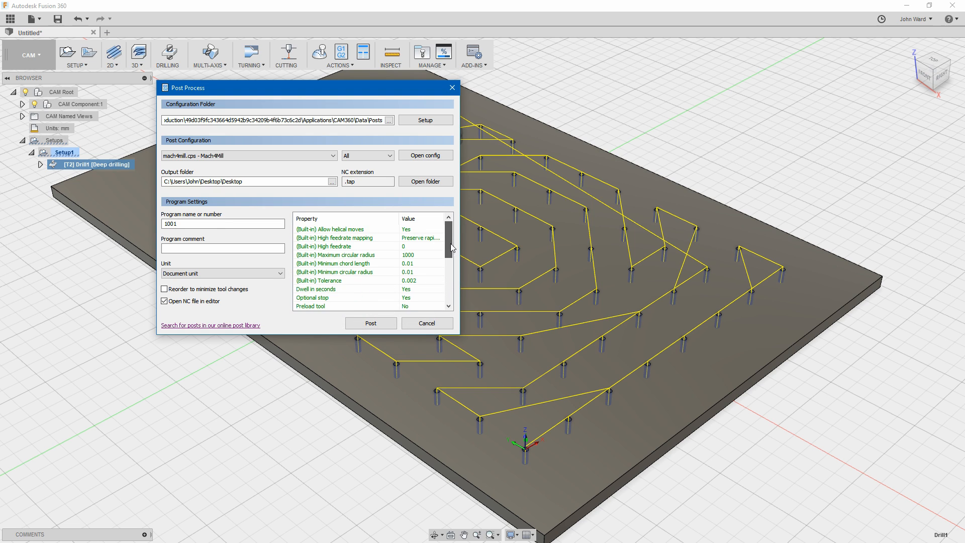
# - Post-process the drilling operation and save the NC program as 1001.tap directly on the main Desktop
pyautogui.click(375, 326)
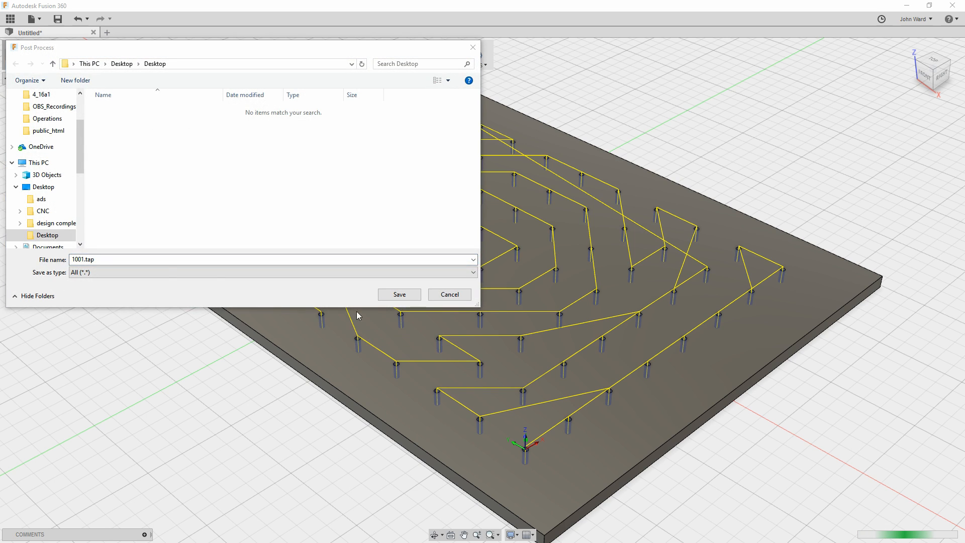
pyautogui.click(122, 65)
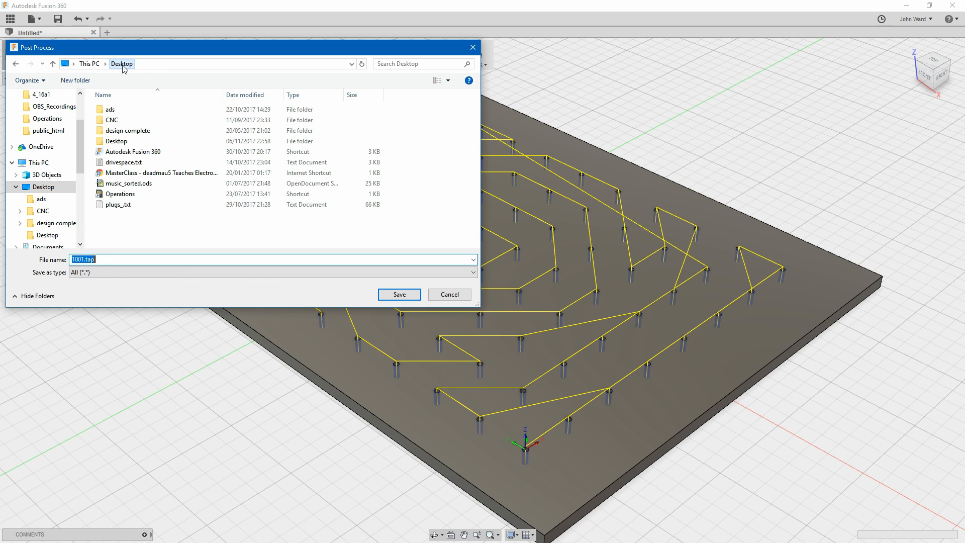
pyautogui.click(400, 294)
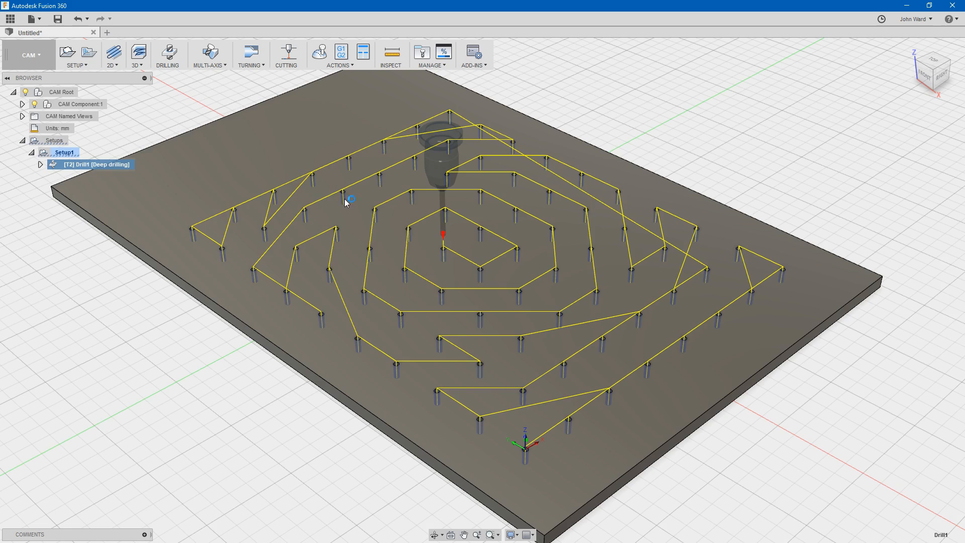
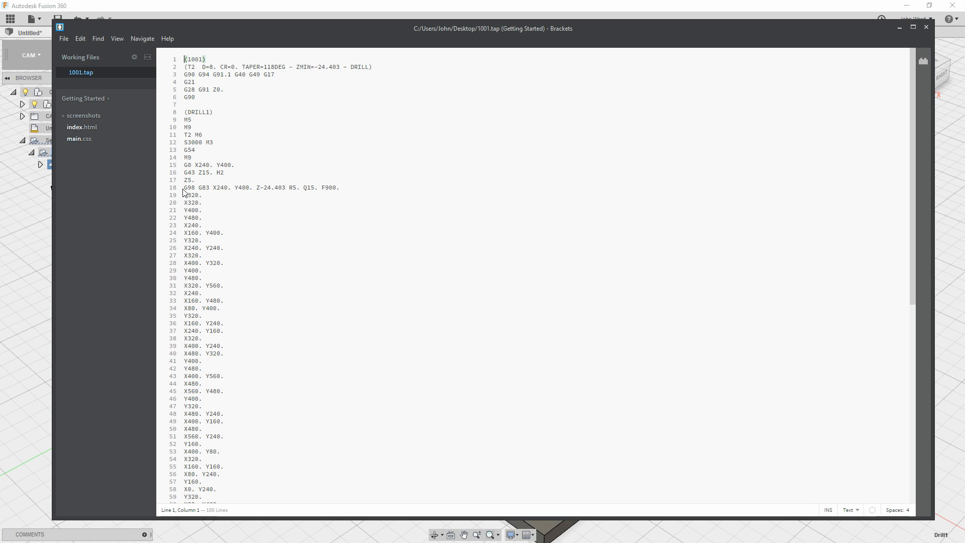
# - Examine the G-code in 1001.tap from the G83 drilling line to the program end, and close the Brackets editor
pyautogui.moveTo(184, 187); pyautogui.dragTo(354, 188)
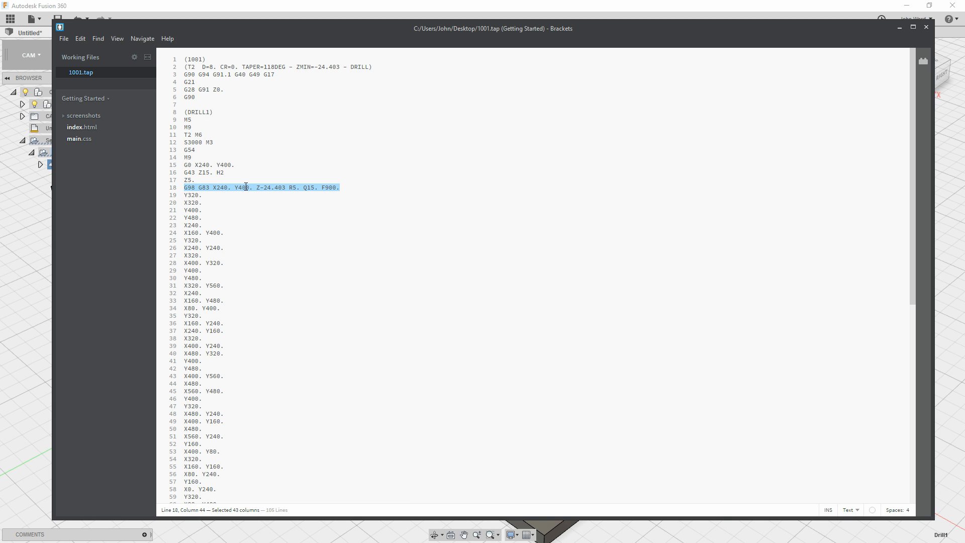
pyautogui.click(349, 188)
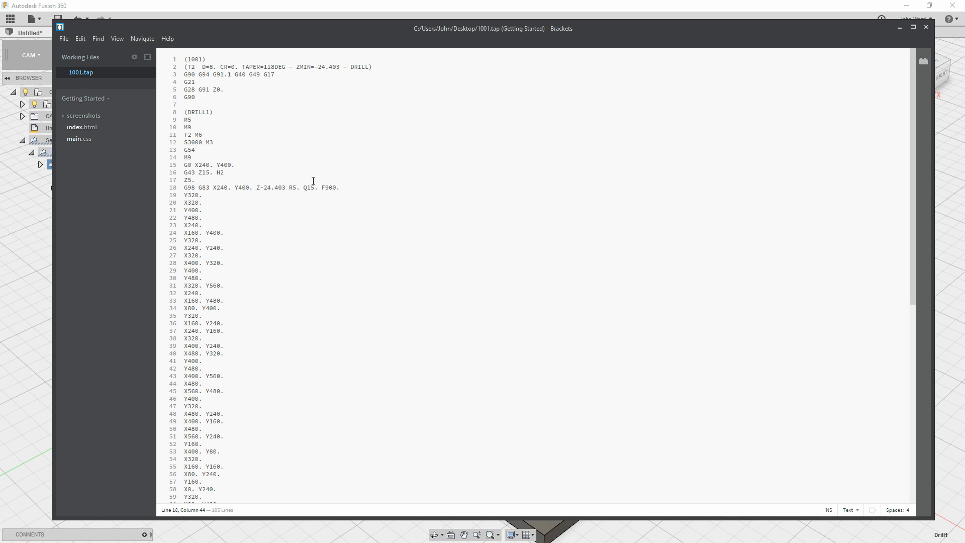
pyautogui.scroll(-10, 327, 193)
pyautogui.scroll(10, 326, 200)
pyautogui.scroll(-15, 221, 338)
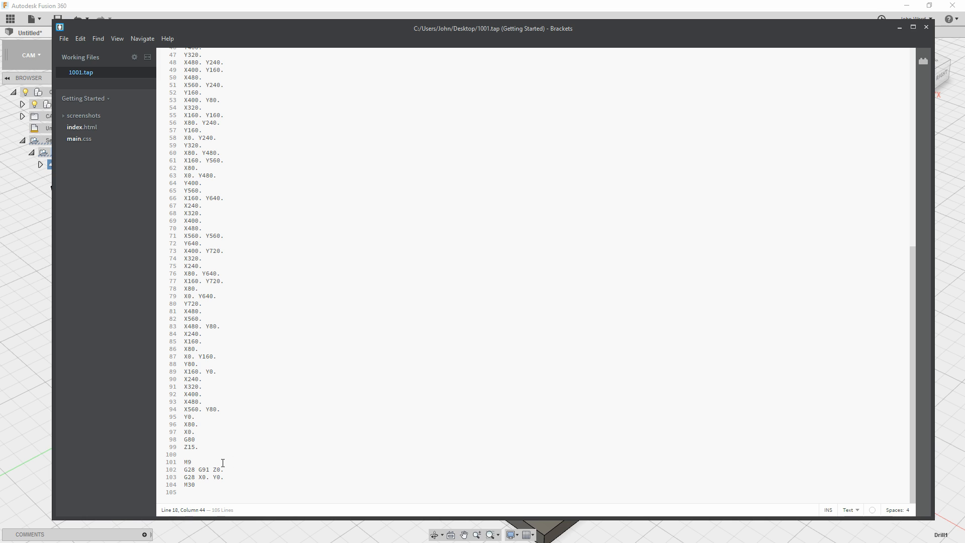
pyautogui.scroll(10, 267, 424)
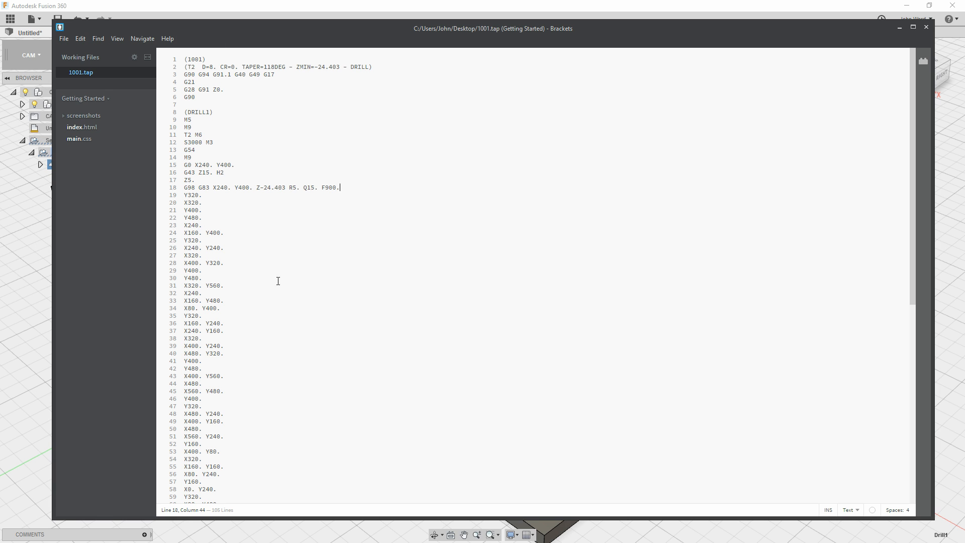
pyautogui.click(926, 27)
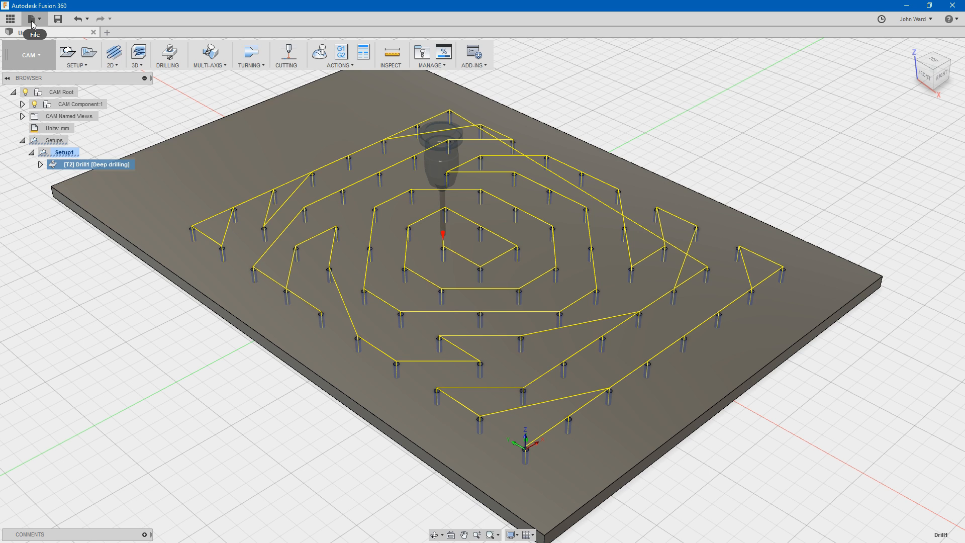
# - Save the design as "drill demo" in the master folder of Project1
pyautogui.click(58, 20)
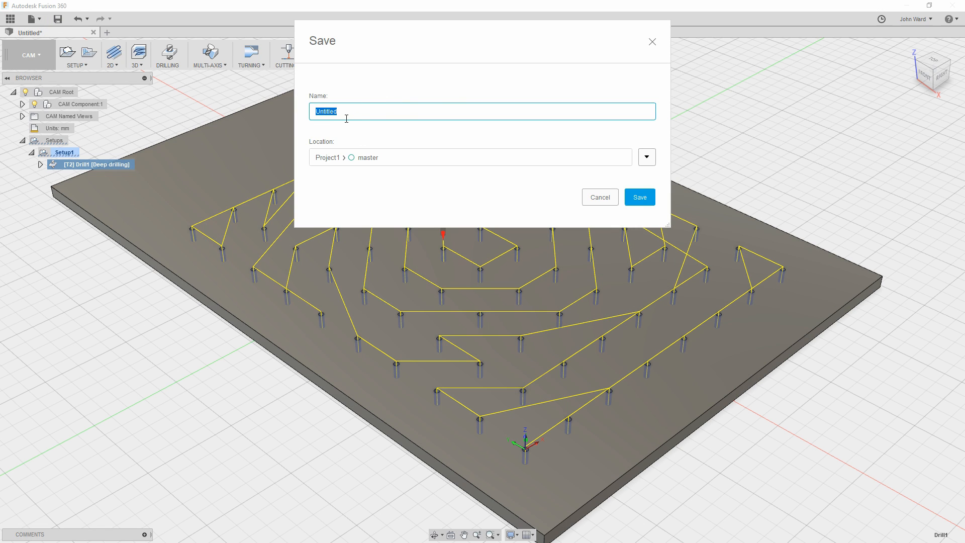
pyautogui.write('drill demo')
pyautogui.click(643, 196)
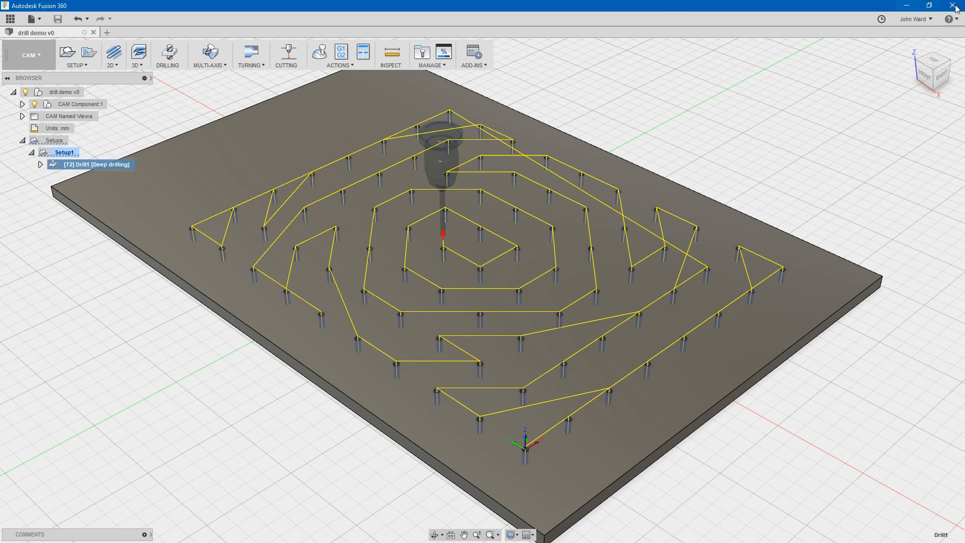
pyautogui.click(900, 19)
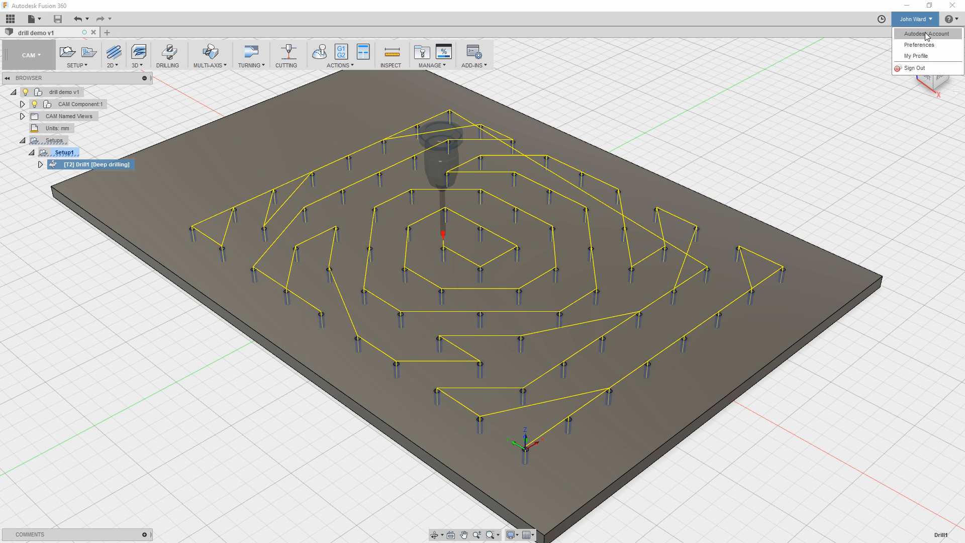
pyautogui.click(727, 9)
pyautogui.click(882, 19)
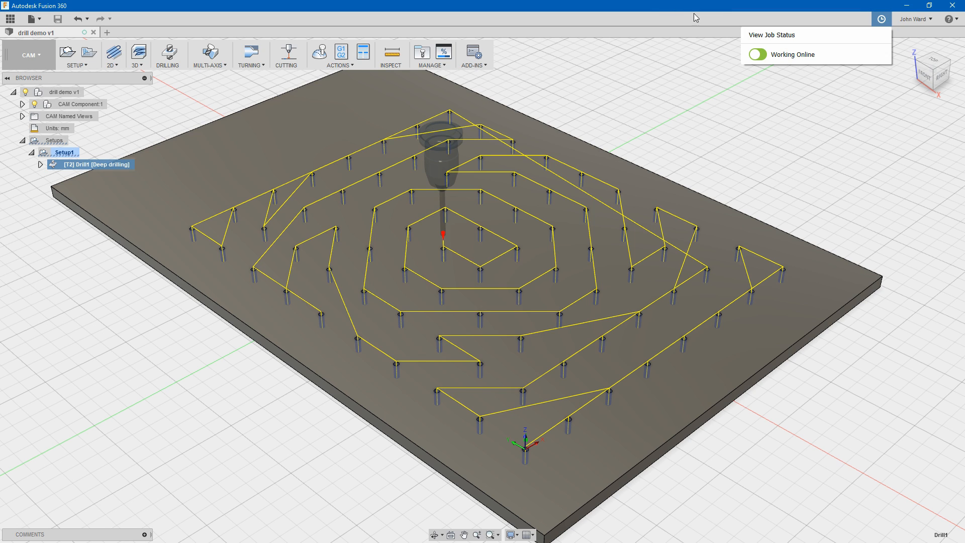
pyautogui.click(678, 11)
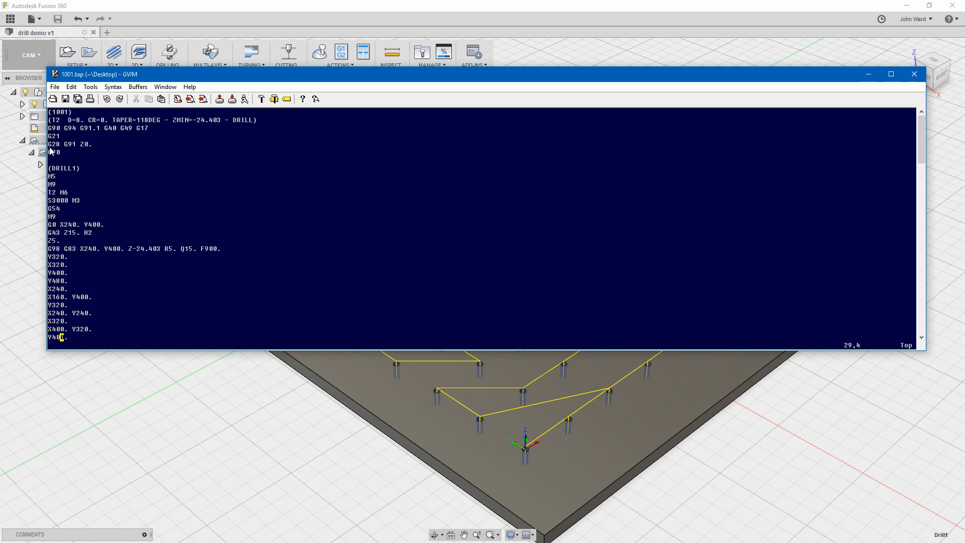
# - Examine the opening lines of 1001.tap in GVIM and move its window aside to compare them with the origin on the panel
pyautogui.moveTo(232, 75); pyautogui.dragTo(213, 17)
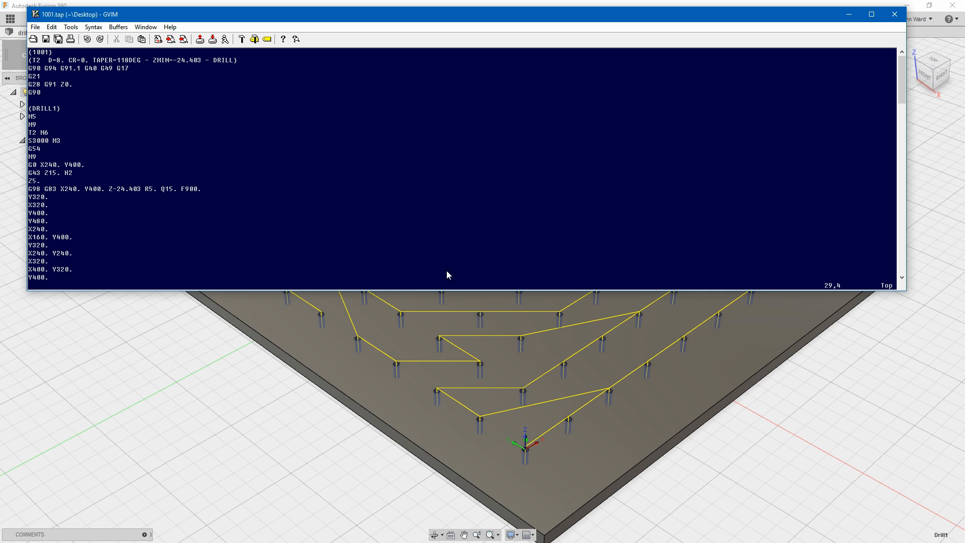
pyautogui.moveTo(595, 15); pyautogui.dragTo(10, 369)
pyautogui.moveTo(149, 374); pyautogui.dragTo(805, 133)
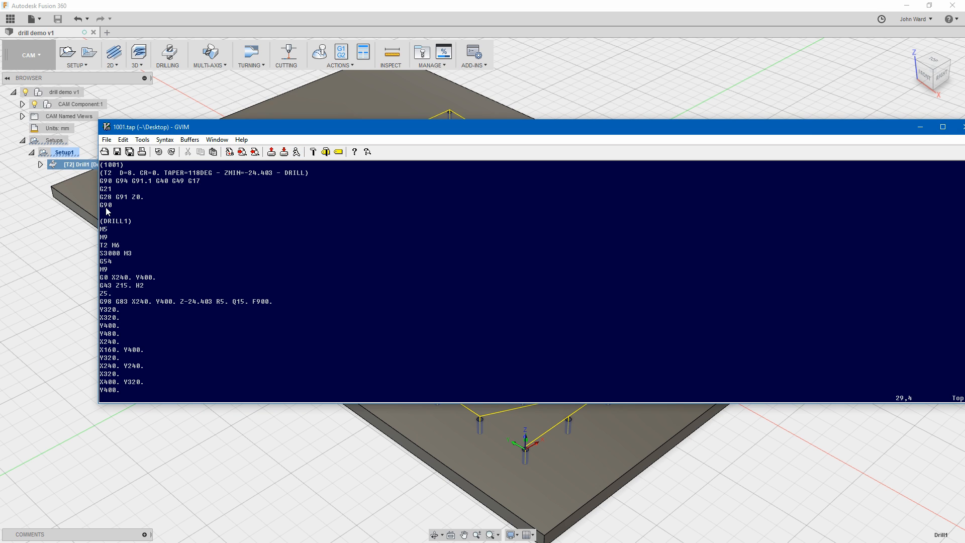
pyautogui.moveTo(332, 130); pyautogui.dragTo(361, 486)
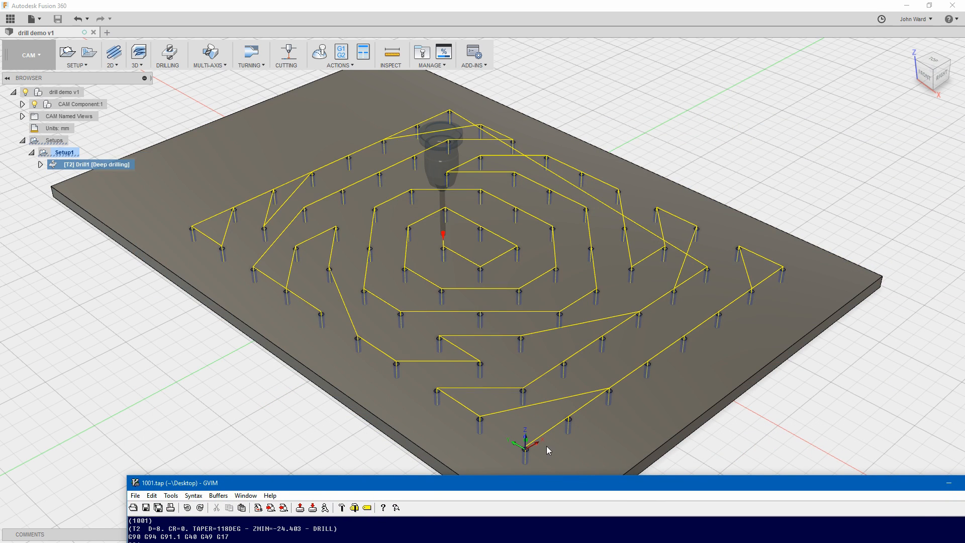
pyautogui.moveTo(543, 485); pyautogui.dragTo(514, 526)
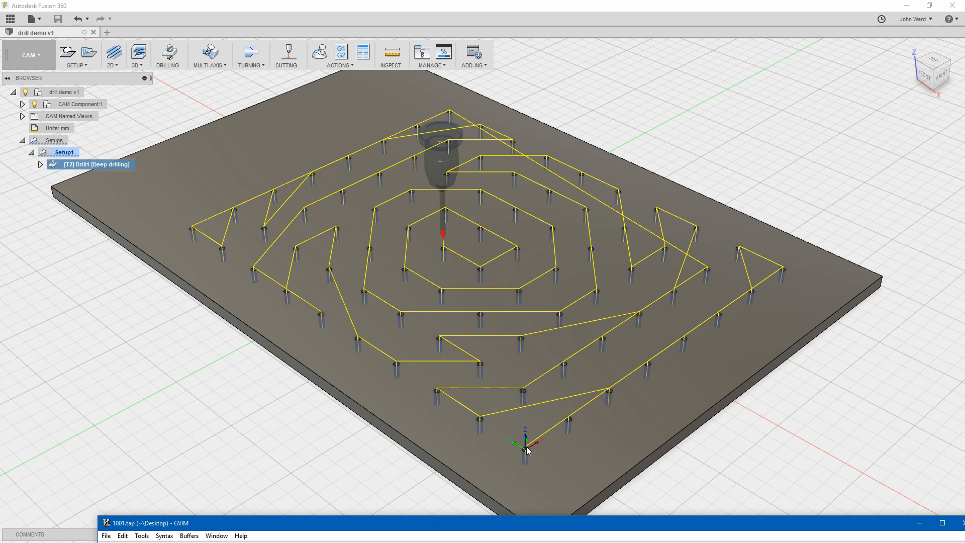
pyautogui.moveTo(511, 526); pyautogui.dragTo(493, 525)
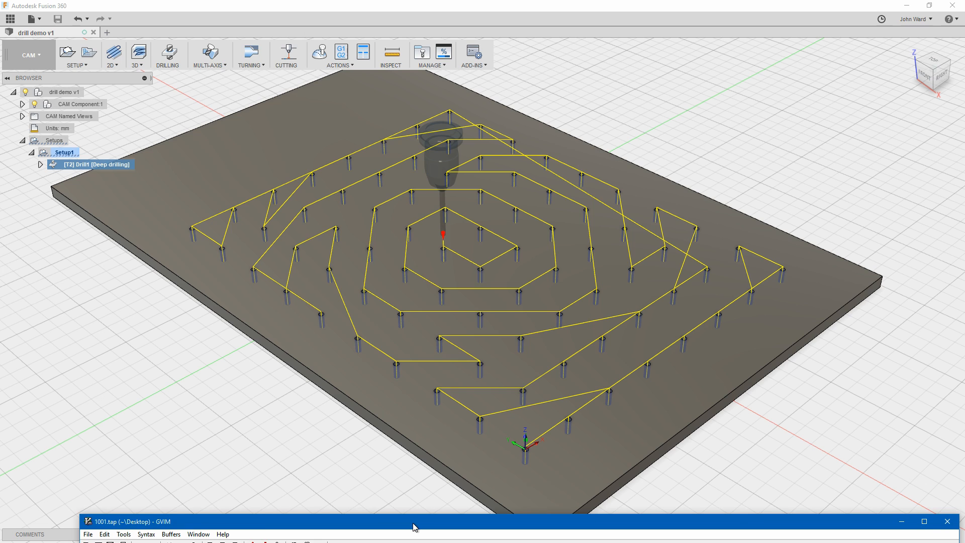
# - Examine the remaining code in 1001.tap down to the closing G28 and M30 lines, comparing it with the panel's toolpath
pyautogui.moveTo(415, 527); pyautogui.dragTo(375, 92)
pyautogui.scroll(-17, 192, 278)
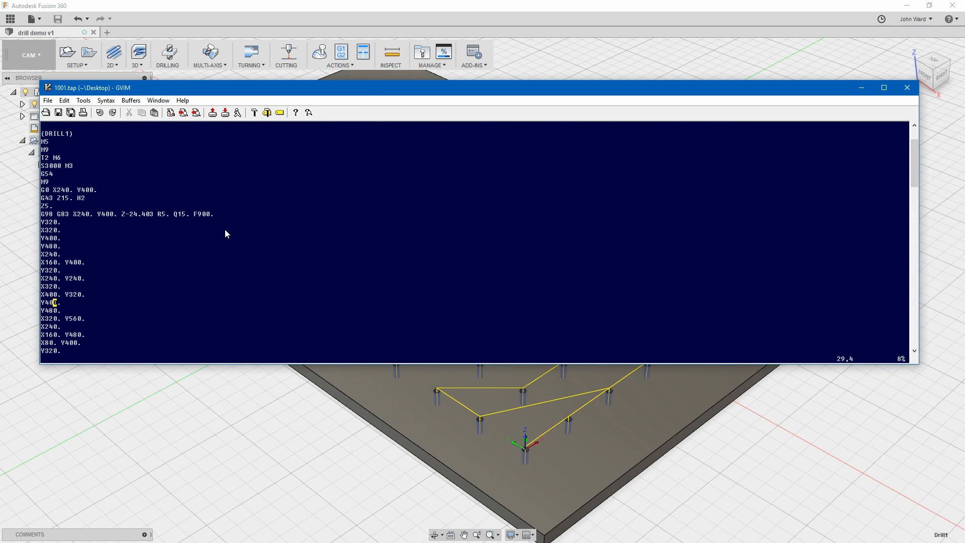
pyautogui.scroll(-11, 170, 288)
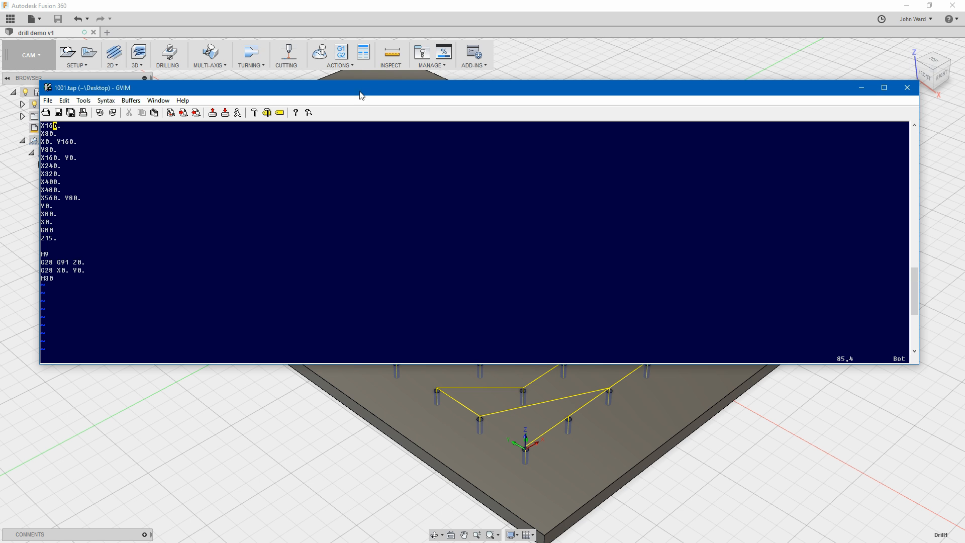
pyautogui.moveTo(360, 96); pyautogui.dragTo(388, 541)
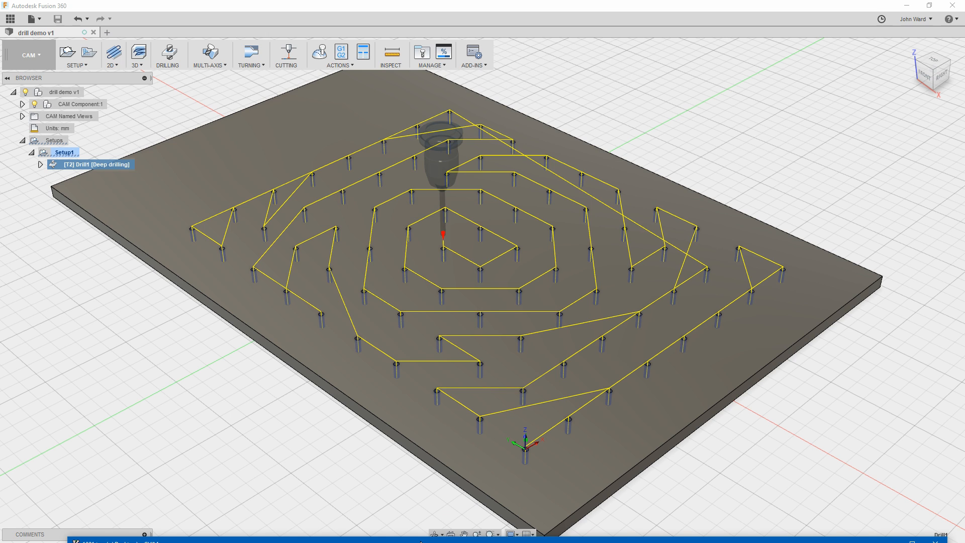
pyautogui.moveTo(421, 541); pyautogui.dragTo(405, 191)
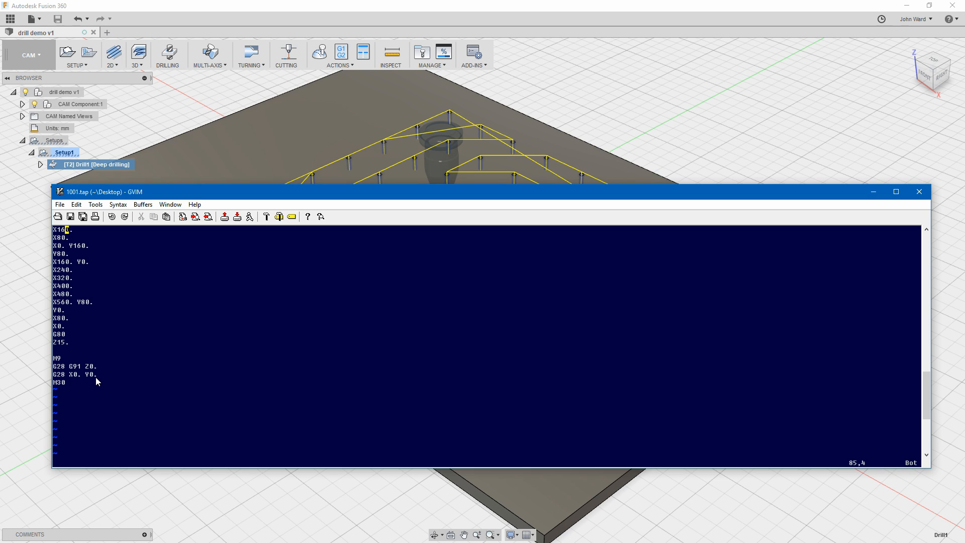
pyautogui.moveTo(366, 196); pyautogui.dragTo(0, 123)
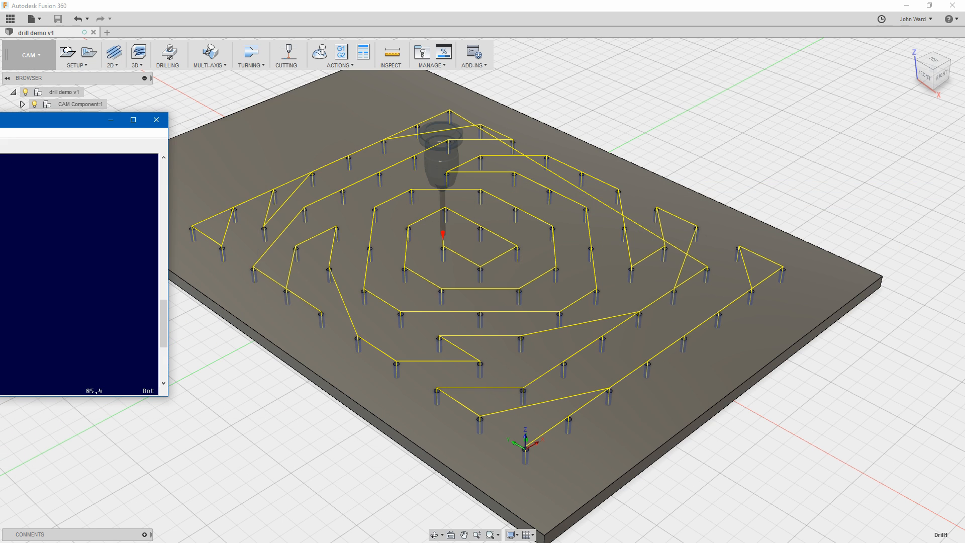